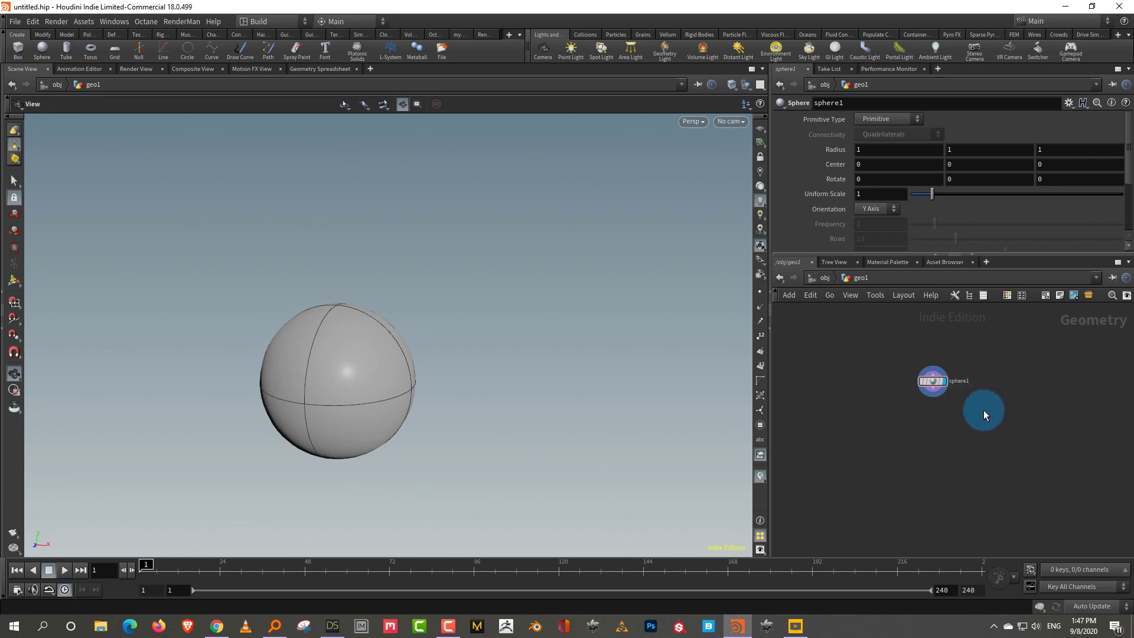
# Add a Pyro Source node below sphere1
pyautogui.scroll(3, 948, 414)
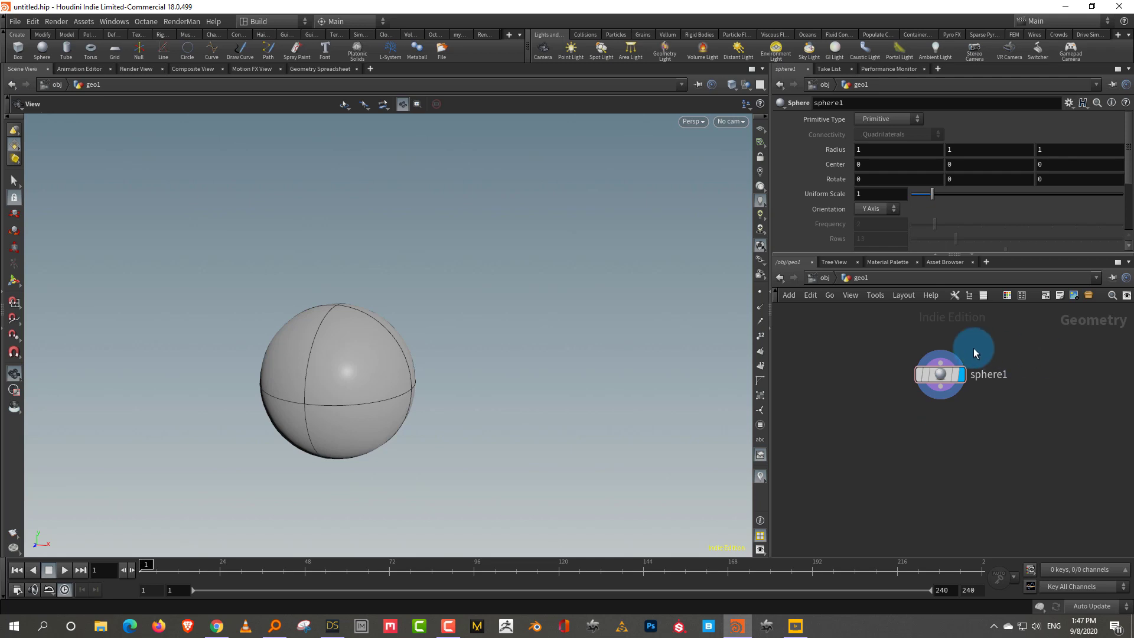
pyautogui.click(955, 375)
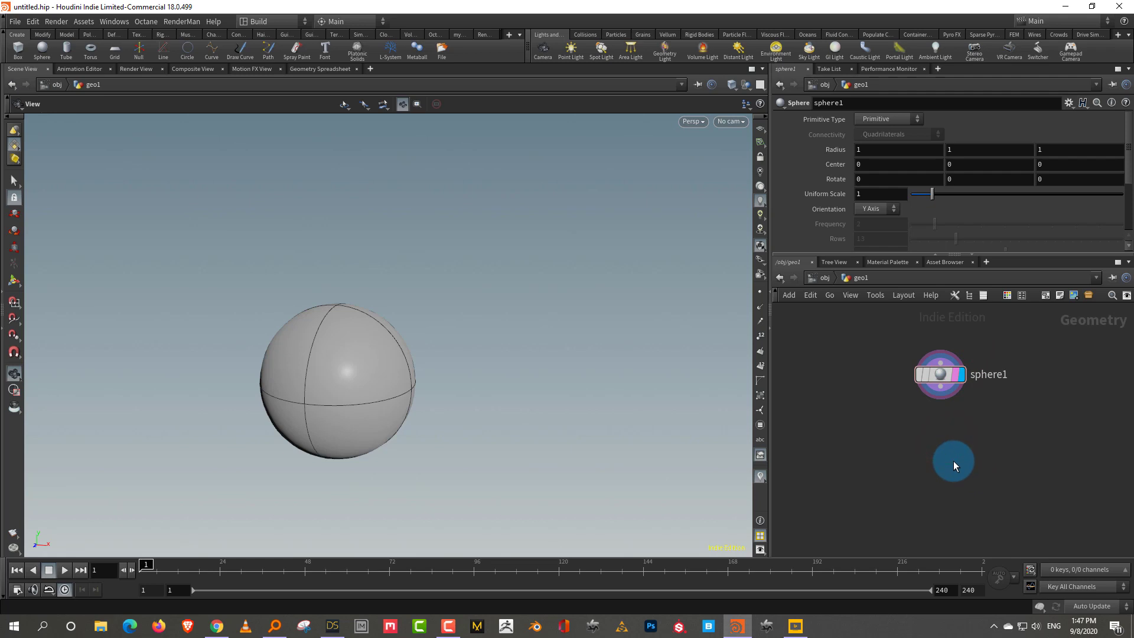
pyautogui.moveTo(966, 451); pyautogui.dragTo(955, 473, button='middle')
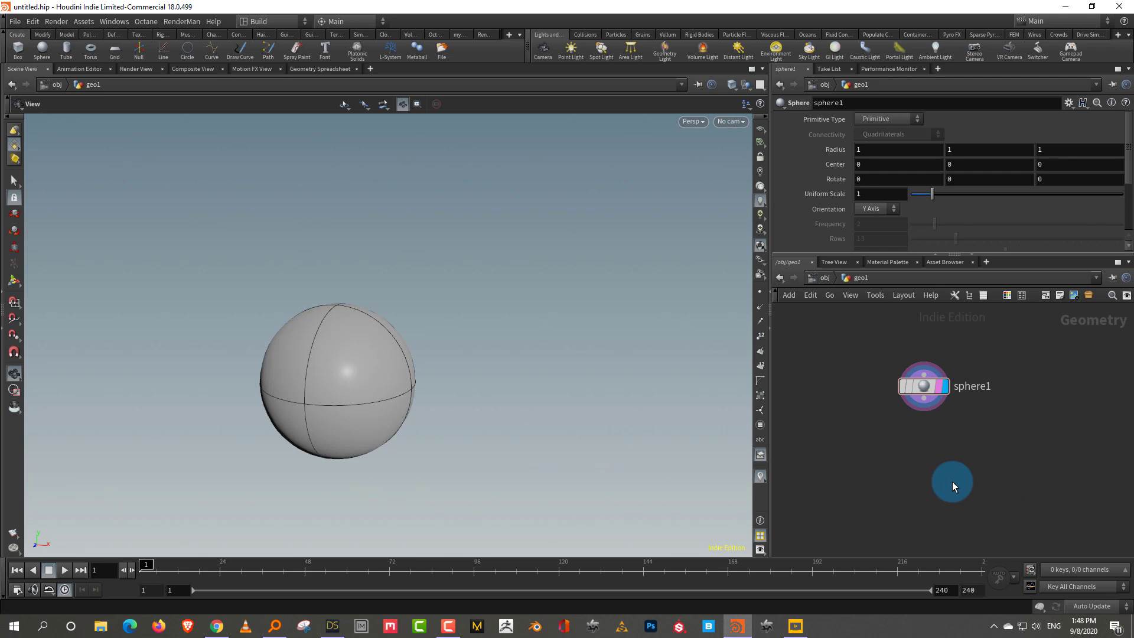
pyautogui.moveTo(983, 445); pyautogui.dragTo(944, 458, button='middle')
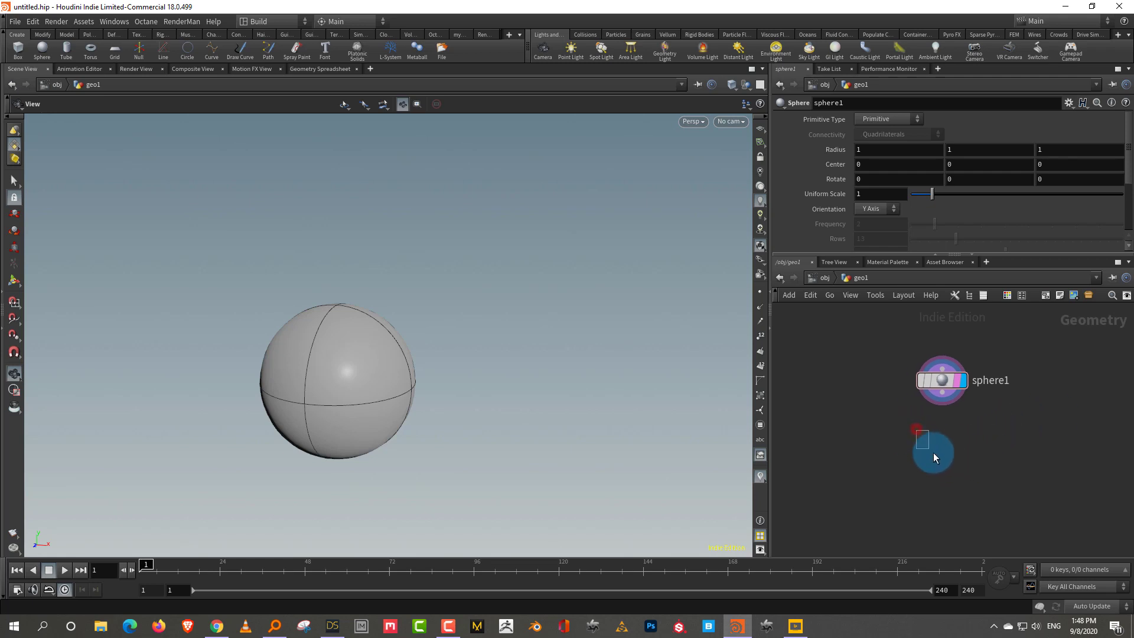
pyautogui.press('Tab')
pyautogui.write('py')
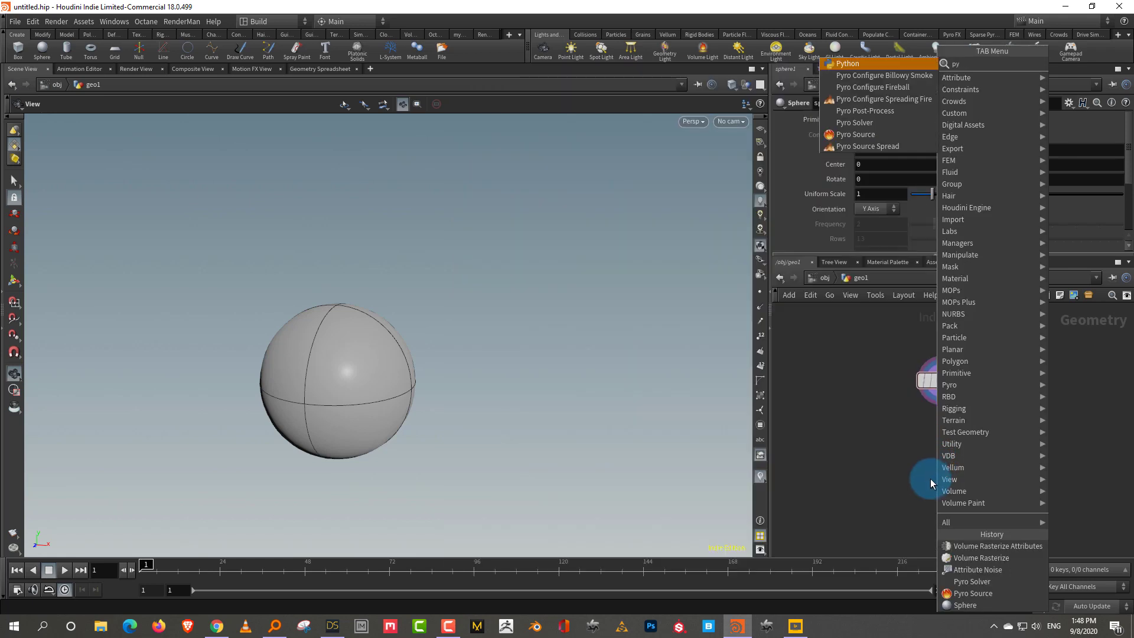
pyautogui.write('ro')
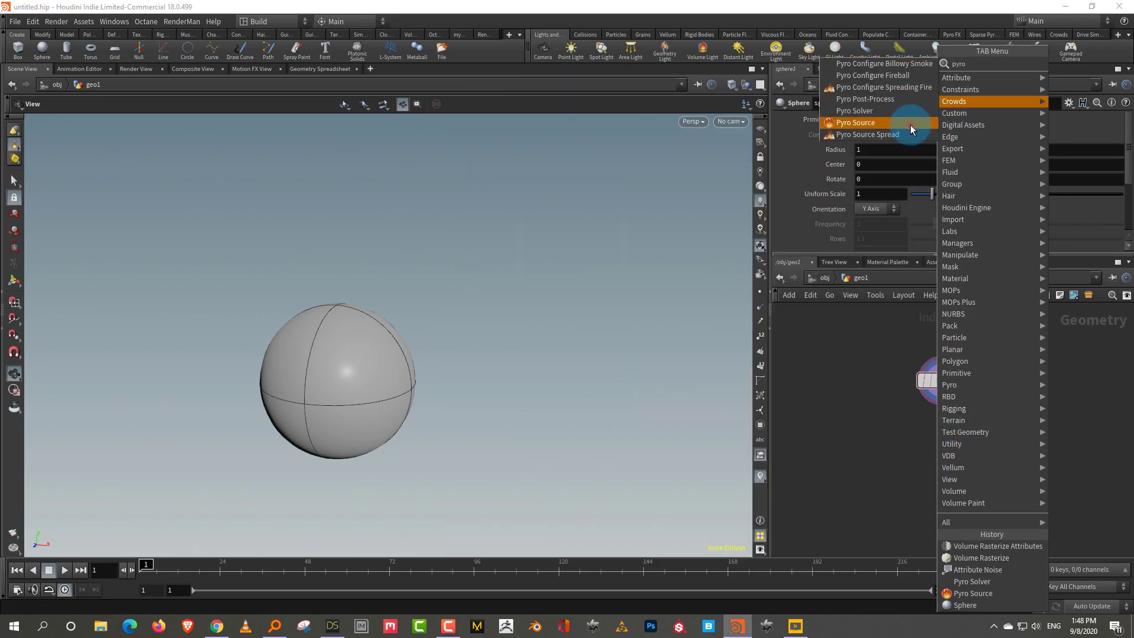
pyautogui.click(914, 126)
pyautogui.click(927, 462)
# Set the Pyro Source's Initialize preset to Source Smoke
pyautogui.click(888, 149)
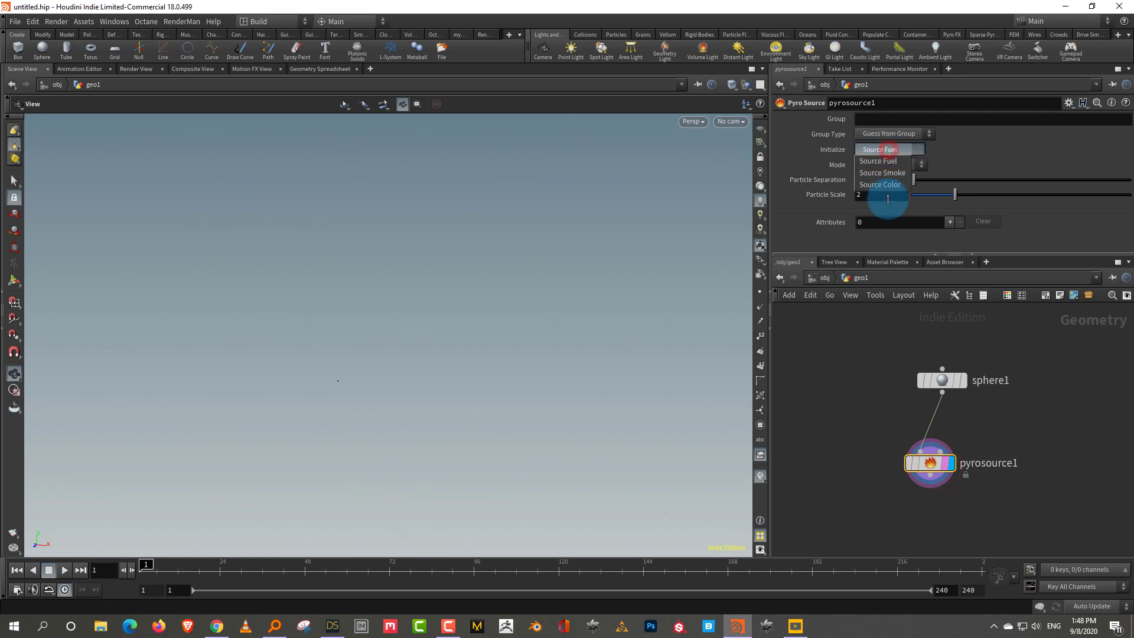
pyautogui.click(882, 172)
pyautogui.scroll(-3, 1076, 186)
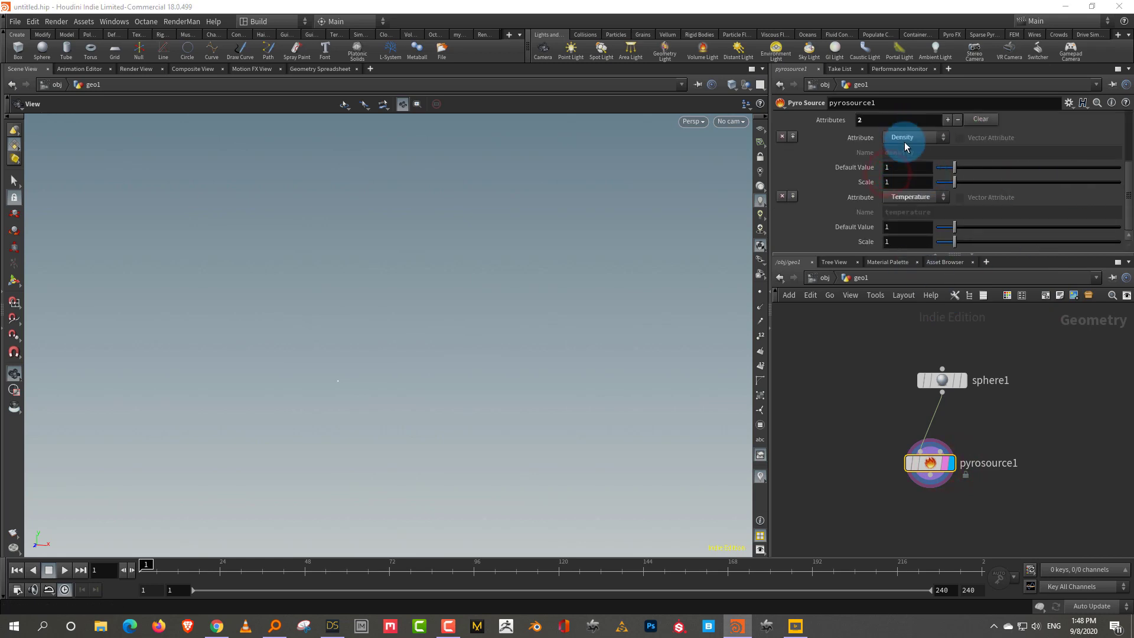
pyautogui.scroll(3, 1122, 182)
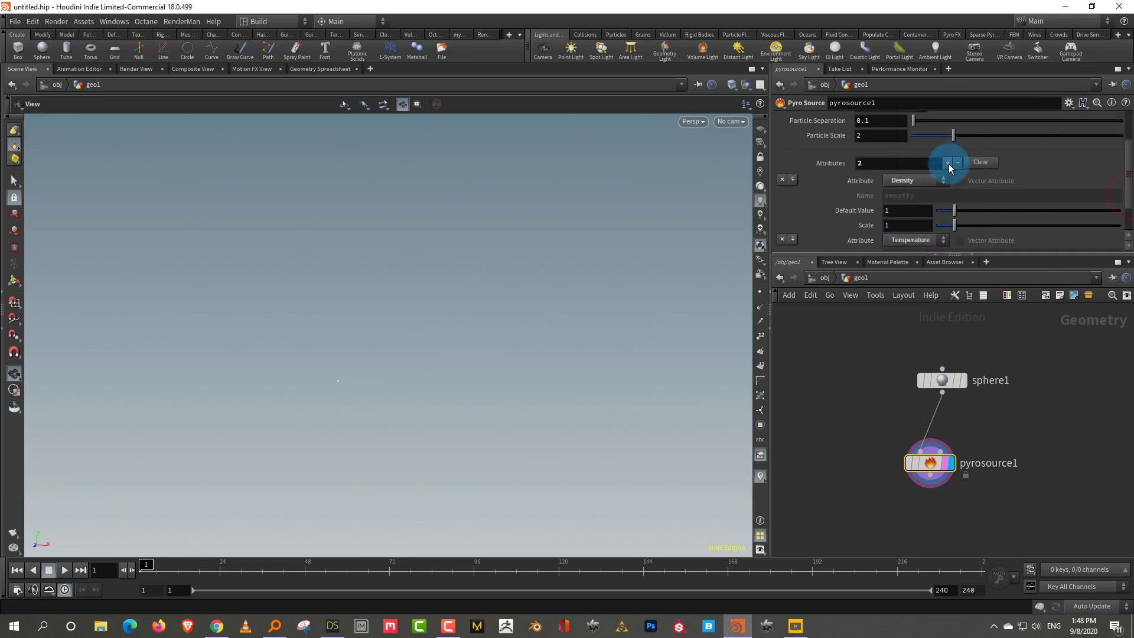
# Add a third source attribute named 'divergence'
pyautogui.click(950, 168)
pyautogui.scroll(-5, 1117, 182)
pyautogui.click(923, 219)
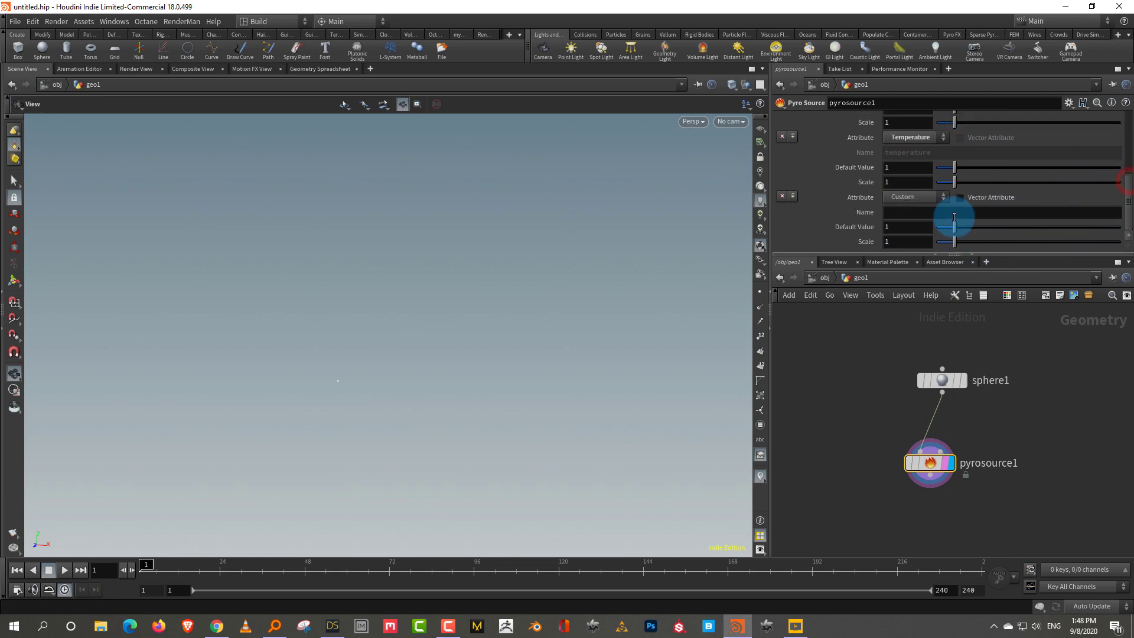
pyautogui.click(917, 212)
pyautogui.write('divergence')
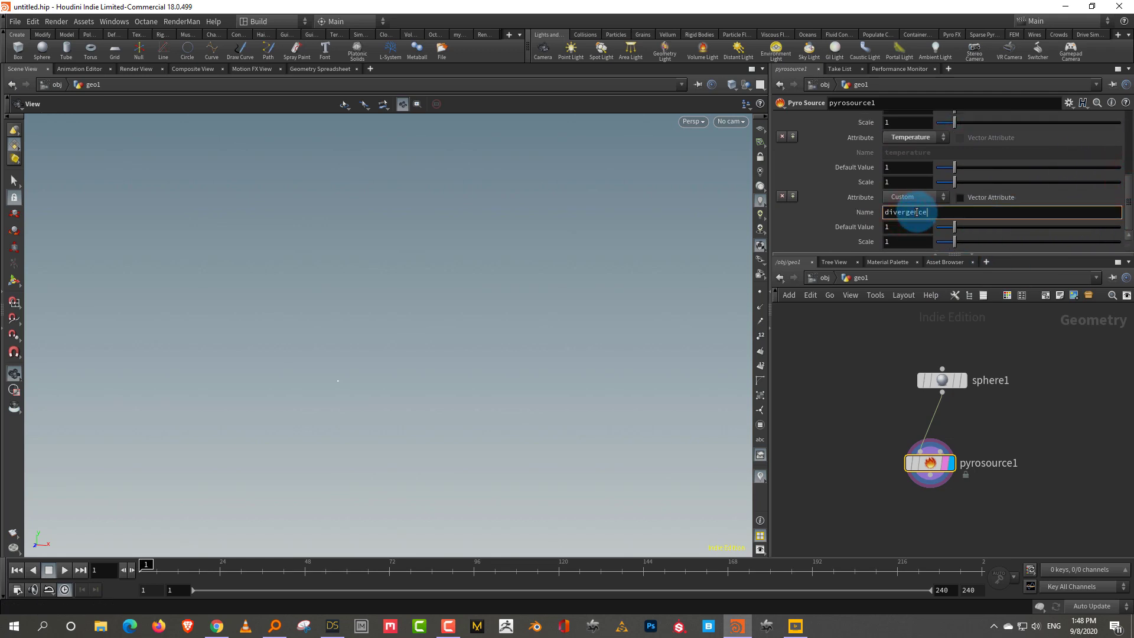
pyautogui.press('Return')
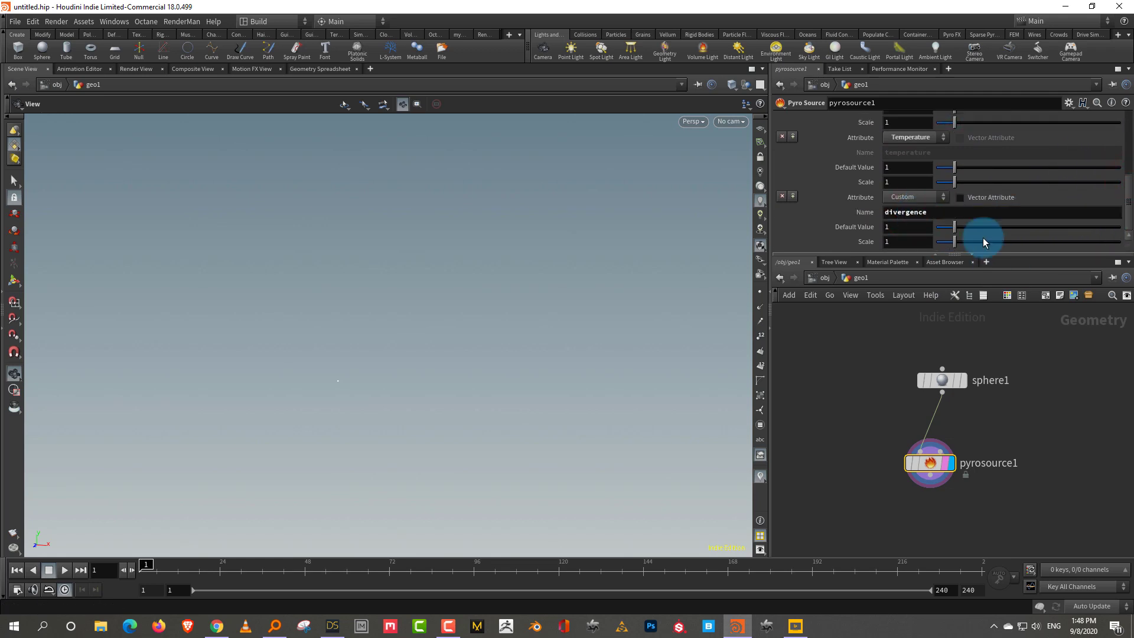
pyautogui.moveTo(922, 255); pyautogui.dragTo(924, 309)
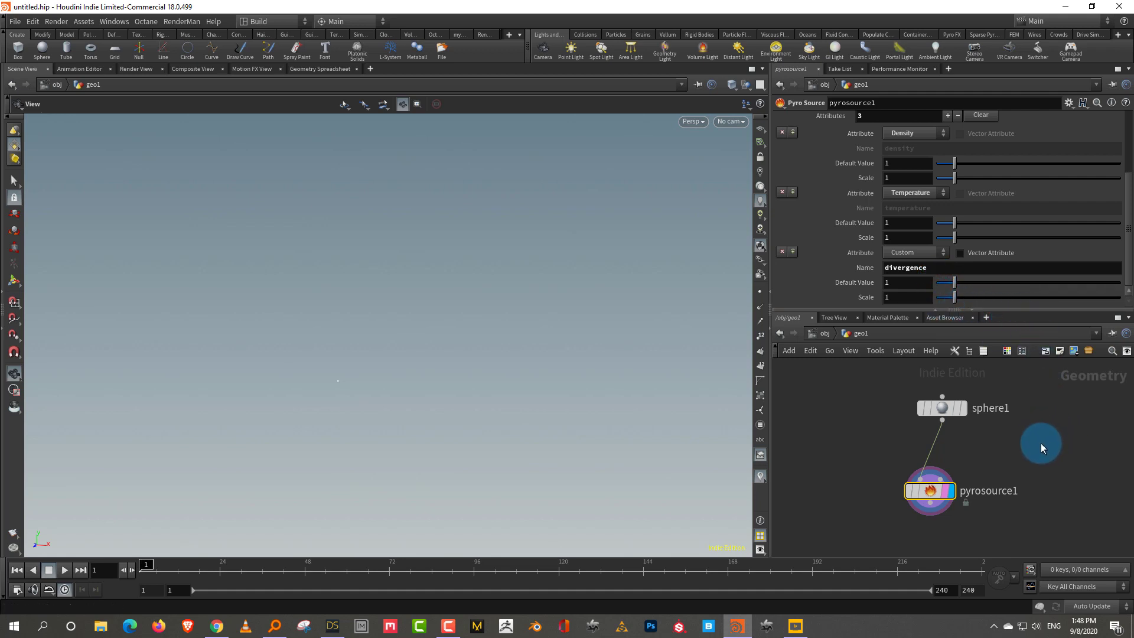
# Set pyrosource1's Mode to Volume Scatter to fill the sphere with points
pyautogui.moveTo(1044, 389); pyautogui.dragTo(1023, 371, button='middle')
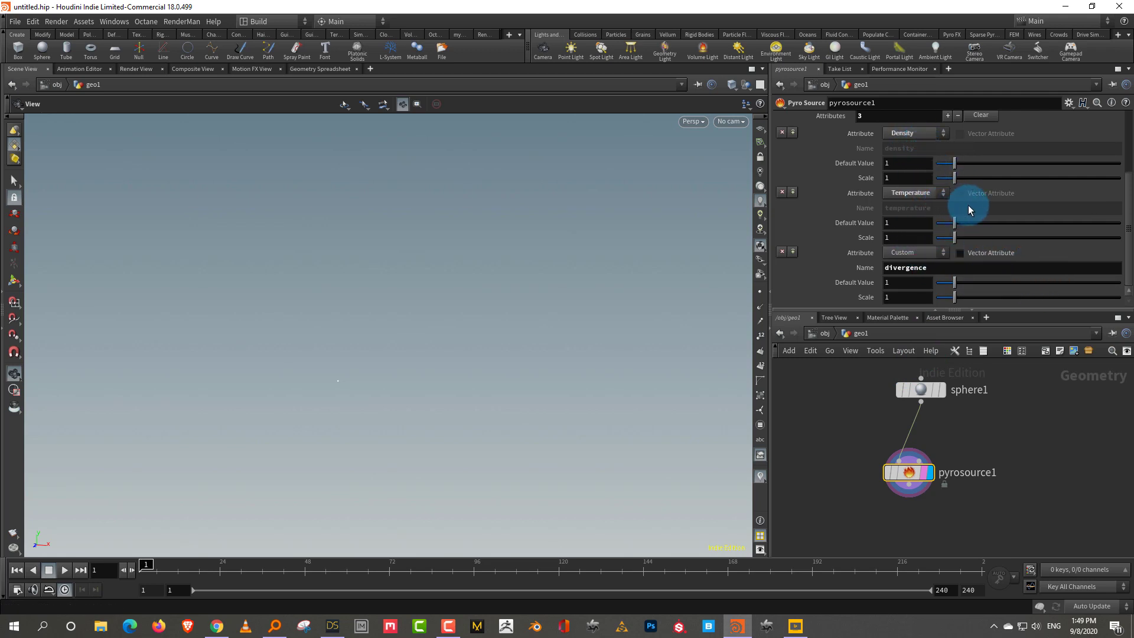
pyautogui.moveTo(1126, 244); pyautogui.dragTo(1126, 207)
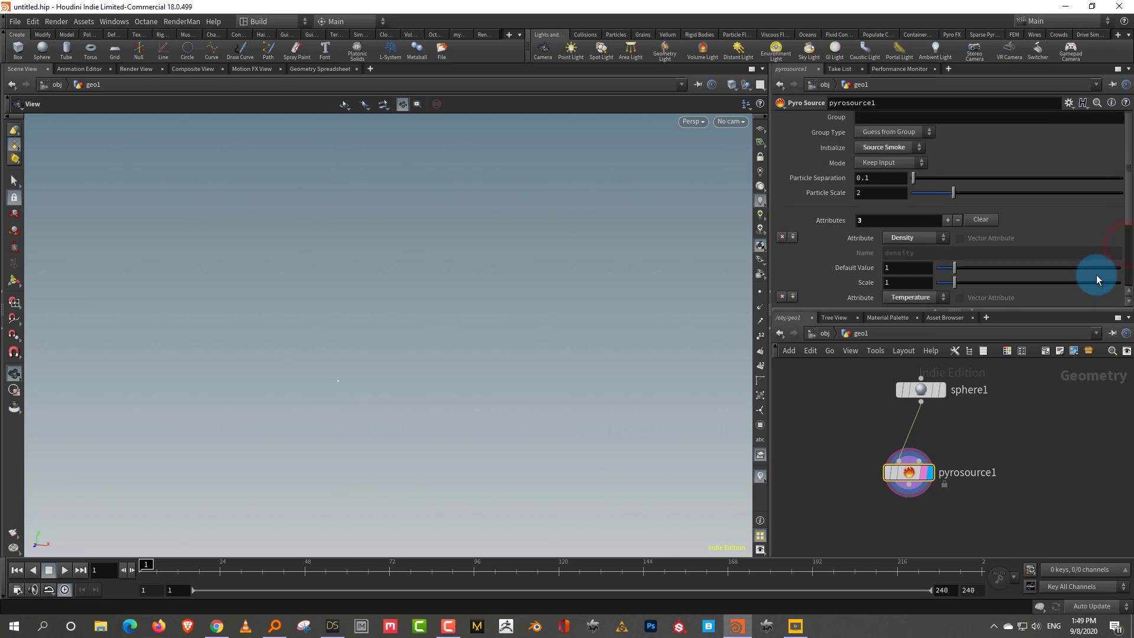
pyautogui.moveTo(1066, 309); pyautogui.dragTo(1092, 339)
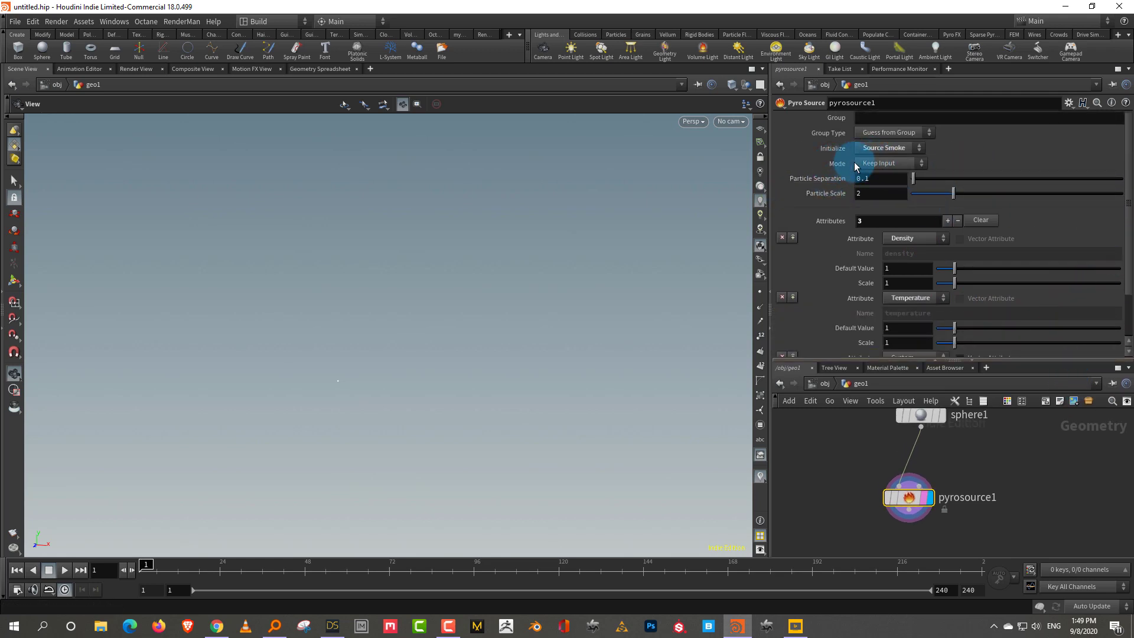
pyautogui.click(889, 163)
pyautogui.click(884, 197)
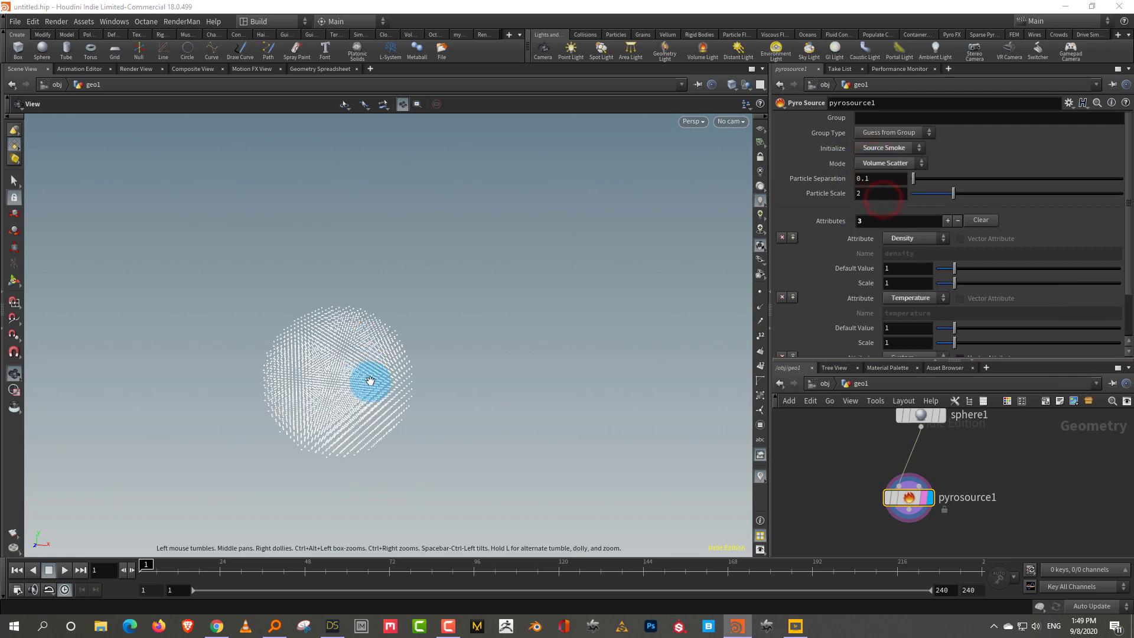
# Add an Attribute Noise node below pyrosource1 and wire pyrosource1 into it
pyautogui.click(1041, 360)
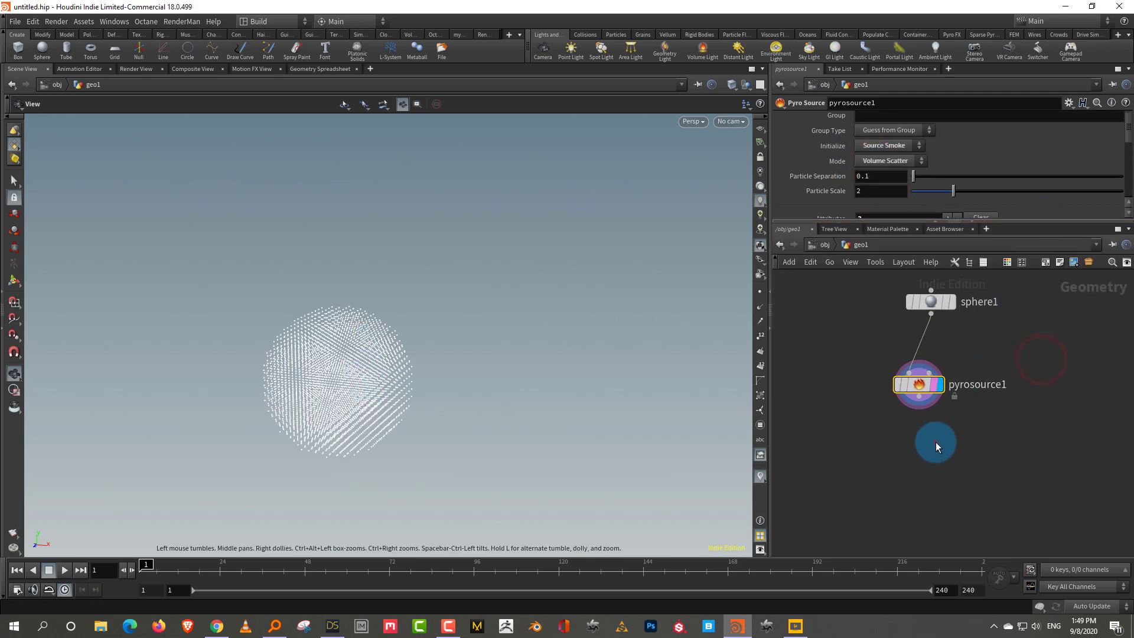
pyautogui.click(937, 441)
pyautogui.press('Tab')
pyautogui.write('noi')
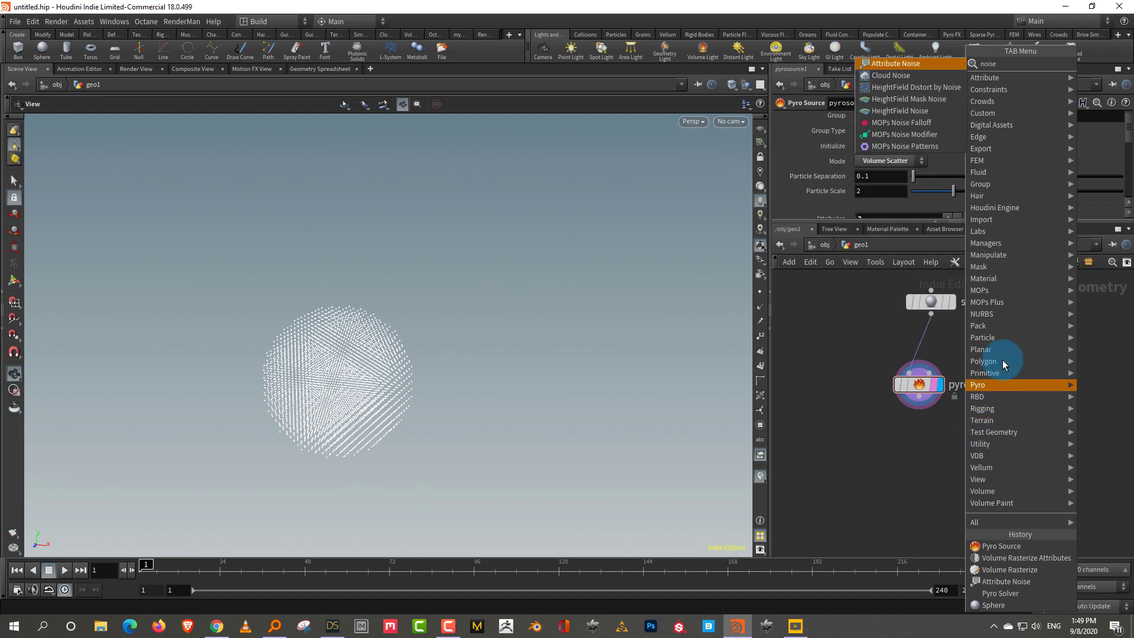
pyautogui.click(925, 63)
pyautogui.click(927, 462)
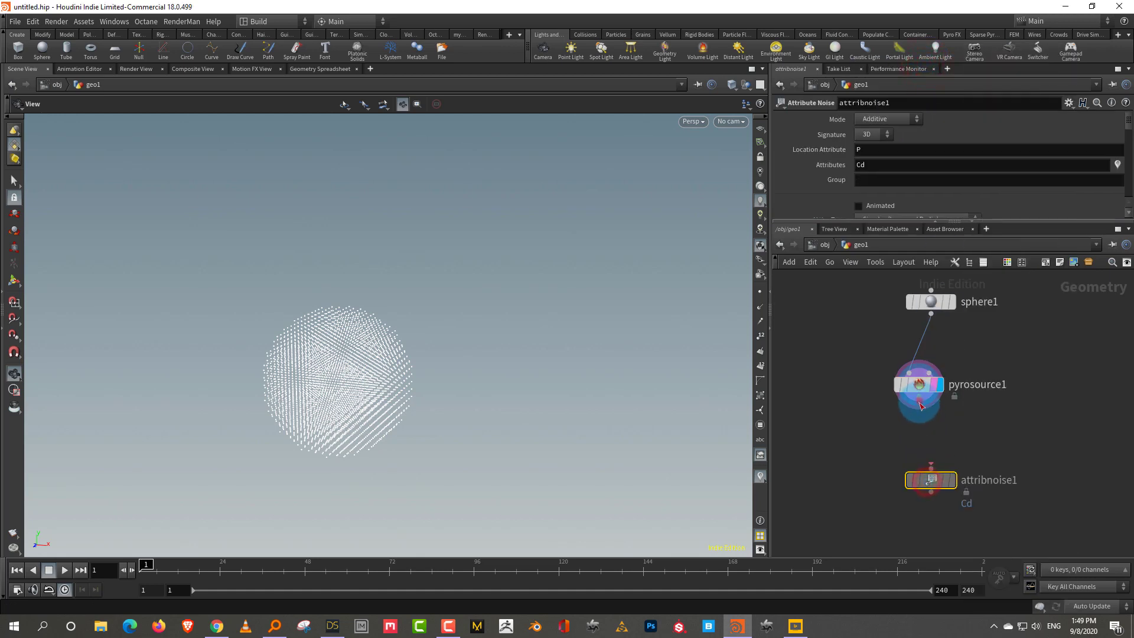
pyautogui.moveTo(919, 396); pyautogui.dragTo(932, 471)
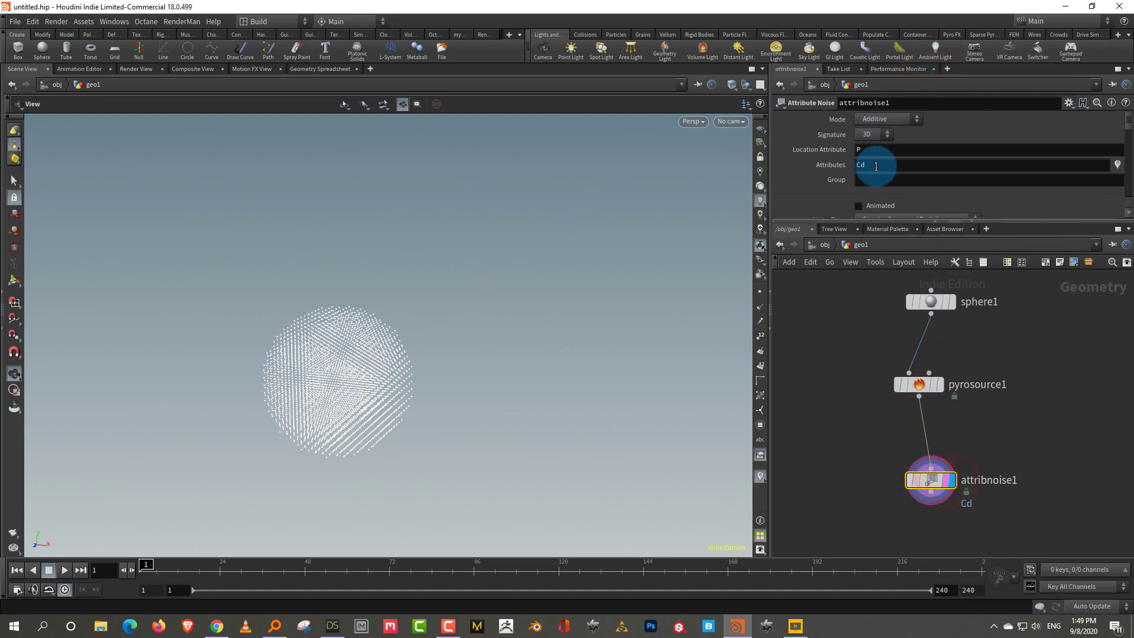
# Set the noise Mode to Multiplicative and its Attributes to 'density temperature'
pyautogui.click(890, 119)
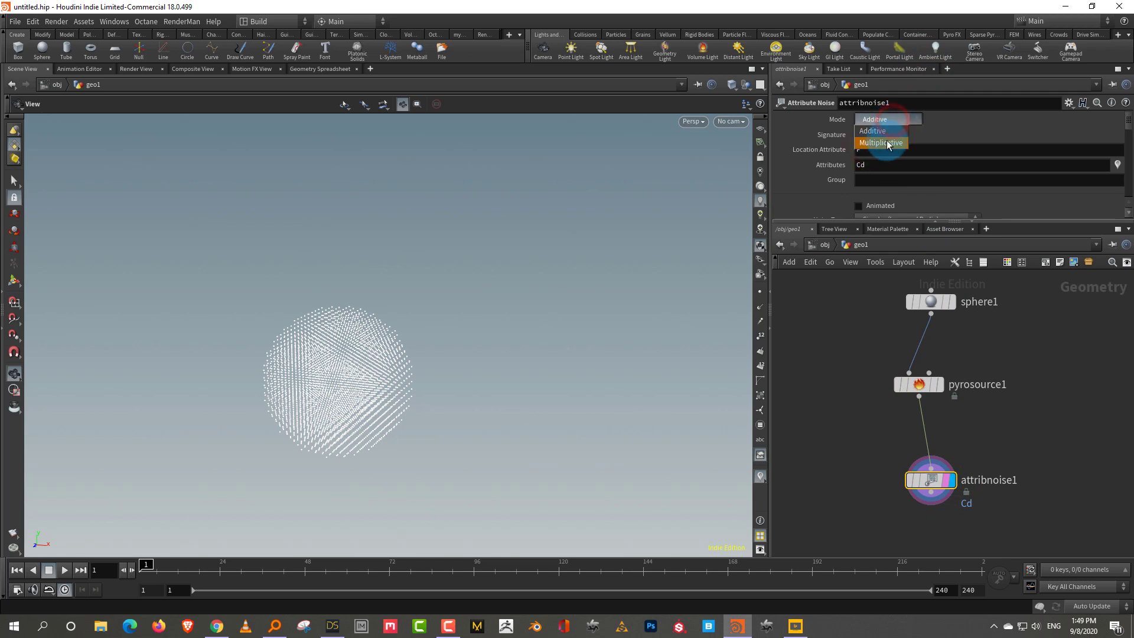
pyautogui.click(887, 143)
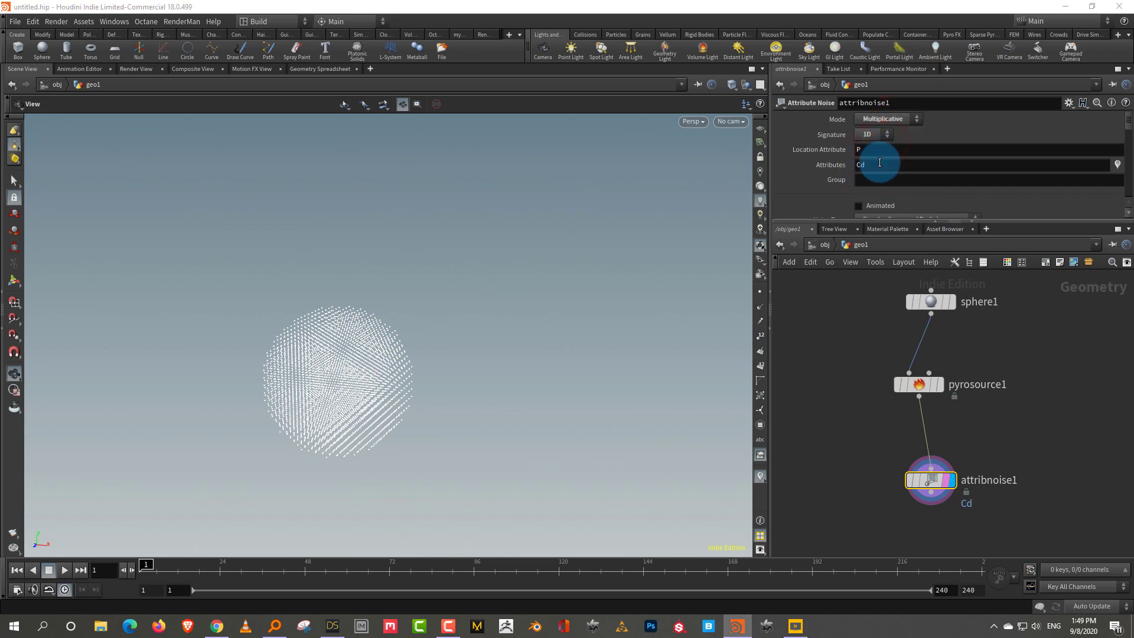
pyautogui.doubleClick(879, 164)
pyautogui.write('de')
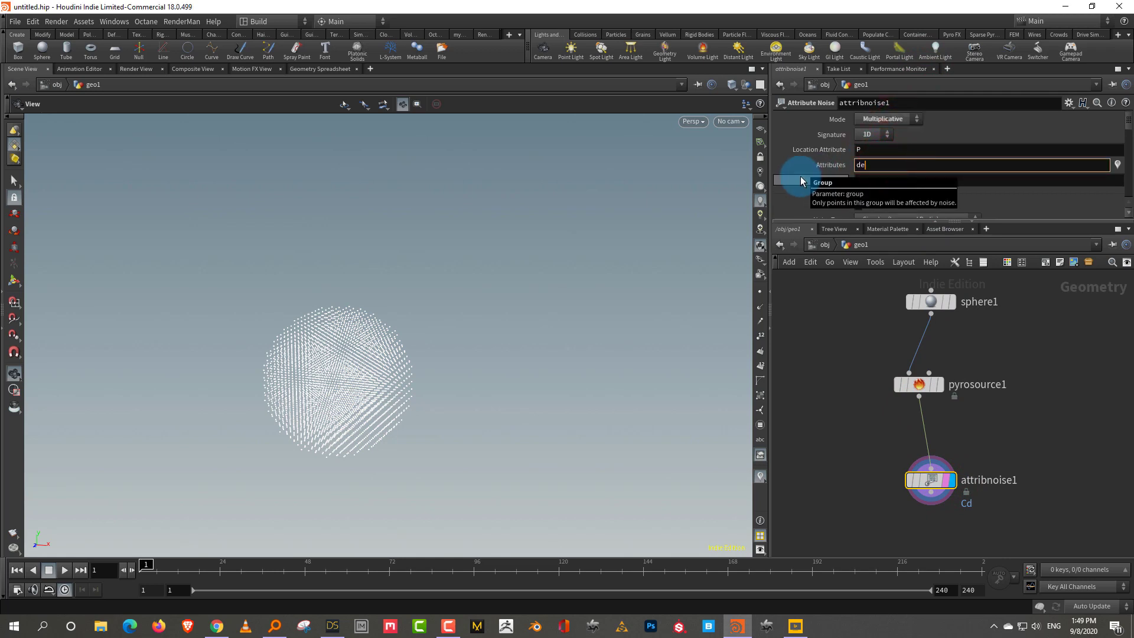
pyautogui.write('nsity temperature')
pyautogui.press('Return')
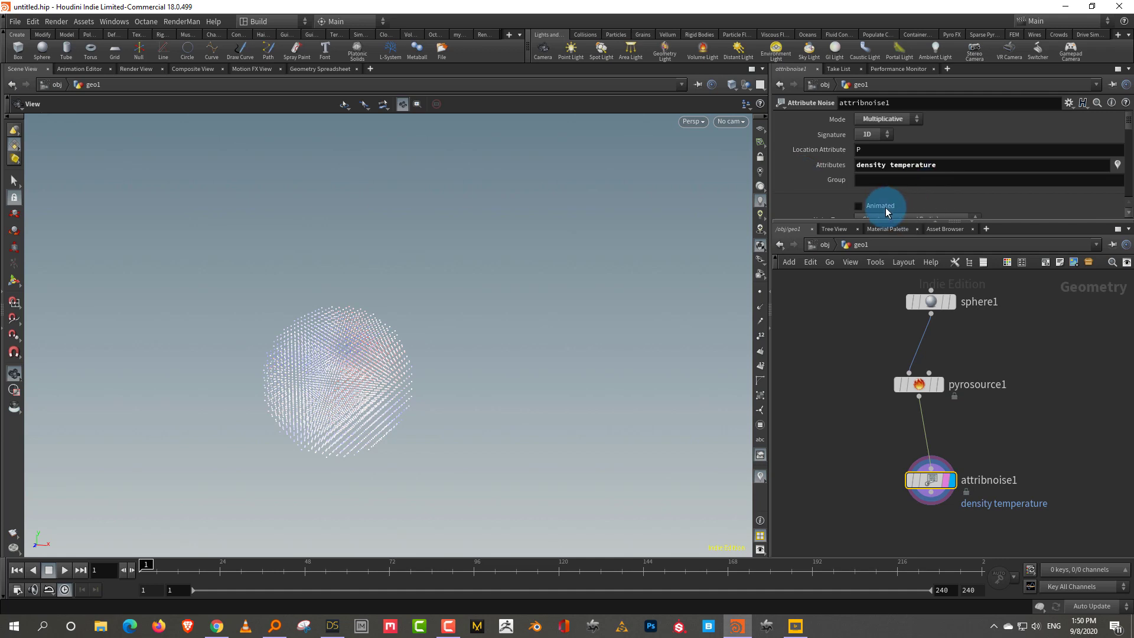
# Enable Animated and Remap Noise with Minimum 0, then preview playback and reset to frame 1
pyautogui.click(885, 207)
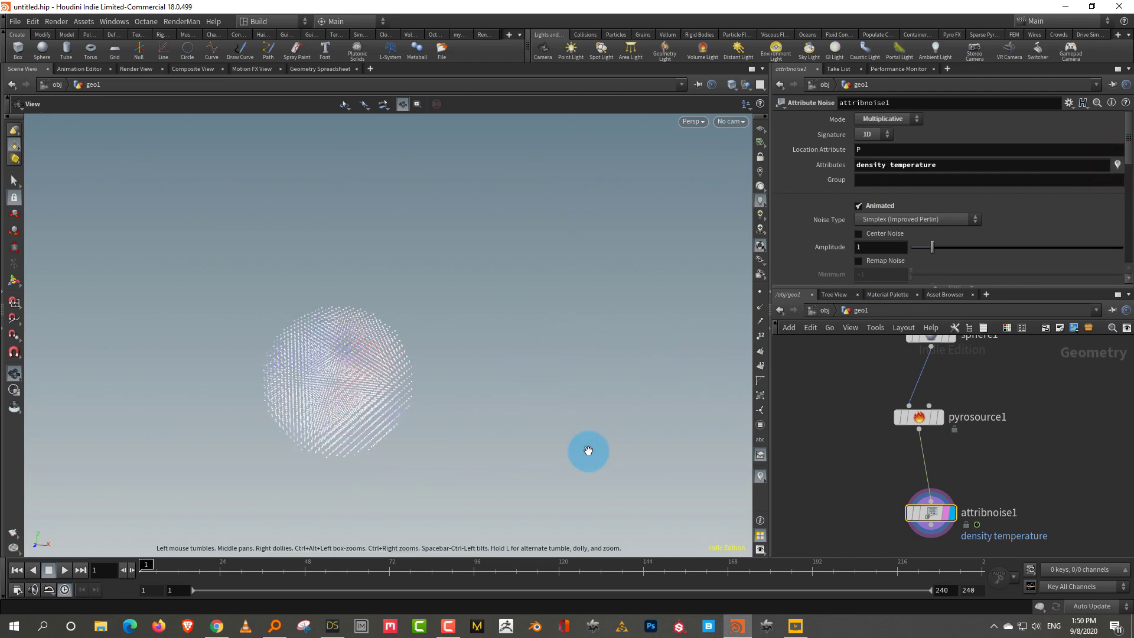
pyautogui.click(892, 261)
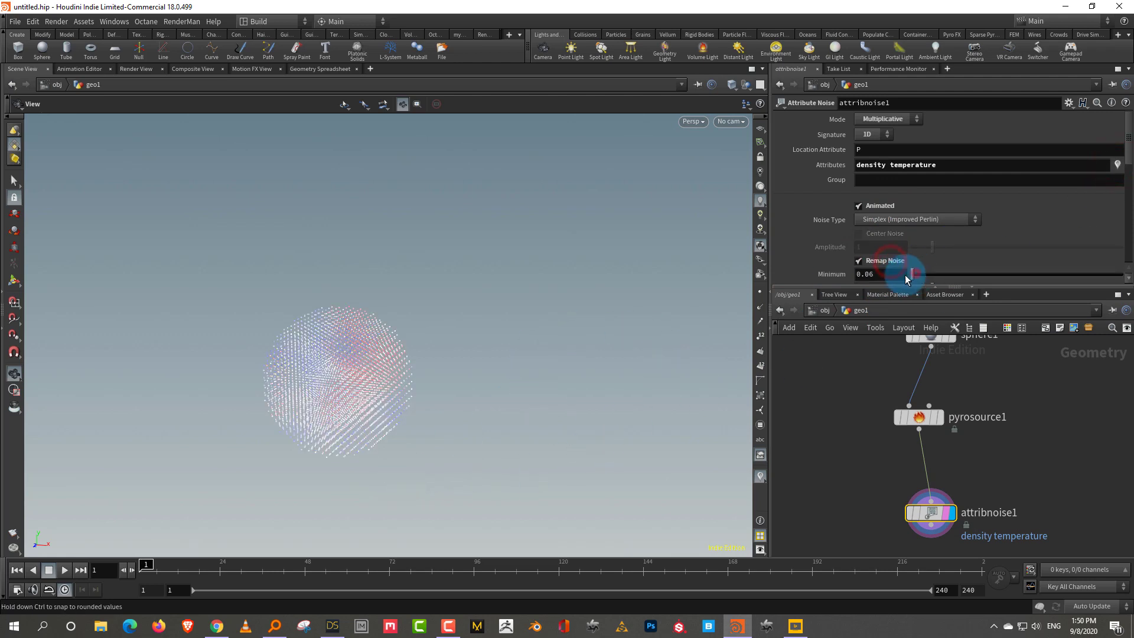
pyautogui.click(65, 570)
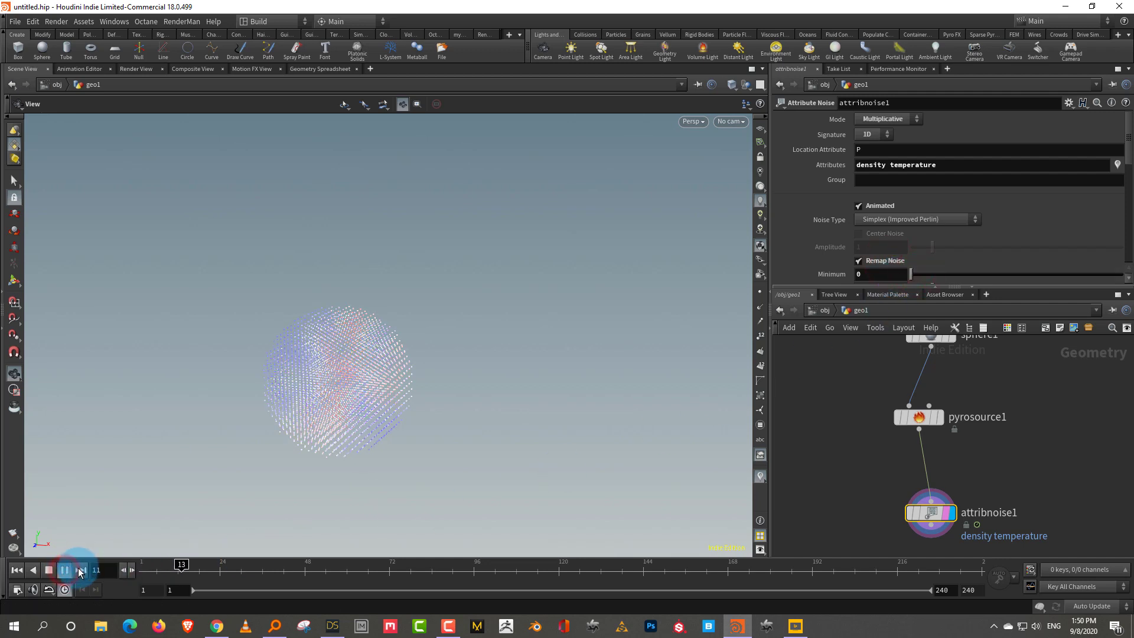
pyautogui.click(49, 570)
pyautogui.click(17, 570)
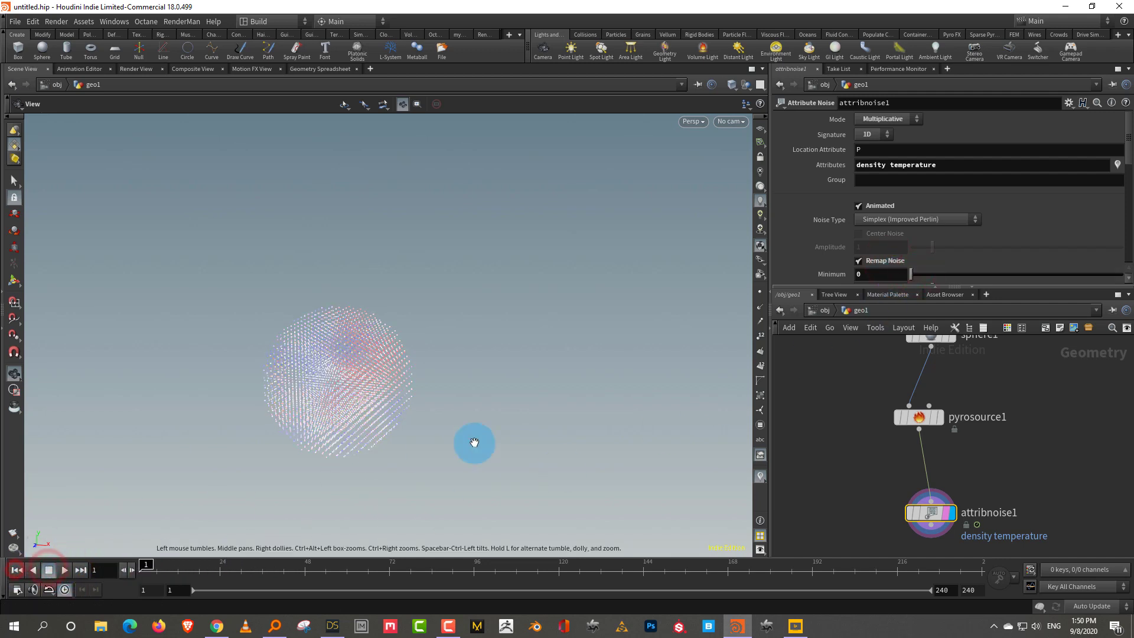
pyautogui.moveTo(978, 478); pyautogui.dragTo(978, 383, button='middle')
pyautogui.click(934, 490)
# Add a Volume Rasterize Attributes node fed by attribnoise1 and set its display flag
pyautogui.press('Tab')
pyautogui.write('ras')
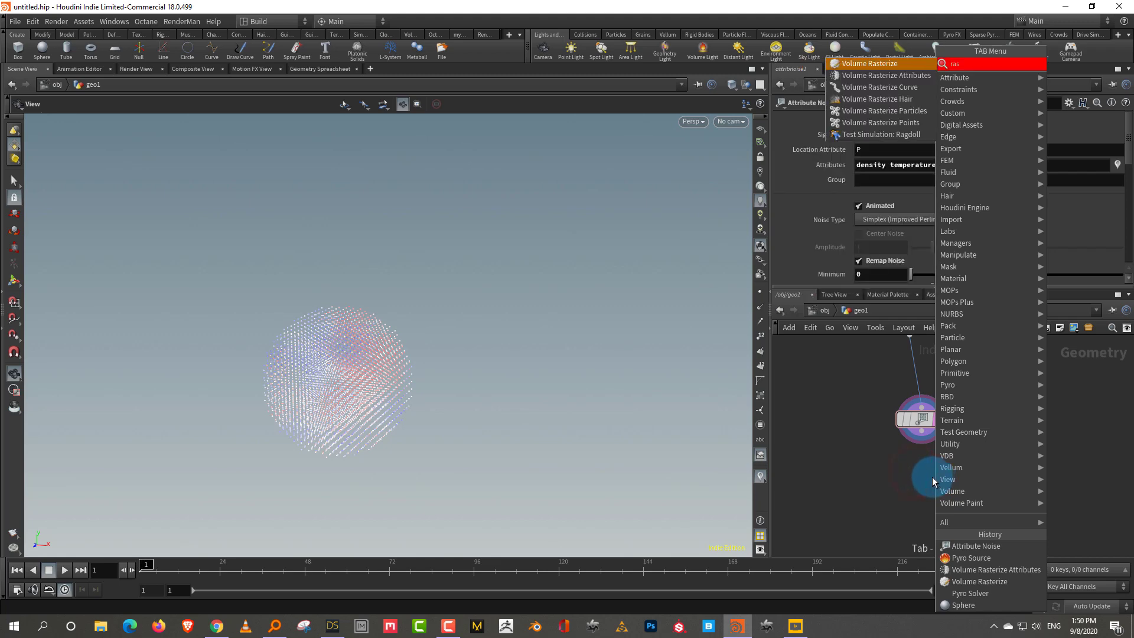
pyautogui.click(908, 75)
pyautogui.click(915, 506)
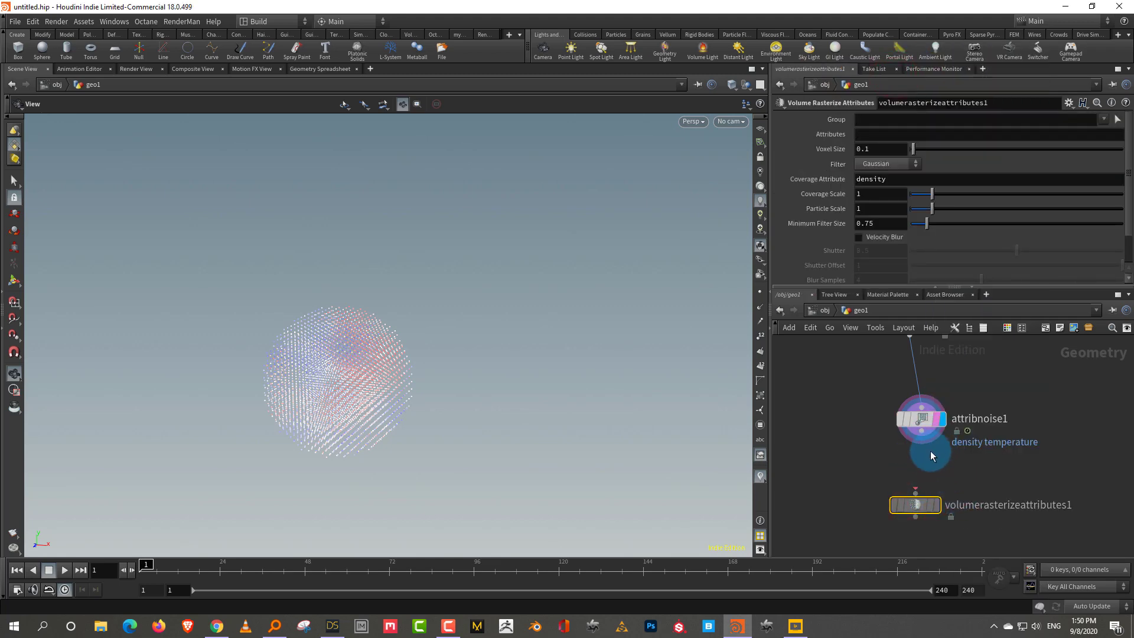
pyautogui.moveTo(987, 406); pyautogui.dragTo(974, 460, button='middle')
pyautogui.moveTo(839, 423); pyautogui.dragTo(991, 325)
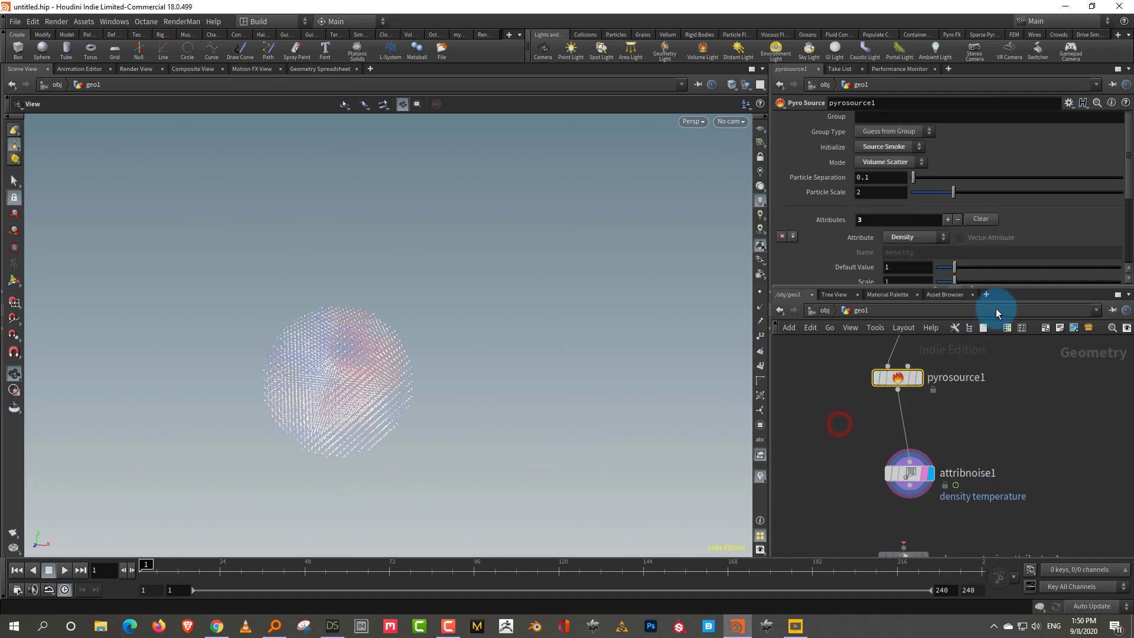
pyautogui.moveTo(1126, 177); pyautogui.dragTo(904, 284)
pyautogui.moveTo(1013, 516); pyautogui.dragTo(985, 410, button='middle')
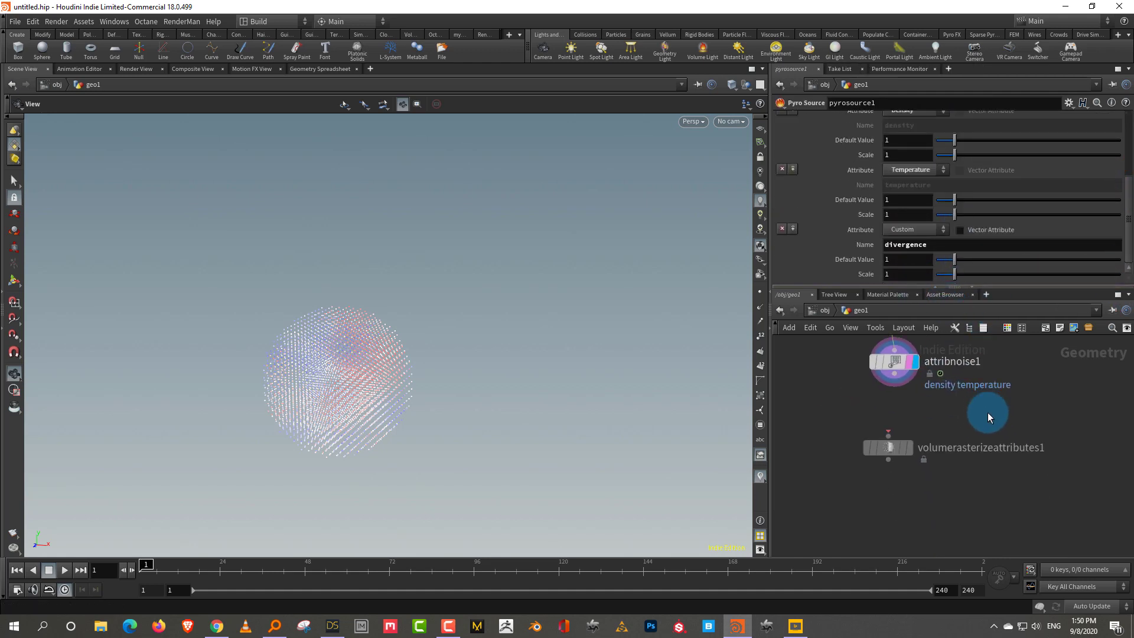
pyautogui.moveTo(895, 384); pyautogui.dragTo(906, 450)
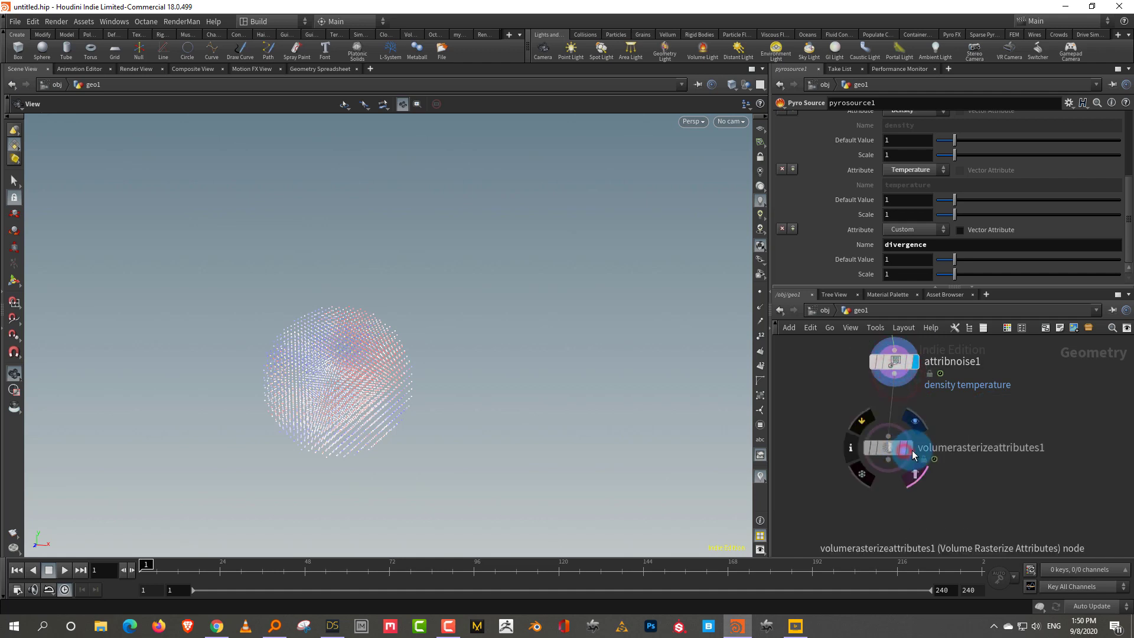
pyautogui.click(909, 448)
# Copy 'density temperature' from attribnoise1 into the rasterize node's Attributes field and scrub to preview
pyautogui.moveTo(837, 412); pyautogui.dragTo(884, 369)
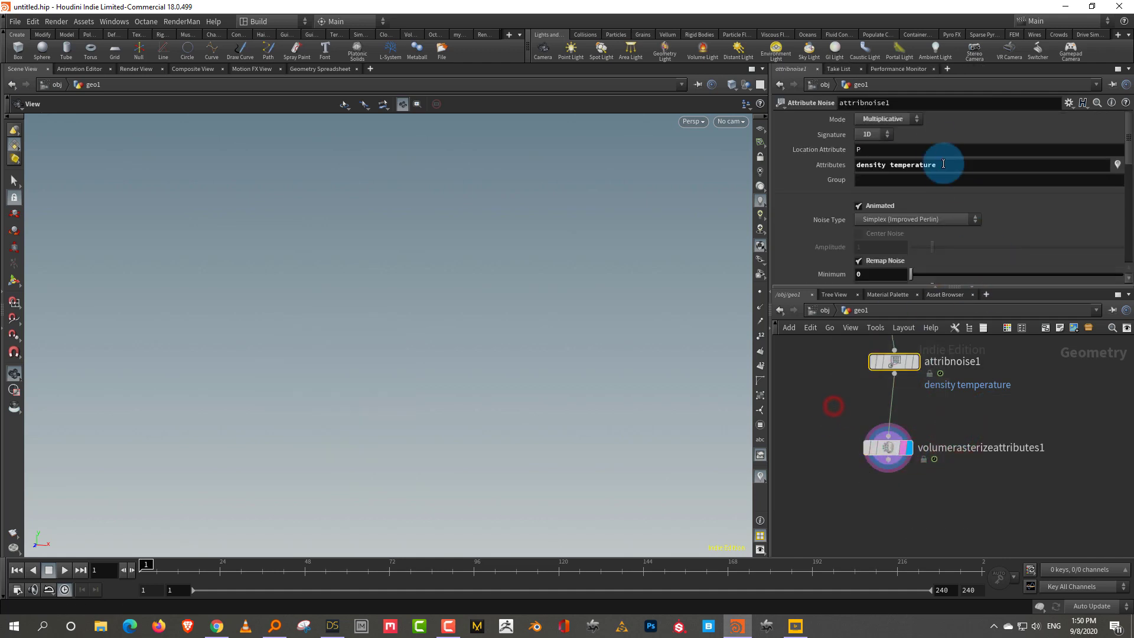
pyautogui.moveTo(938, 157); pyautogui.dragTo(823, 183)
pyautogui.hotkey('ctrl', 'c')
pyautogui.click(957, 445)
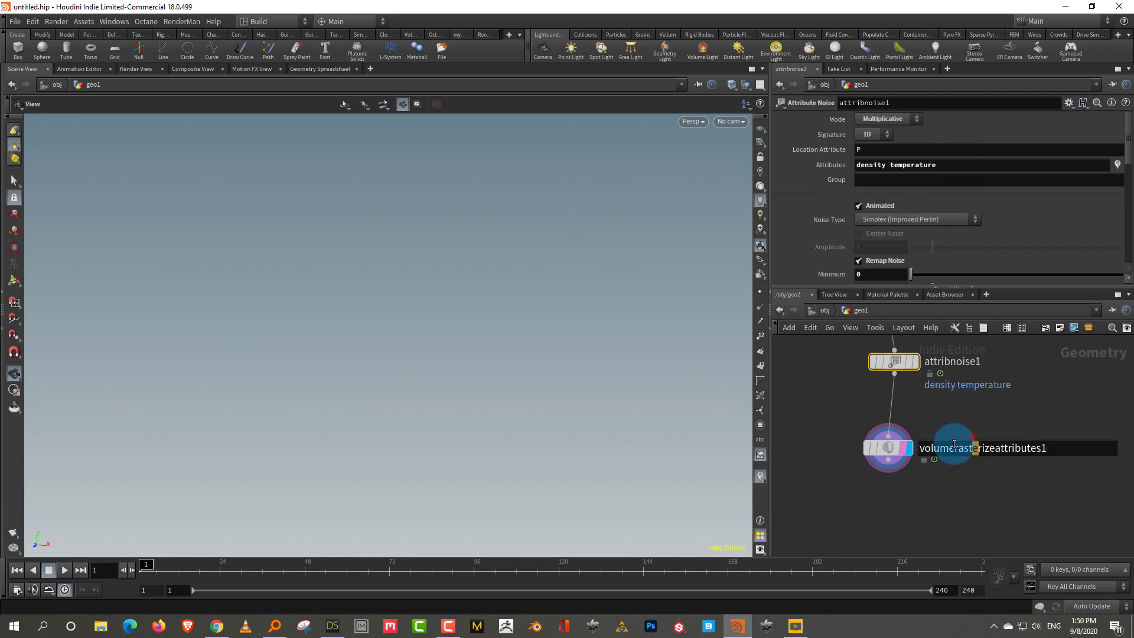
pyautogui.click(899, 134)
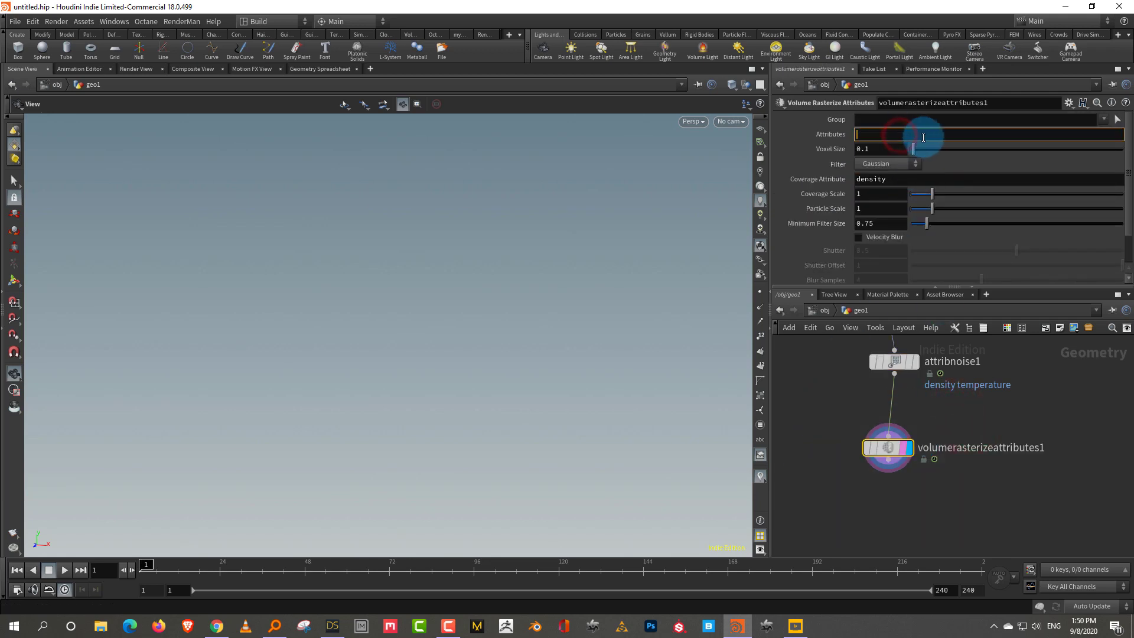
pyautogui.hotkey('ctrl', 'v')
pyautogui.moveTo(146, 569); pyautogui.dragTo(122, 571)
pyautogui.click(890, 494)
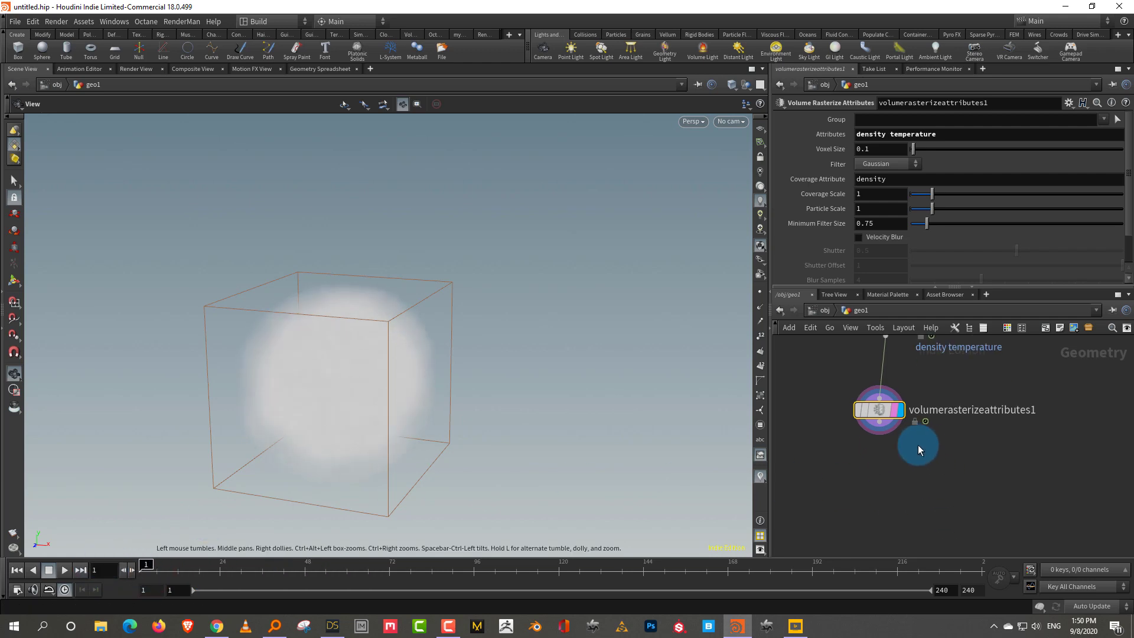
# Add a Pyro Solver fed by volumerasterizeattributes1 and display its result
pyautogui.click(884, 487)
pyautogui.press('Tab')
pyautogui.write('p')
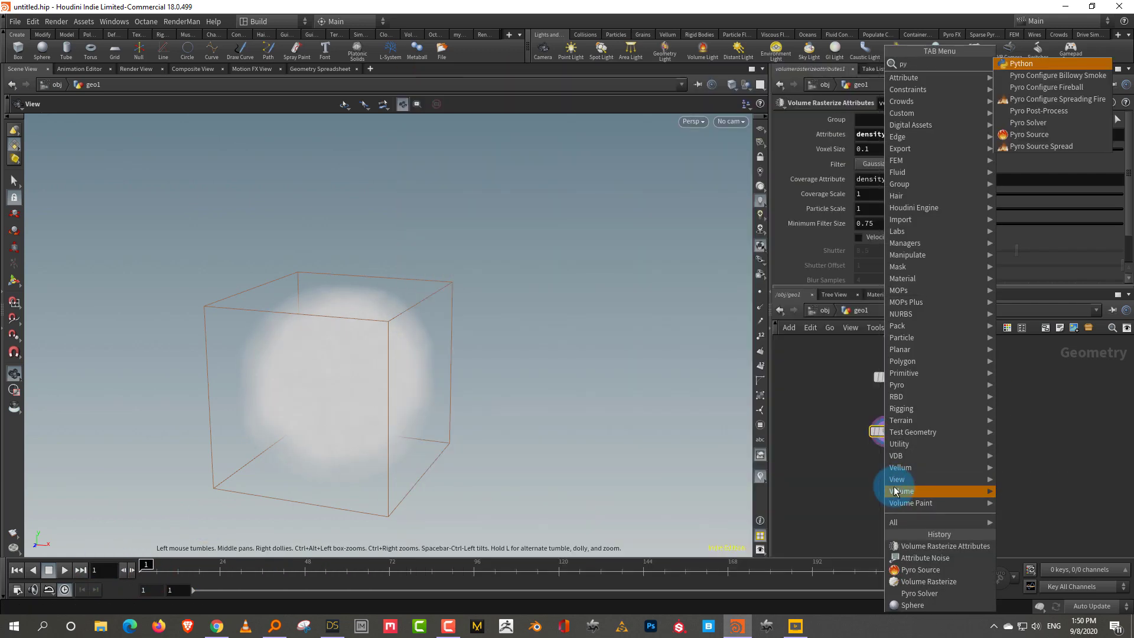
pyautogui.press('Return')
pyautogui.click(888, 445)
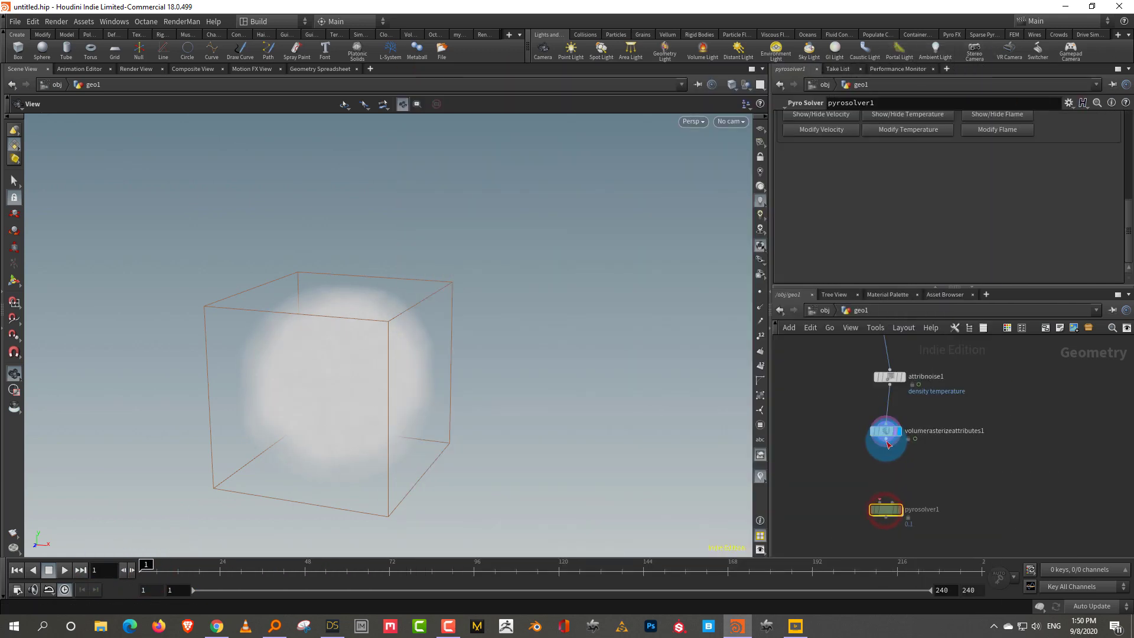
pyautogui.click(880, 503)
pyautogui.click(945, 494)
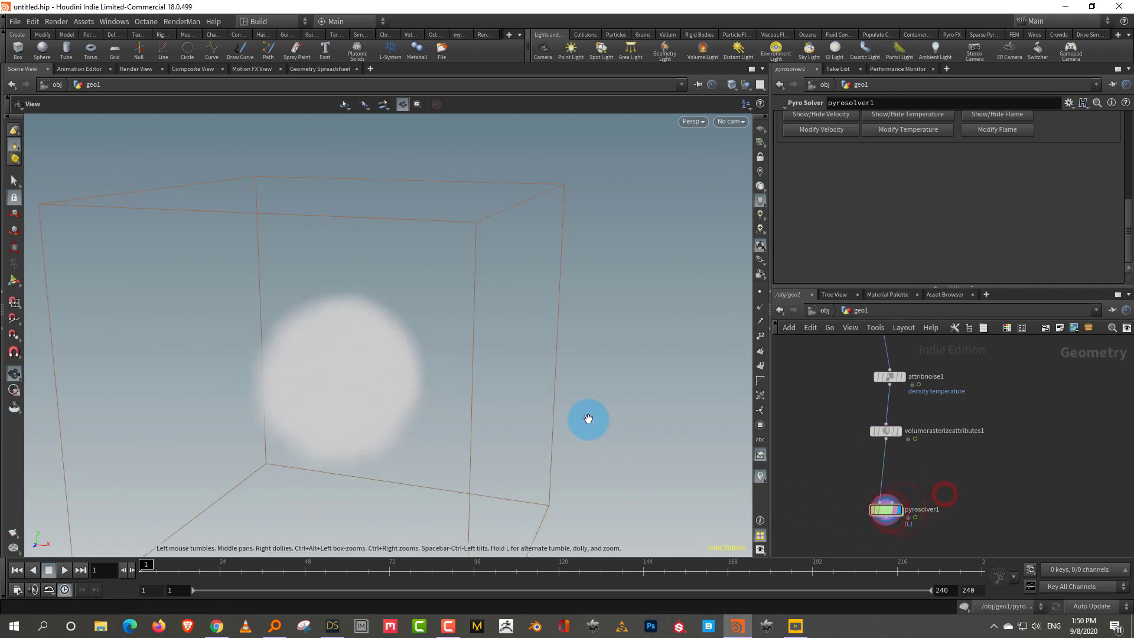
pyautogui.moveTo(451, 446); pyautogui.dragTo(749, 436)
pyautogui.click(975, 476)
pyautogui.moveTo(904, 287); pyautogui.dragTo(904, 353)
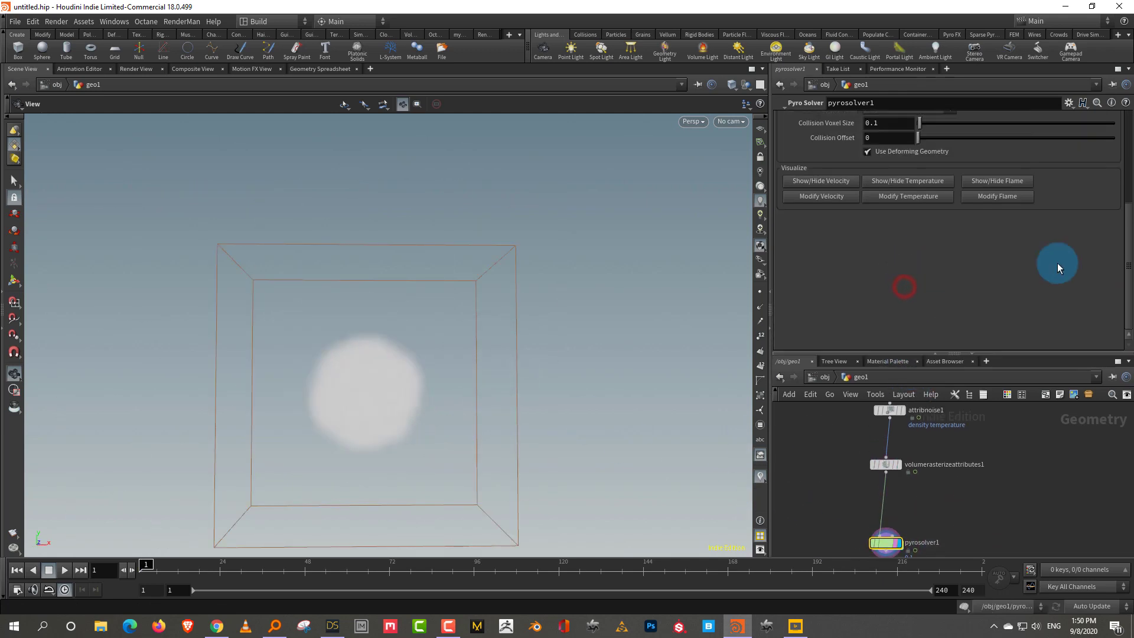
pyautogui.scroll(5, 1125, 243)
# Set Dissipation 0.167, enable Disturbance 3.22 and Turbulence 0.129, then play the simulation
pyautogui.click(871, 150)
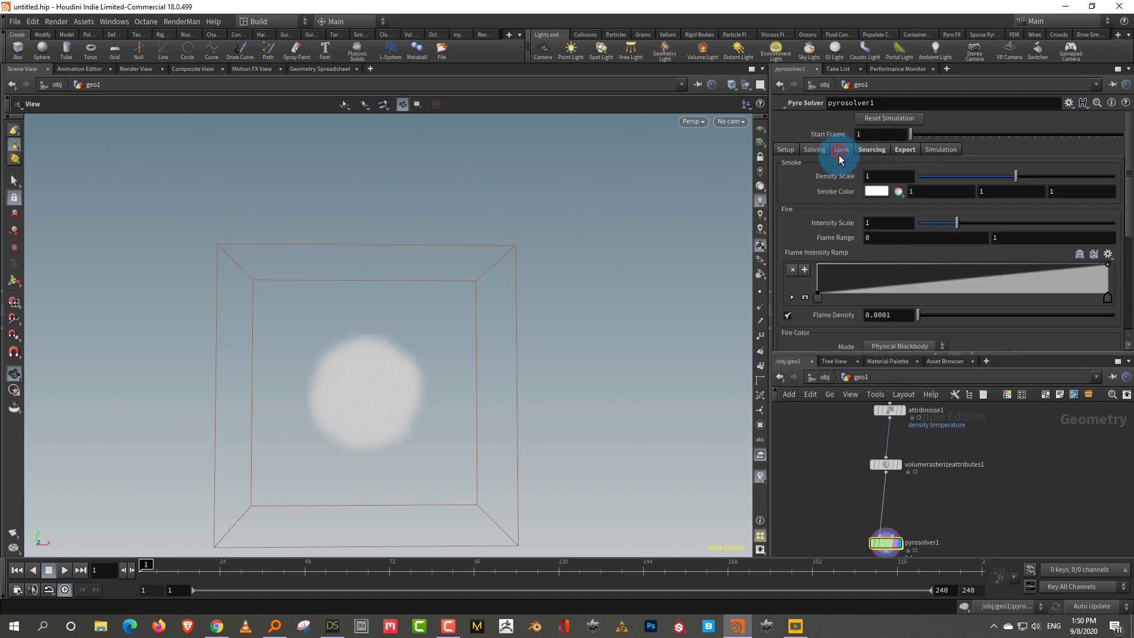
pyautogui.click(872, 150)
pyautogui.click(866, 165)
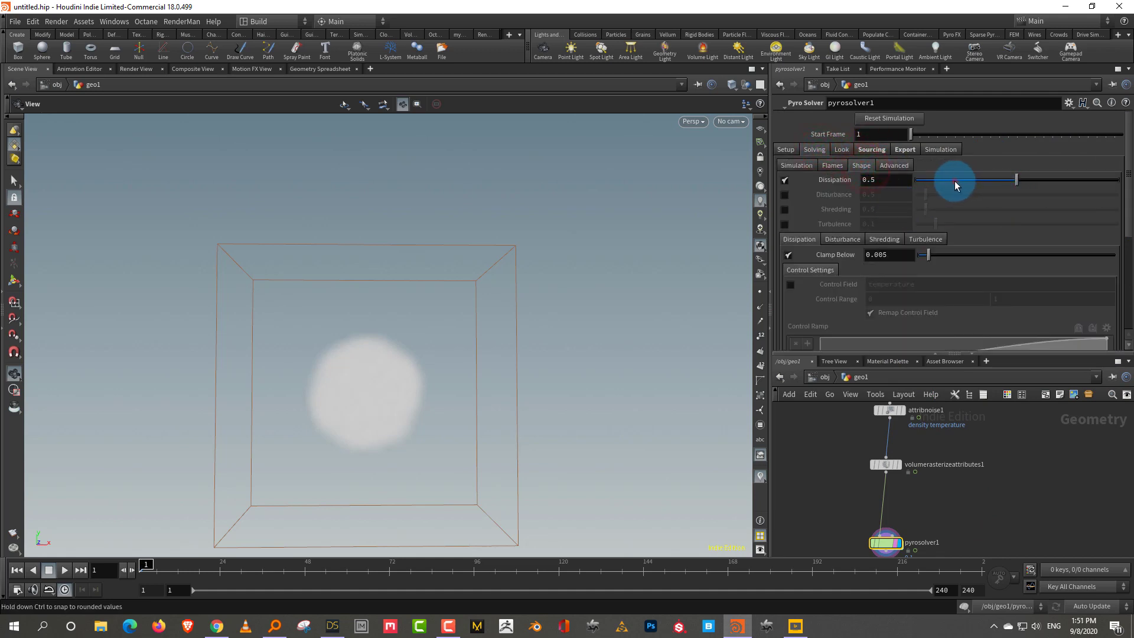
pyautogui.moveTo(952, 183); pyautogui.dragTo(981, 198)
pyautogui.click(810, 197)
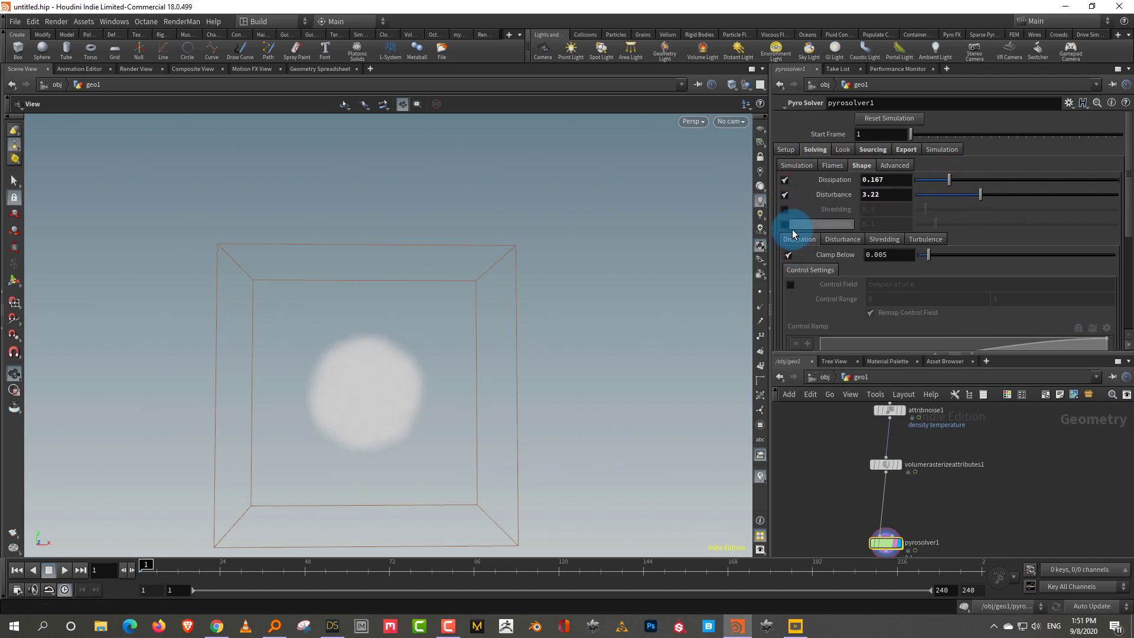
pyautogui.click(784, 225)
pyautogui.click(942, 224)
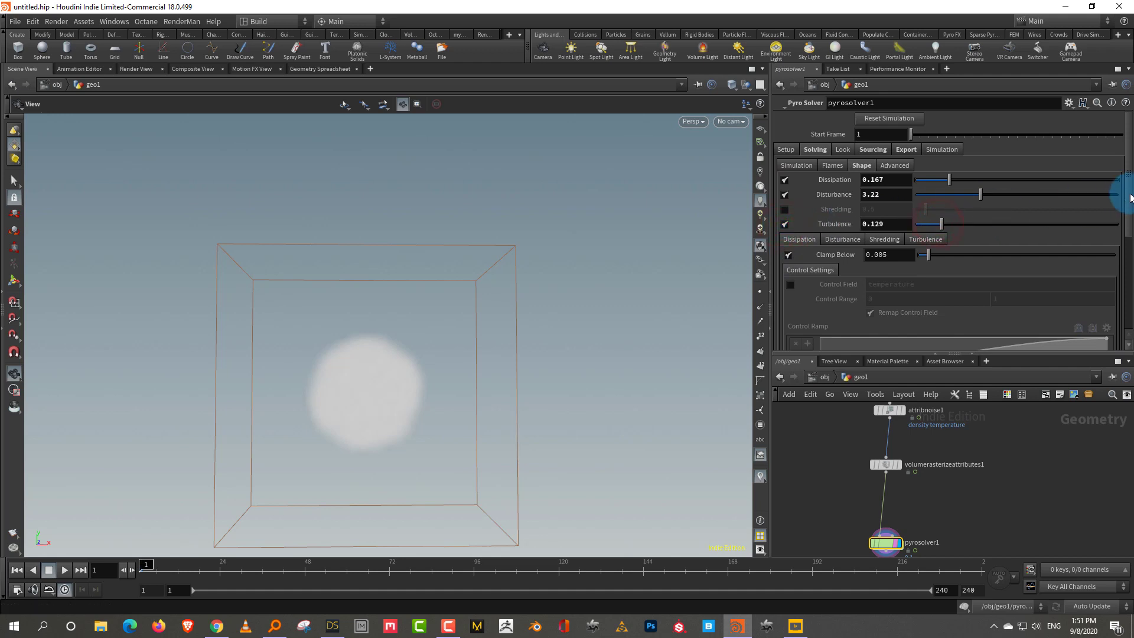
pyautogui.scroll(-2, 1124, 201)
pyautogui.scroll(2, 1124, 223)
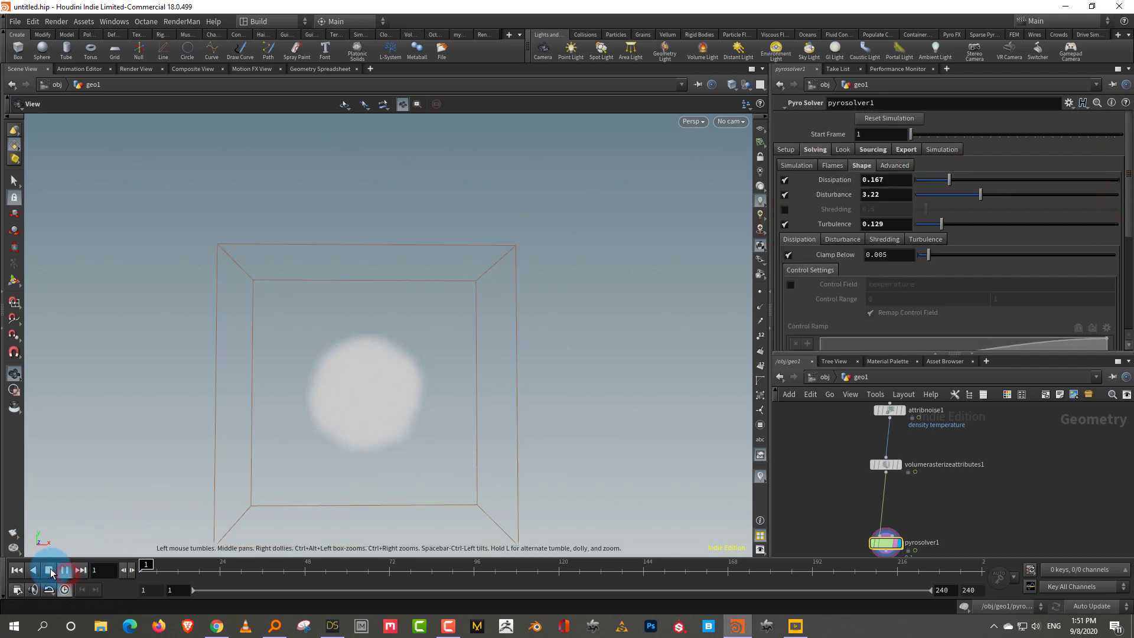
pyautogui.click(51, 572)
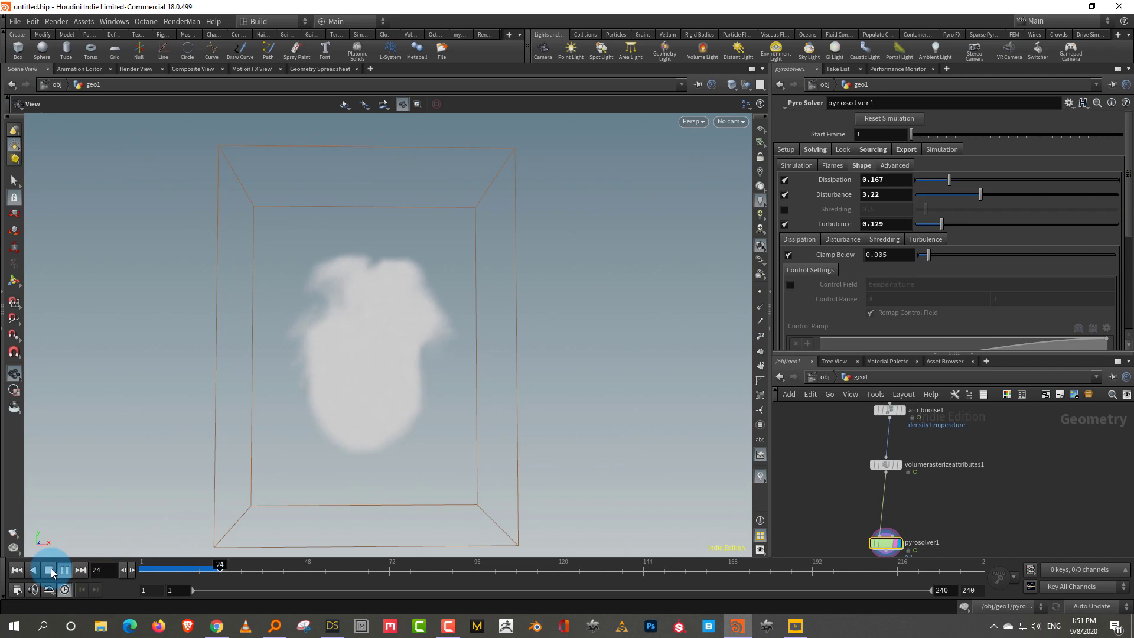
# Stop playback, create a Distant light at /obj, and aim it at the smoke plume
pyautogui.click(824, 377)
pyautogui.click(969, 442)
pyautogui.press('Tab')
pyautogui.write('light')
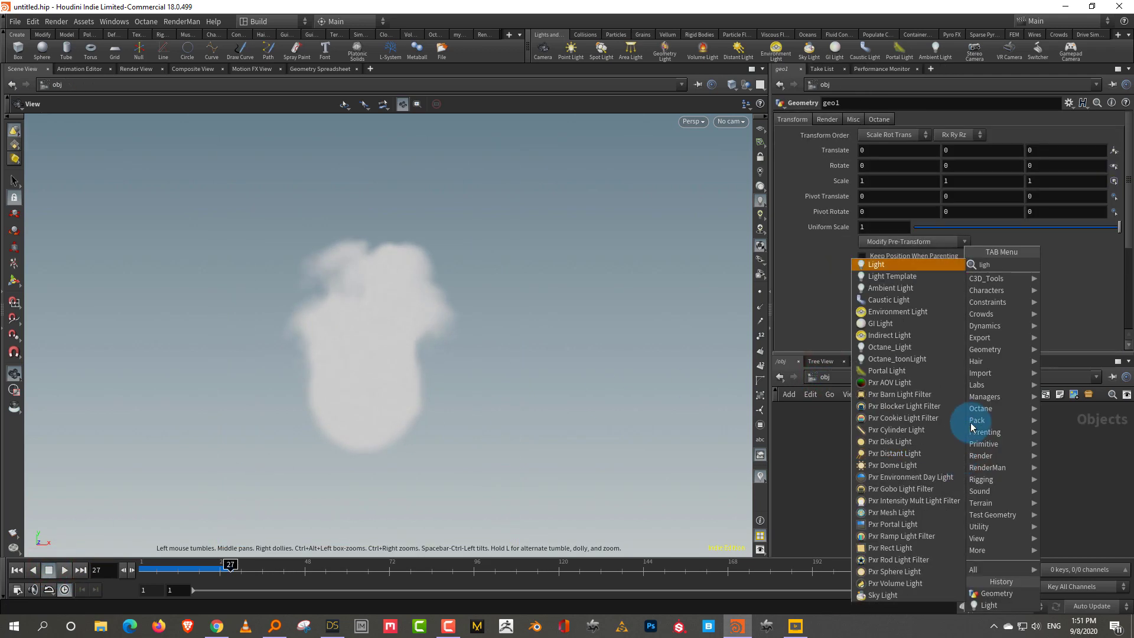
pyautogui.click(913, 261)
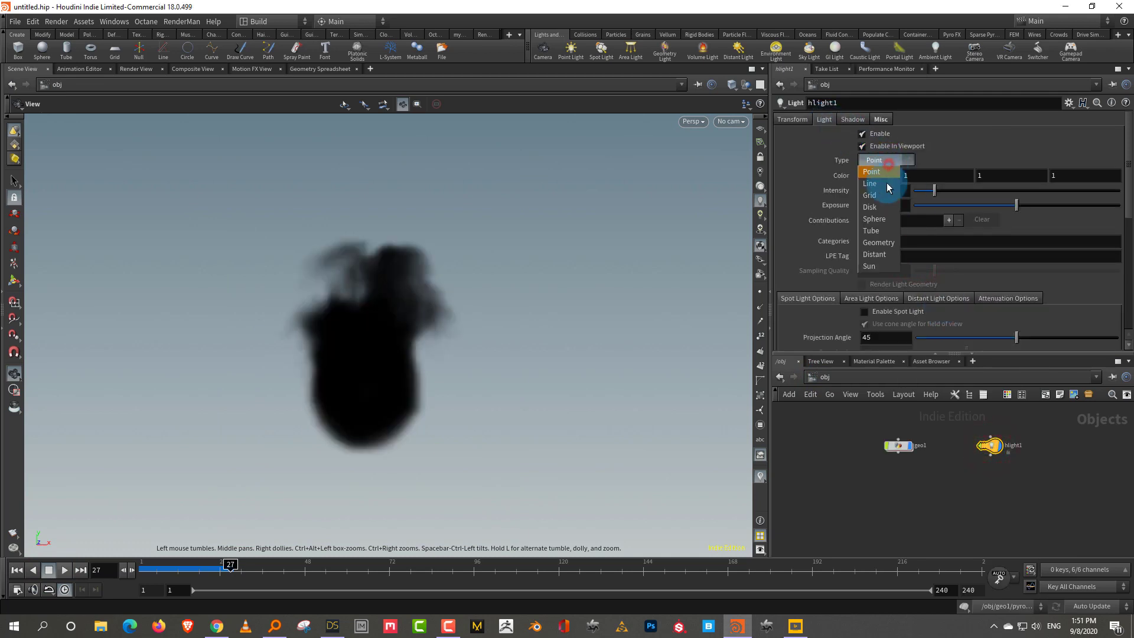
pyautogui.click(874, 254)
pyautogui.press('Return')
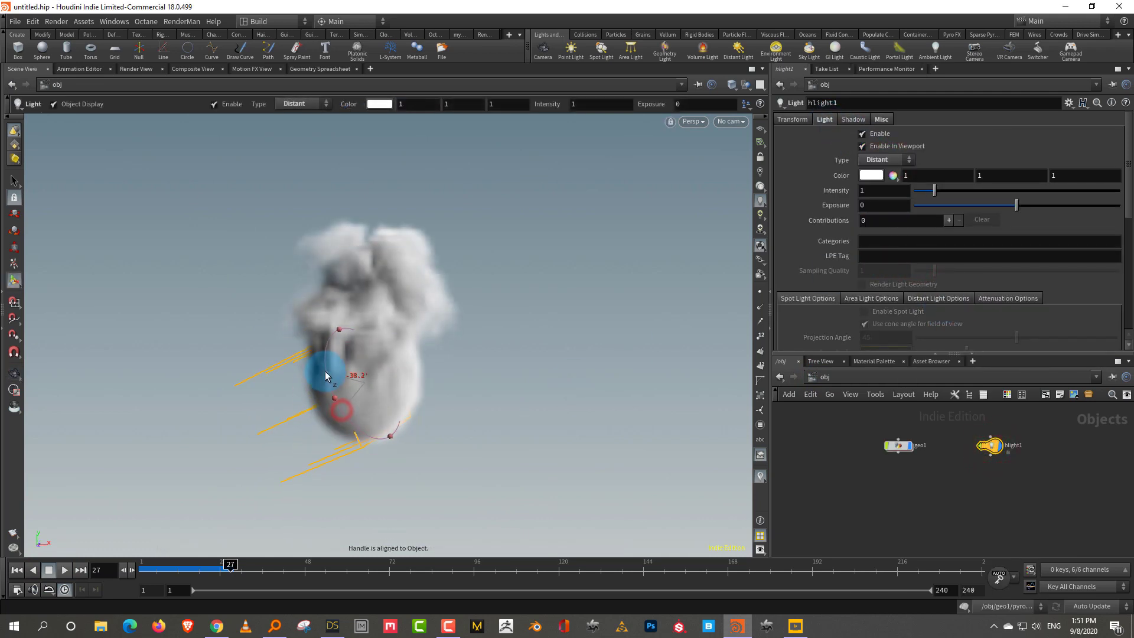
pyautogui.moveTo(326, 375); pyautogui.dragTo(330, 378)
pyautogui.scroll(3, 1009, 431)
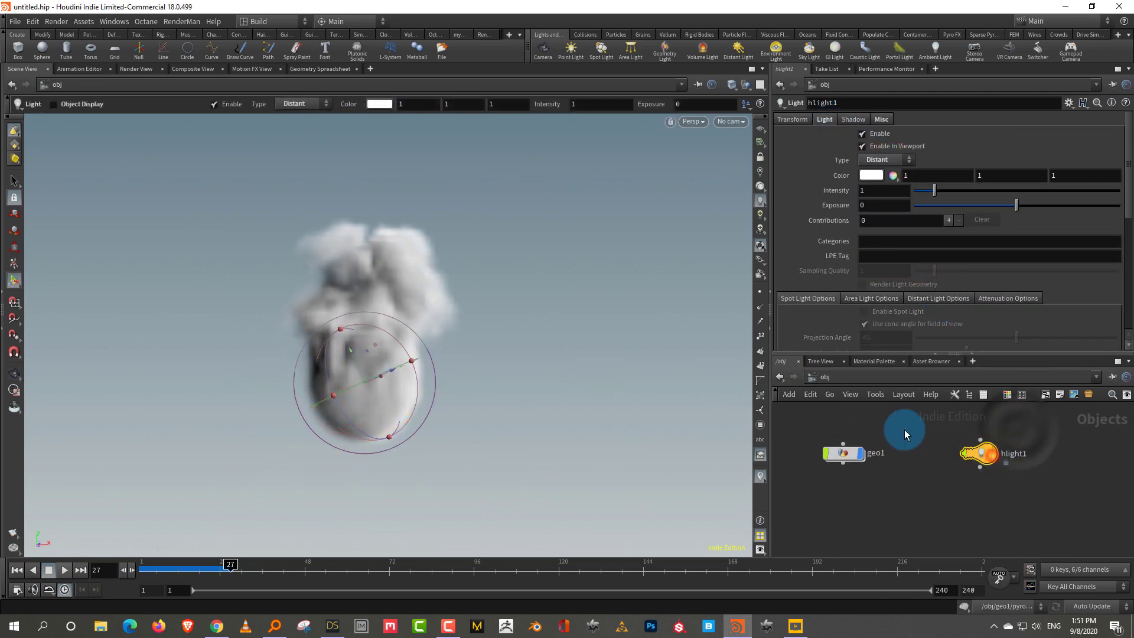
# Dive back into geo1 and trim the playback range to end at frame 108
pyautogui.doubleClick(900, 461)
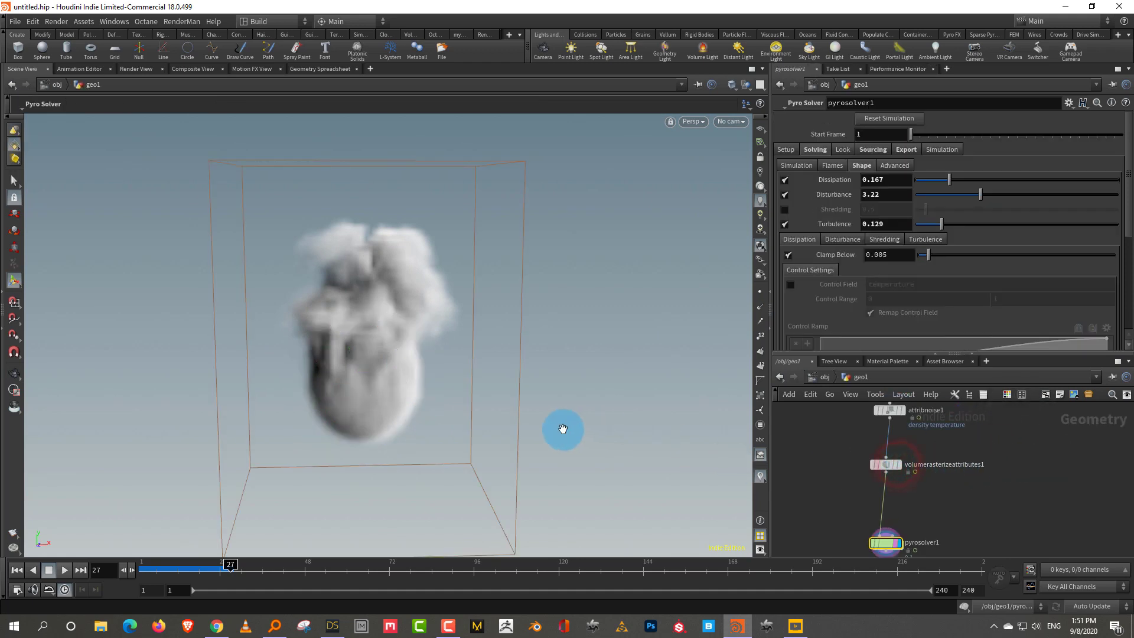
pyautogui.moveTo(532, 433); pyautogui.dragTo(504, 400)
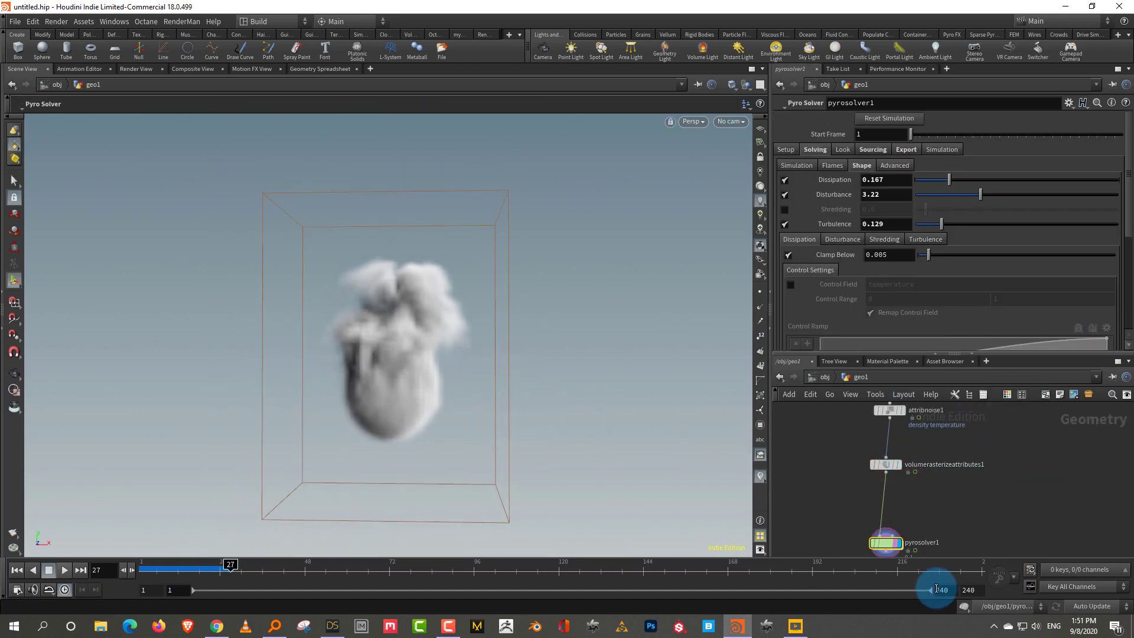
pyautogui.moveTo(921, 592); pyautogui.dragTo(521, 590)
pyautogui.scroll(3, 957, 453)
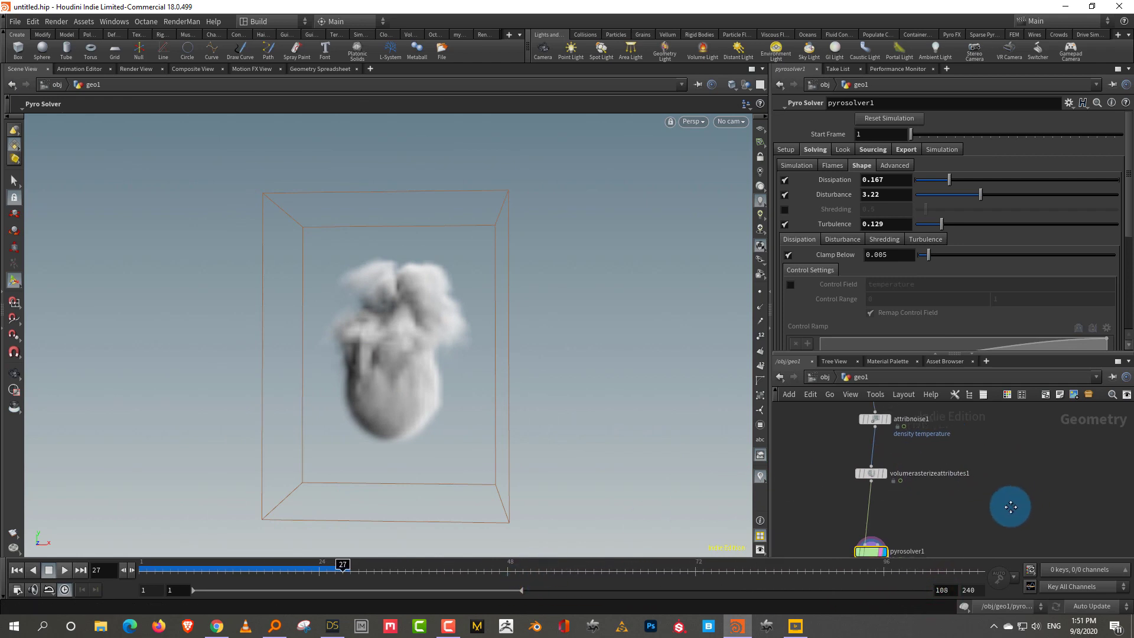
# Insert an Attribute Wrangle on the wire above Volume Rasterize Attributes
pyautogui.press('Tab')
pyautogui.write('wrang')
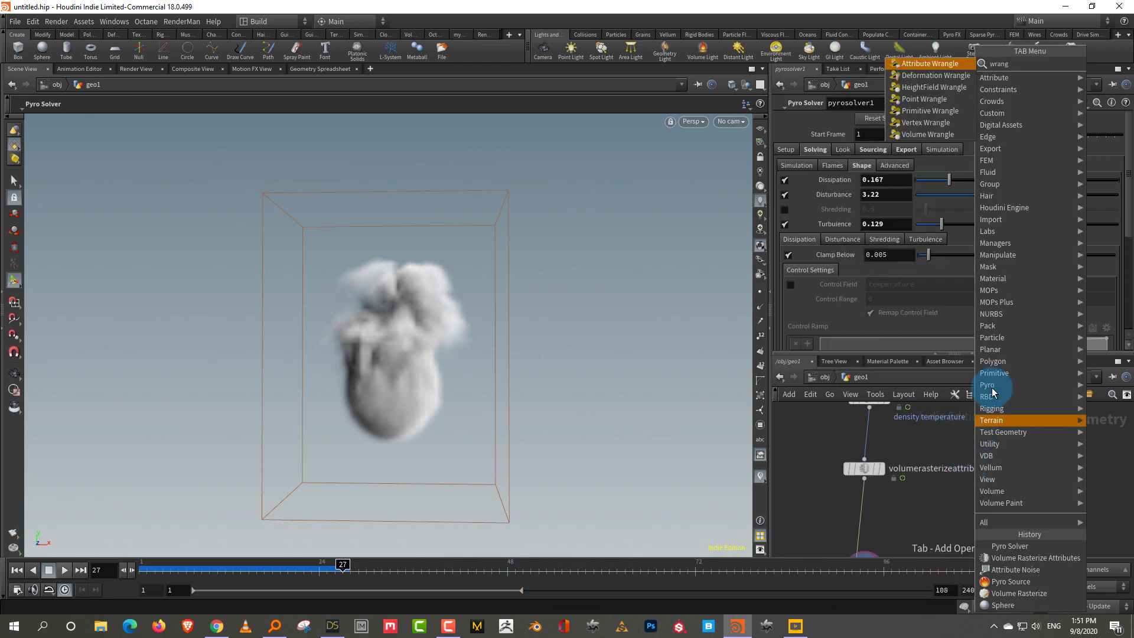
pyautogui.click(945, 69)
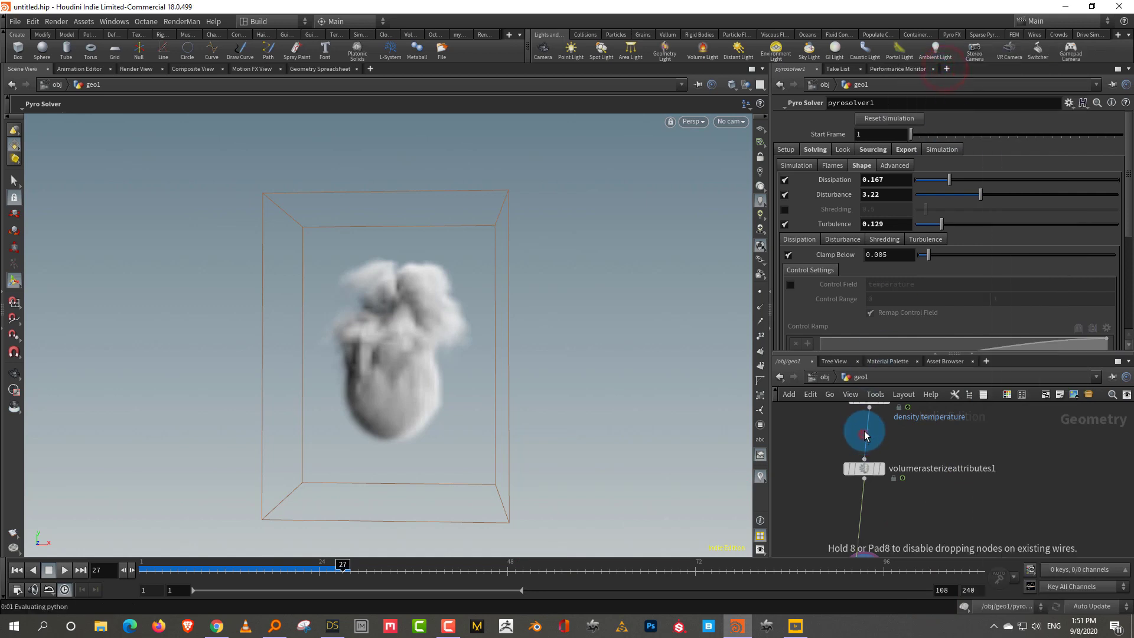
pyautogui.click(864, 440)
# Enter the VEX f@density *= ch("mult"); and create its Mult spare parameter
pyautogui.click(859, 213)
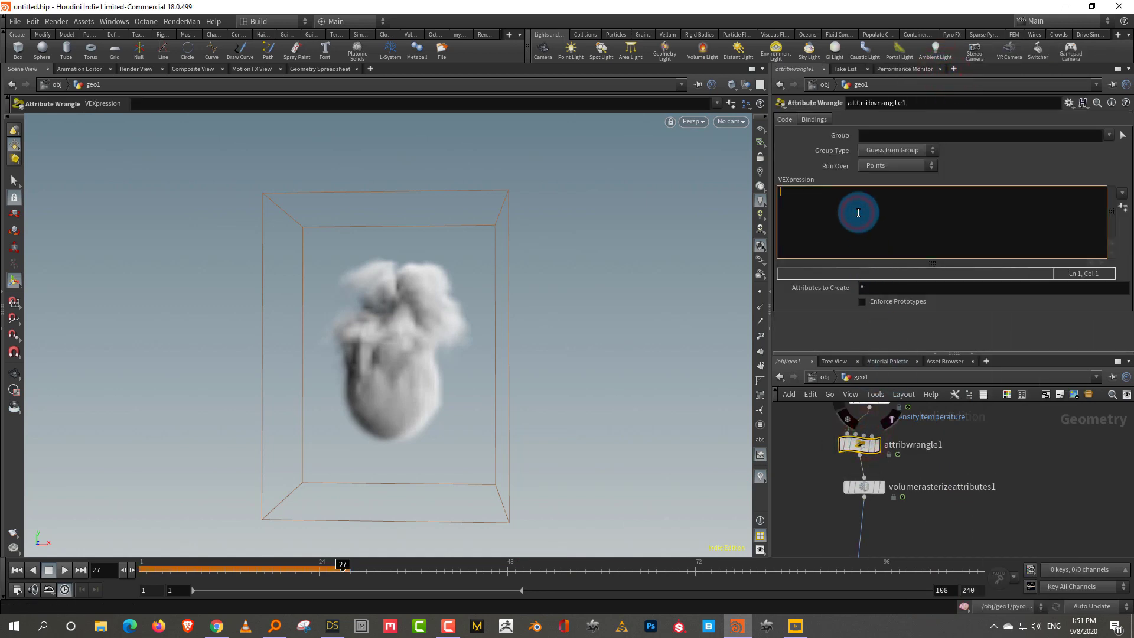
pyautogui.write('f@density')
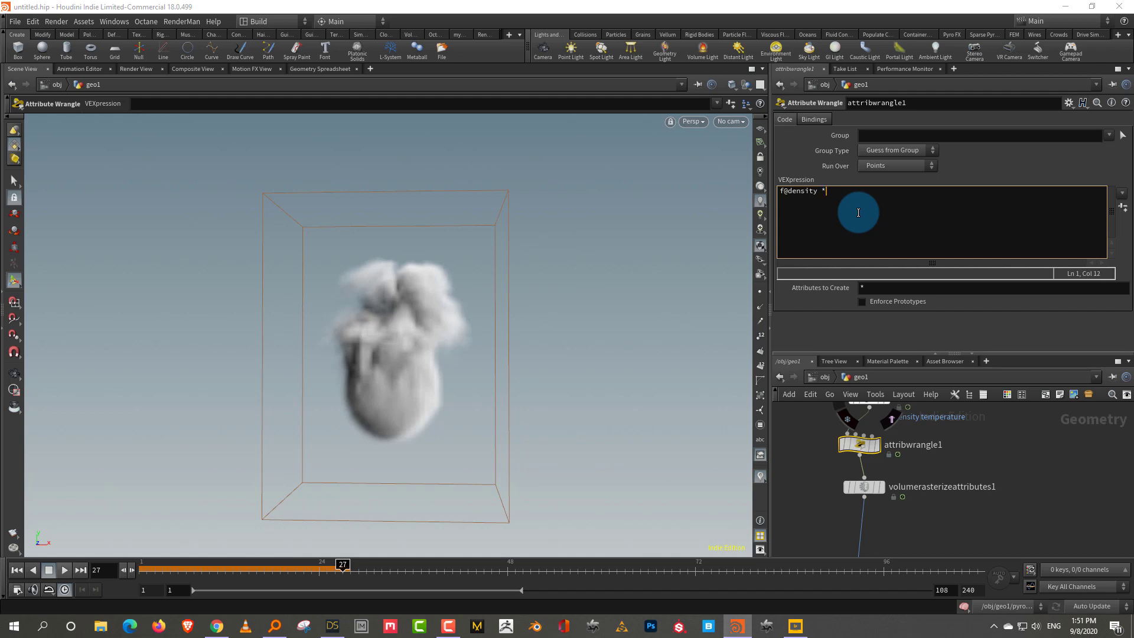
pyautogui.write('*= ch("mult')
pyautogui.write(';')
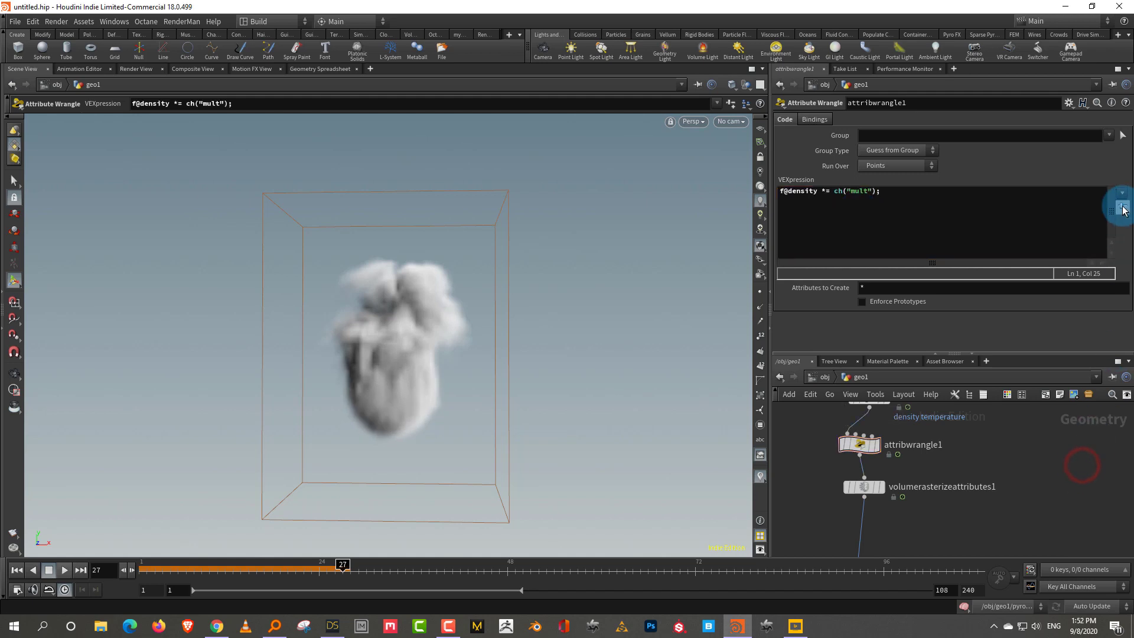
pyautogui.click(1124, 206)
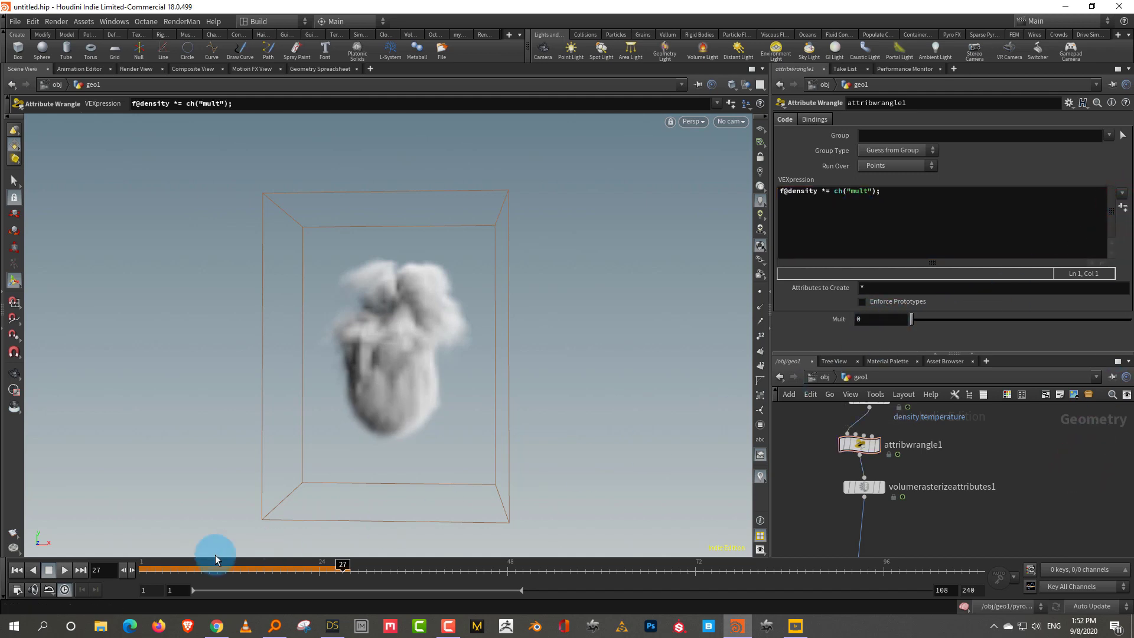
pyautogui.moveTo(161, 569); pyautogui.dragTo(143, 569)
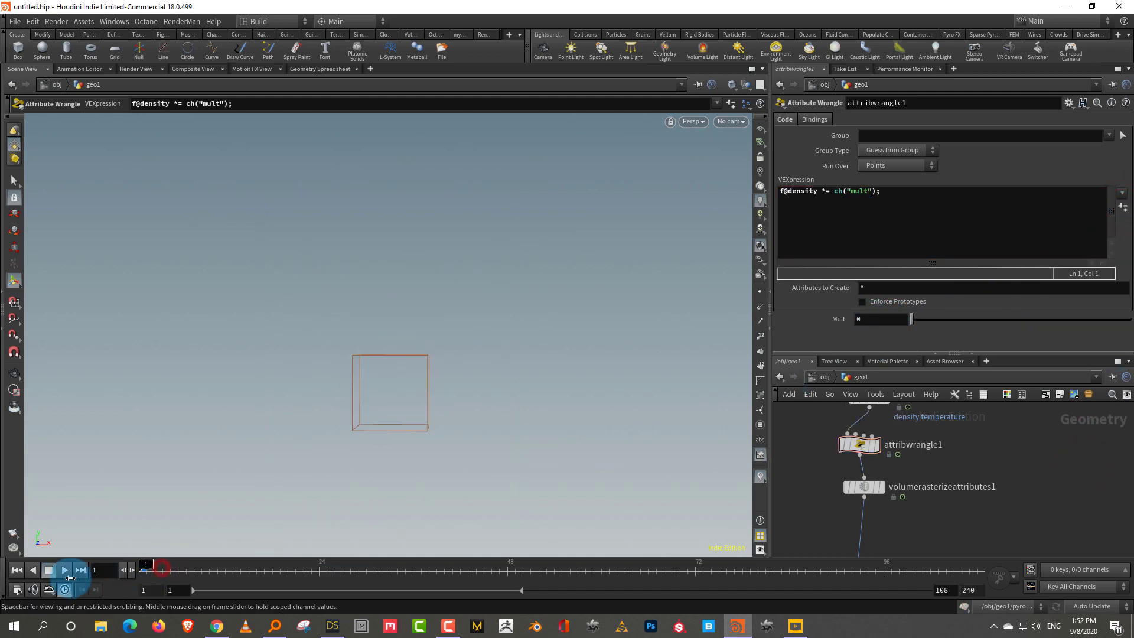
# Keyframe Mult at 1 on frame 80 and 0 on frame 93
pyautogui.click(964, 607)
pyautogui.moveTo(679, 570); pyautogui.dragTo(805, 571)
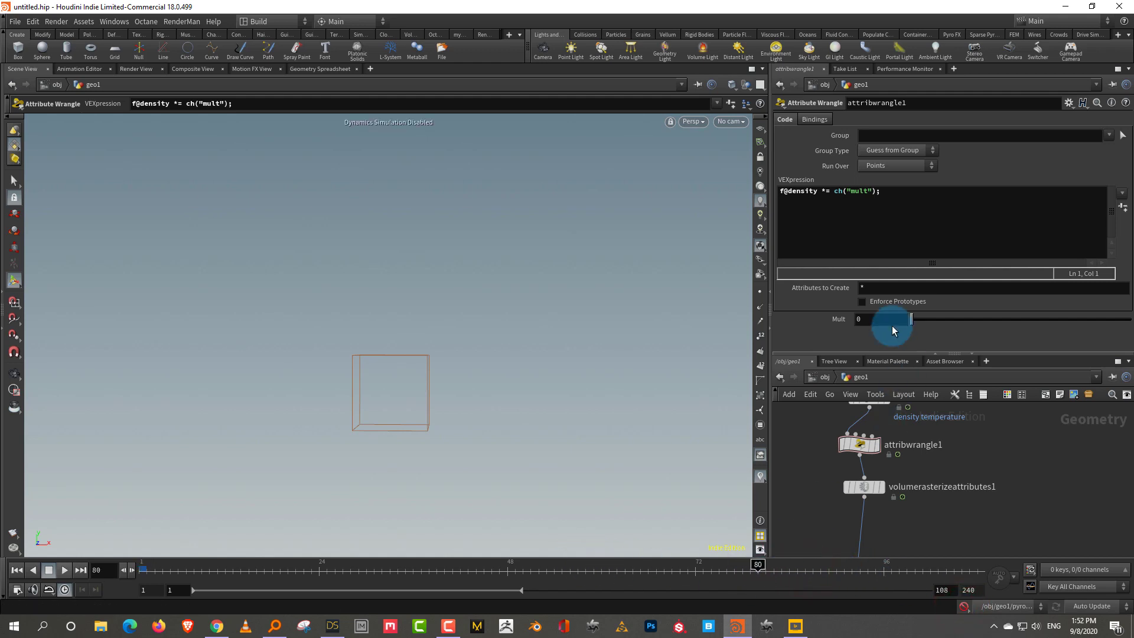
pyautogui.moveTo(934, 321); pyautogui.dragTo(1127, 324)
pyautogui.keyDown('alt'); pyautogui.click(912, 314); pyautogui.keyUp('alt')
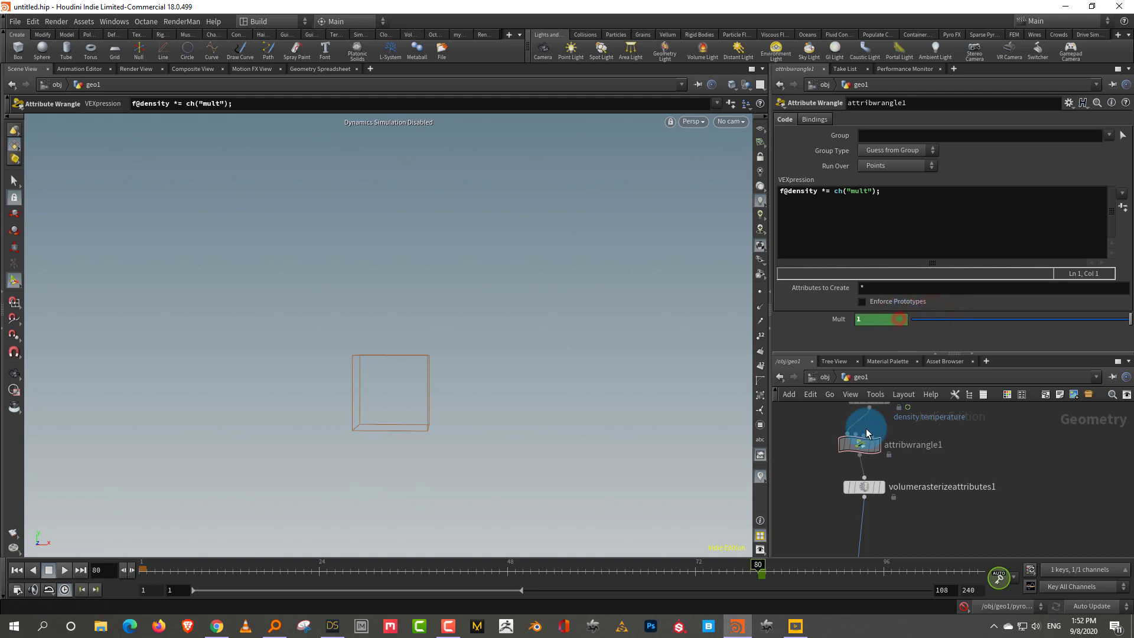
pyautogui.moveTo(818, 576); pyautogui.dragTo(860, 568)
pyautogui.moveTo(965, 324); pyautogui.dragTo(876, 324)
# Re-enable simulation, play the smoke from frame 1, then return to frame 1
pyautogui.click(964, 607)
pyautogui.hotkey('ctrl', 'Left')
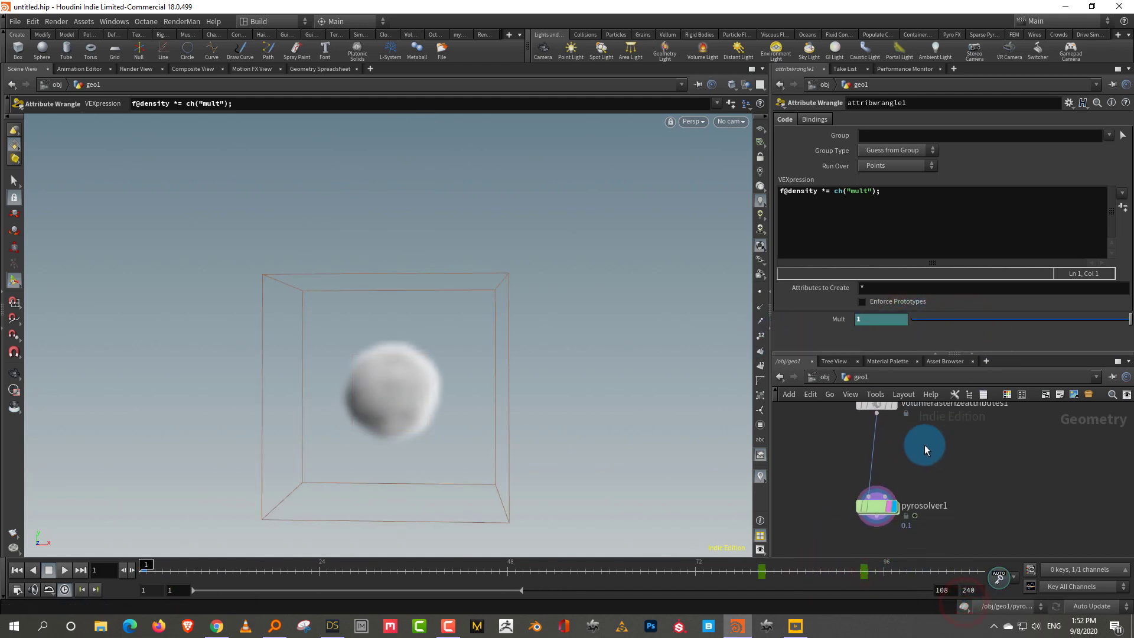
pyautogui.click(64, 570)
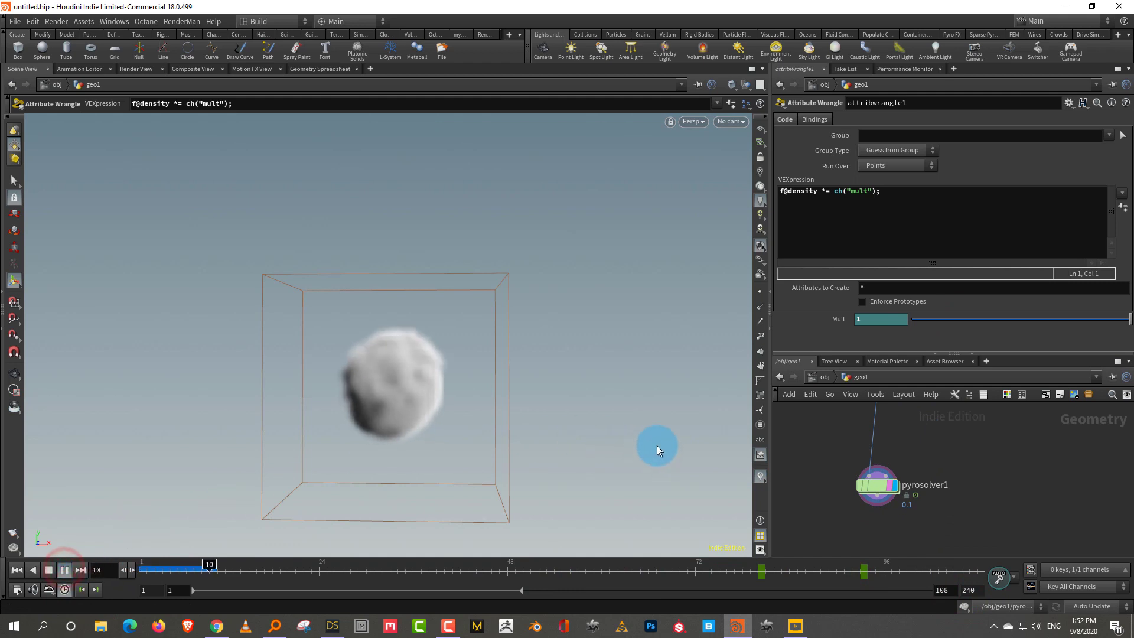
pyautogui.press('Escape')
pyautogui.moveTo(628, 447); pyautogui.dragTo(487, 477)
pyautogui.press('Return')
pyautogui.hotkey('ctrl', 'z')
pyautogui.click(152, 569)
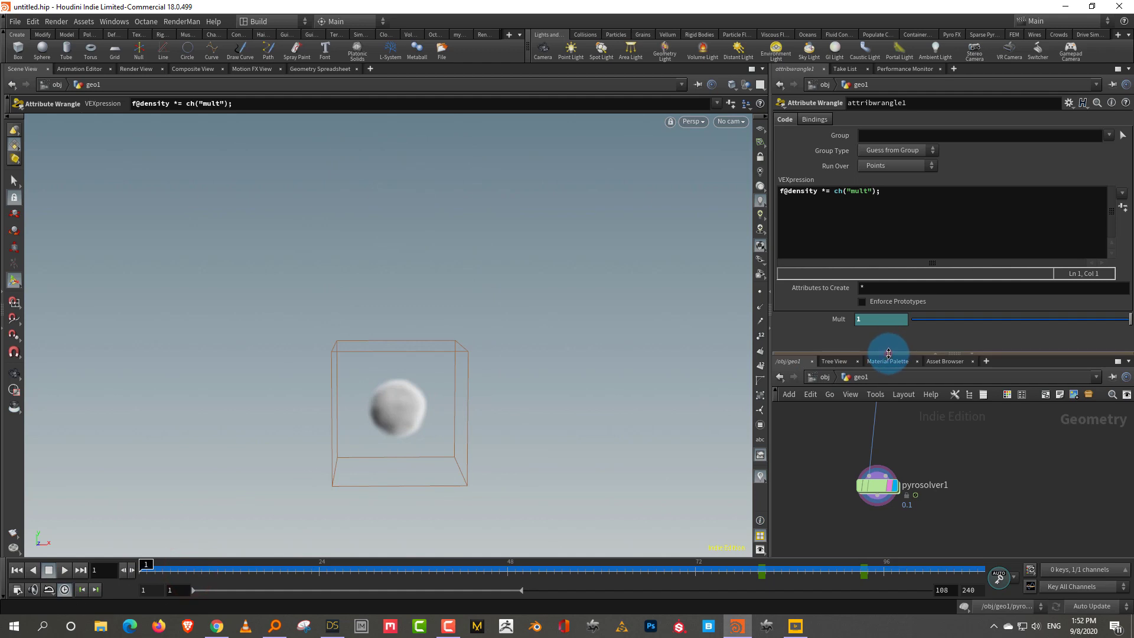
# Enlarge the network pane and inspect attribnoise1's settings
pyautogui.moveTo(889, 347); pyautogui.dragTo(889, 283)
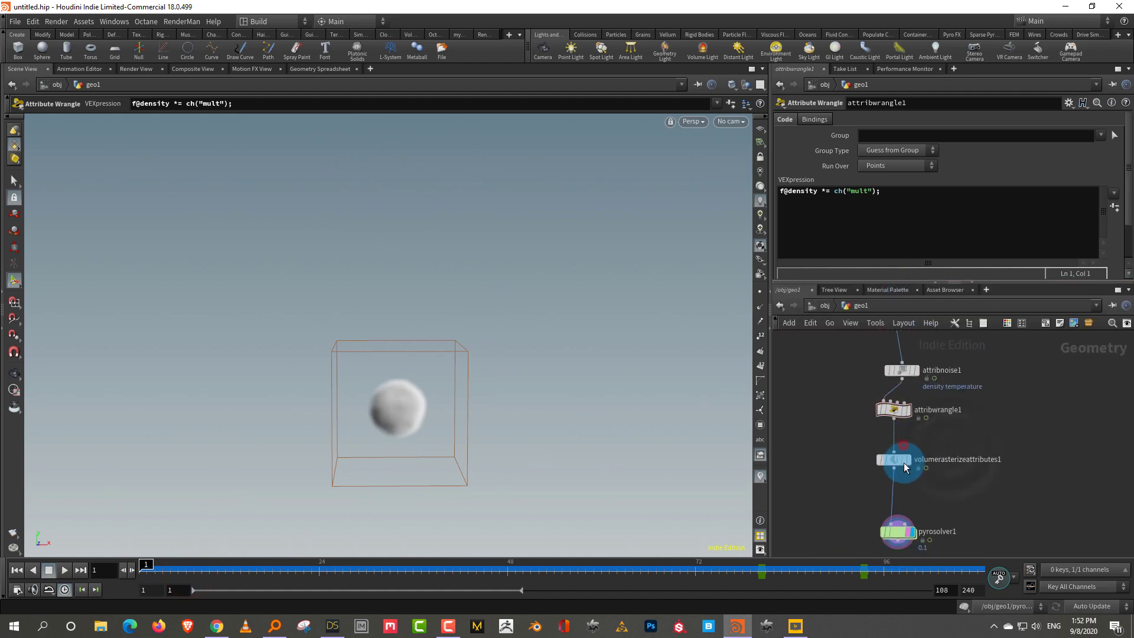
pyautogui.scroll(2, 924, 428)
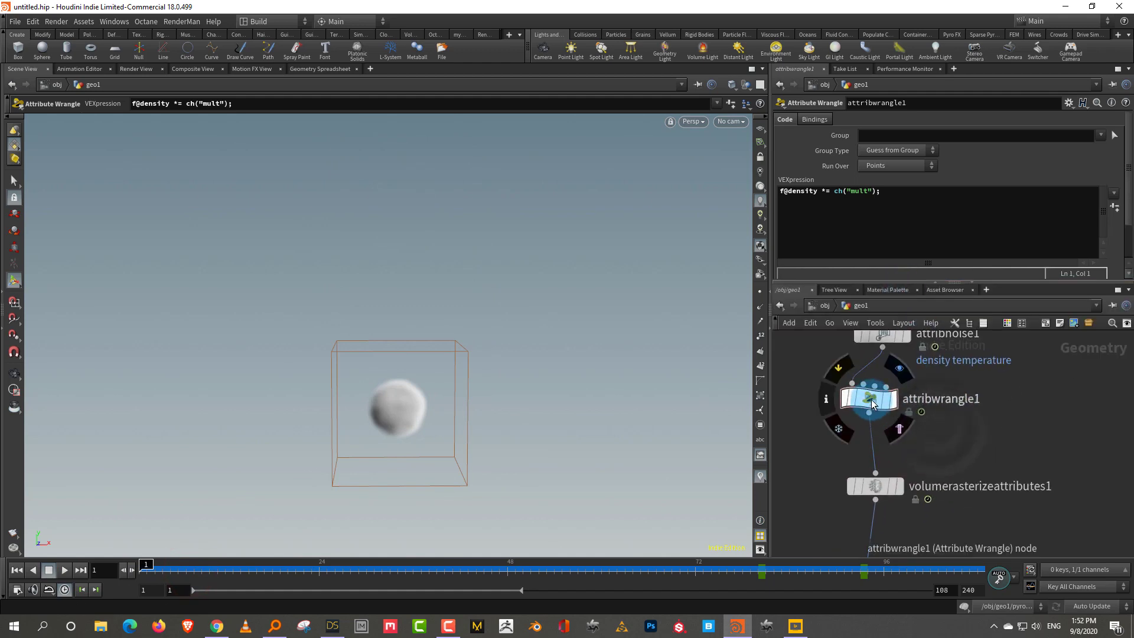
pyautogui.scroll(2, 871, 398)
pyautogui.click(862, 407)
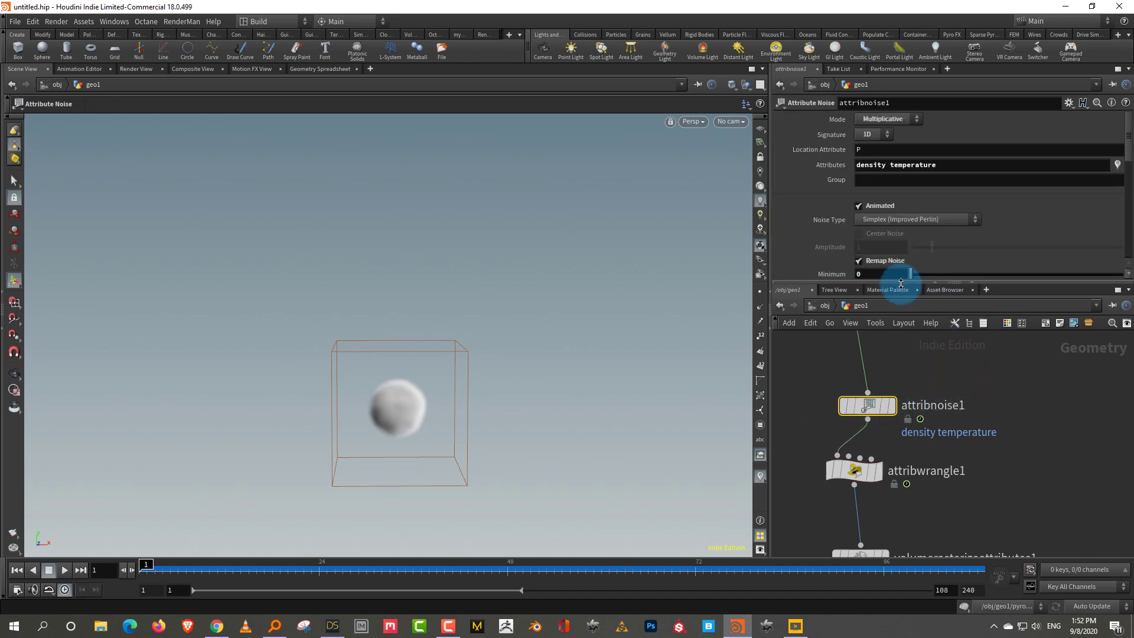
pyautogui.moveTo(901, 283); pyautogui.dragTo(901, 306)
pyautogui.scroll(2, 930, 417)
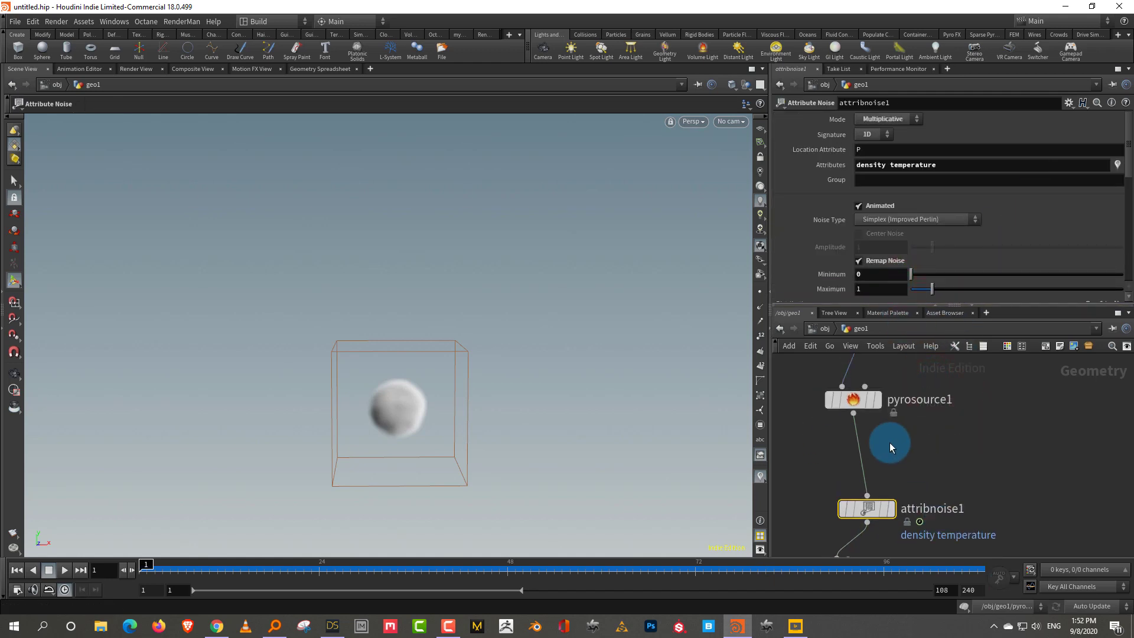
# Inspect pyrosource1's attribute list, including divergence, in the Parameter pane
pyautogui.click(856, 400)
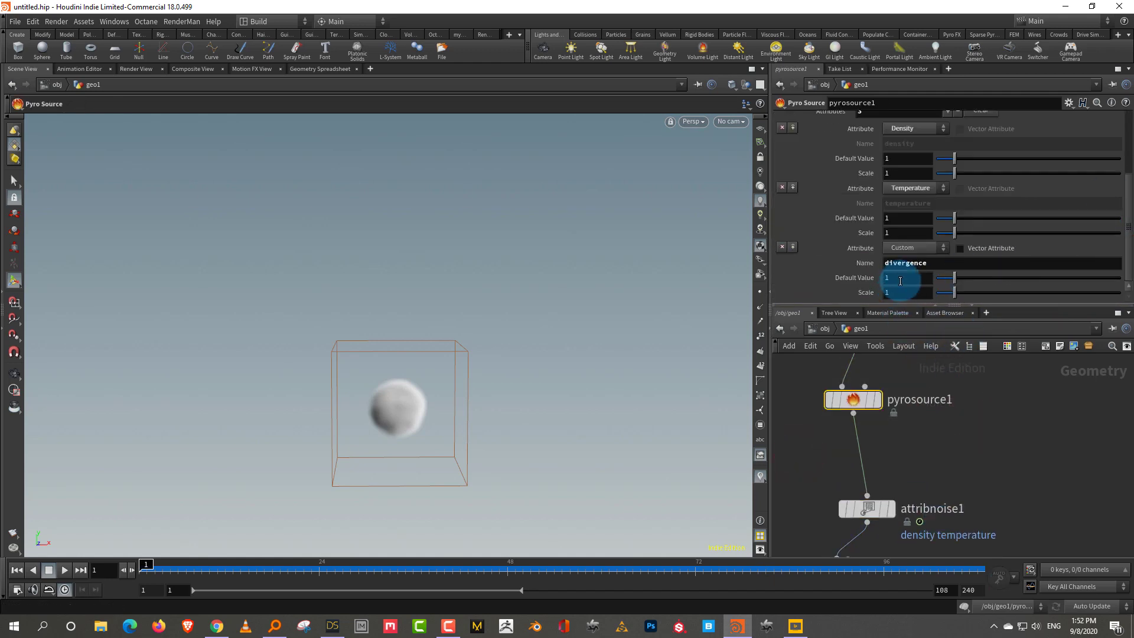
pyautogui.scroll(-5, 1000, 413)
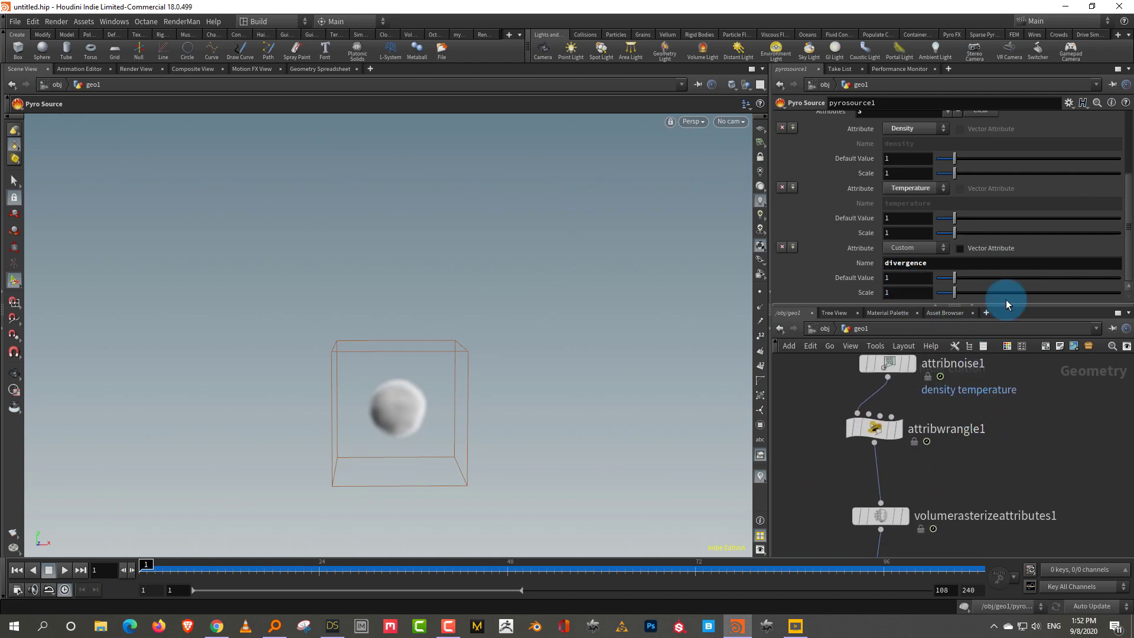
pyautogui.moveTo(1012, 305); pyautogui.dragTo(1012, 270)
pyautogui.scroll(-3, 996, 401)
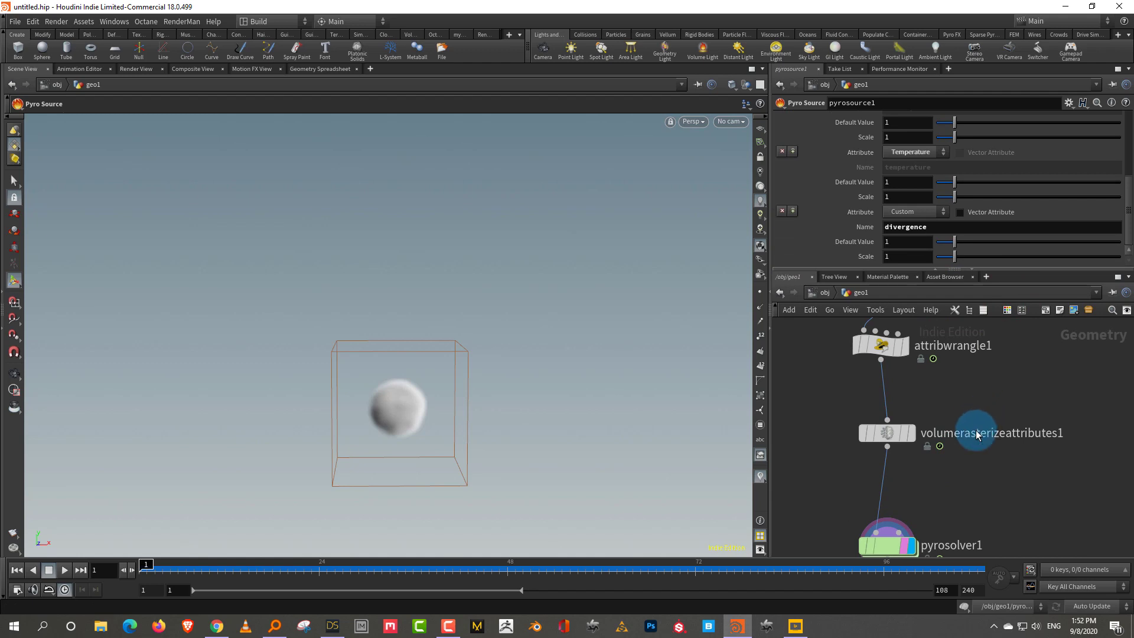
pyautogui.scroll(-2, 966, 435)
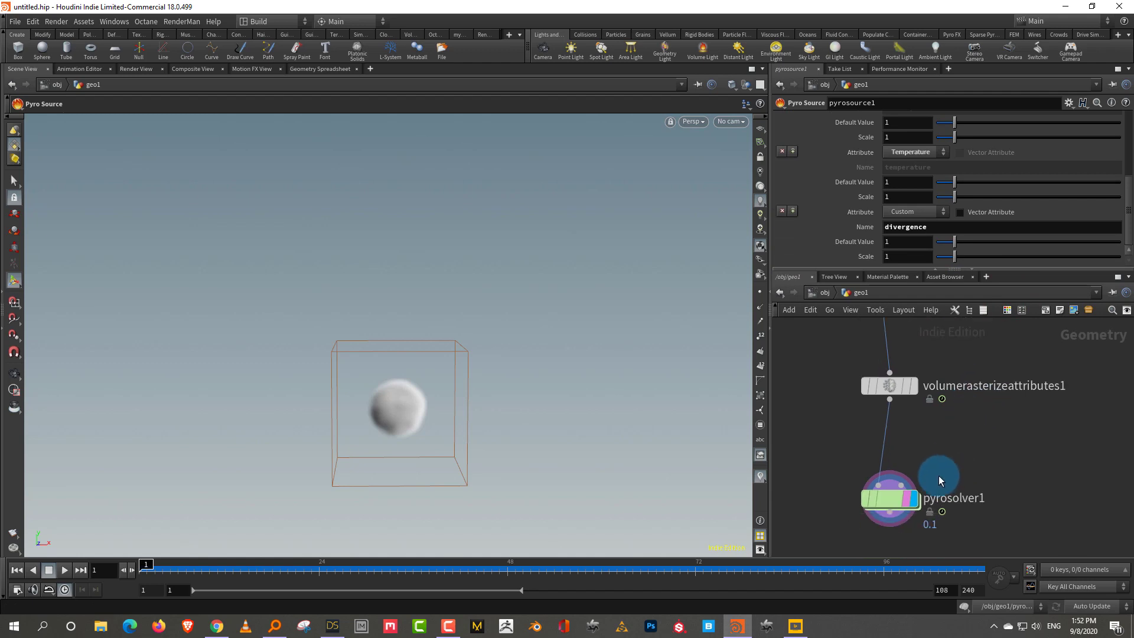
pyautogui.scroll(2, 940, 473)
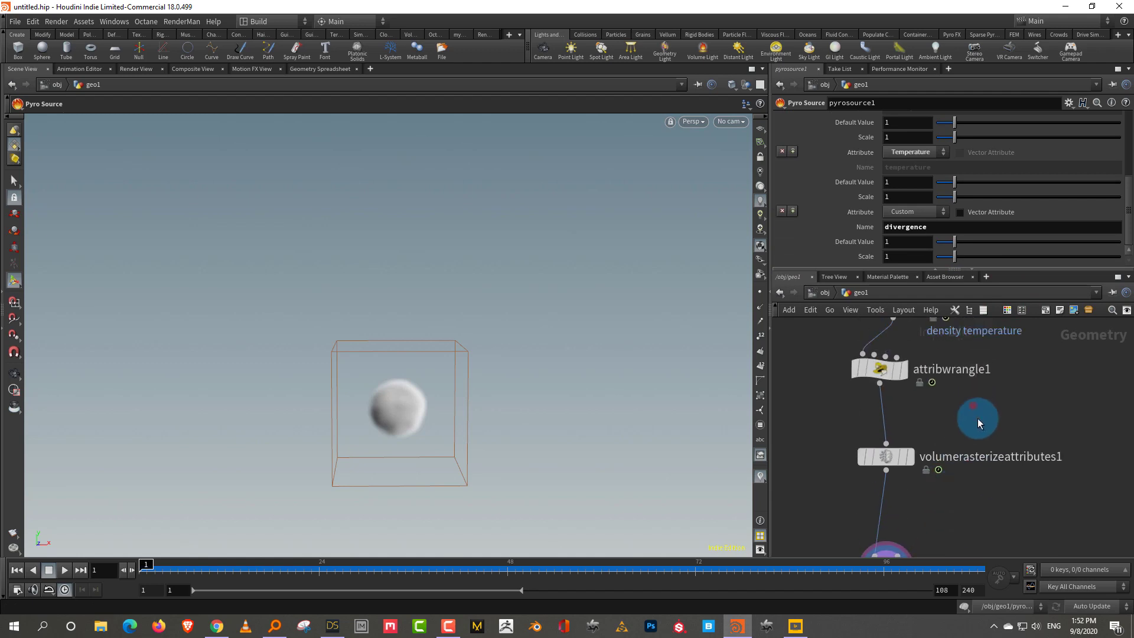
# Insert an Attribute Noise node on the wire between attribwrangle1 and the rasterize node
pyautogui.press('Tab')
pyautogui.write('noi')
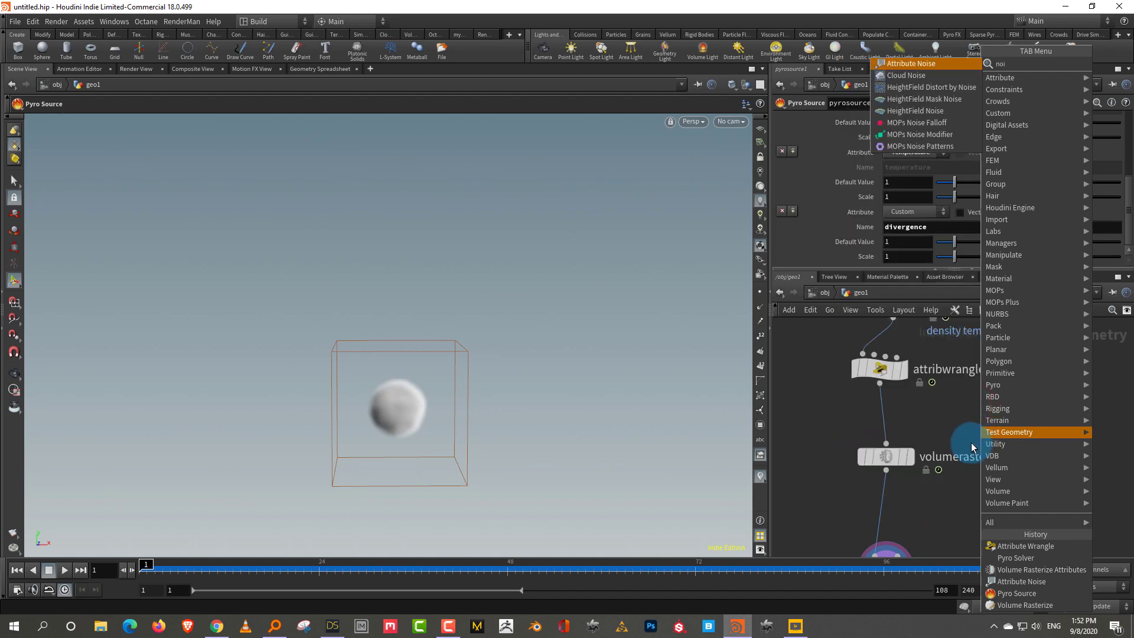
pyautogui.click(936, 64)
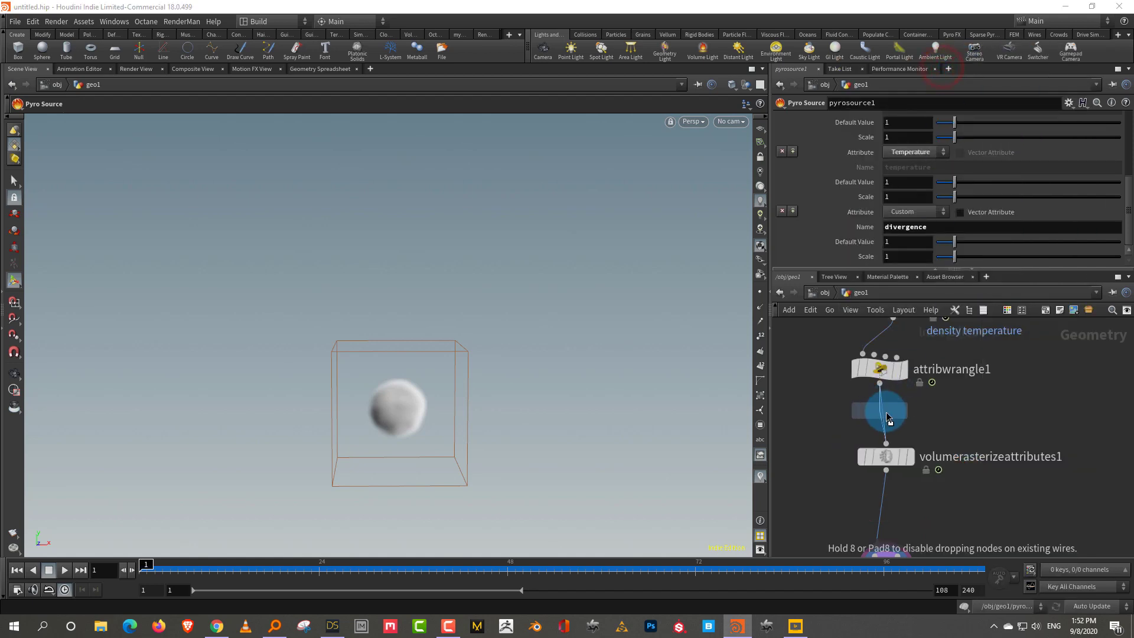
pyautogui.click(967, 405)
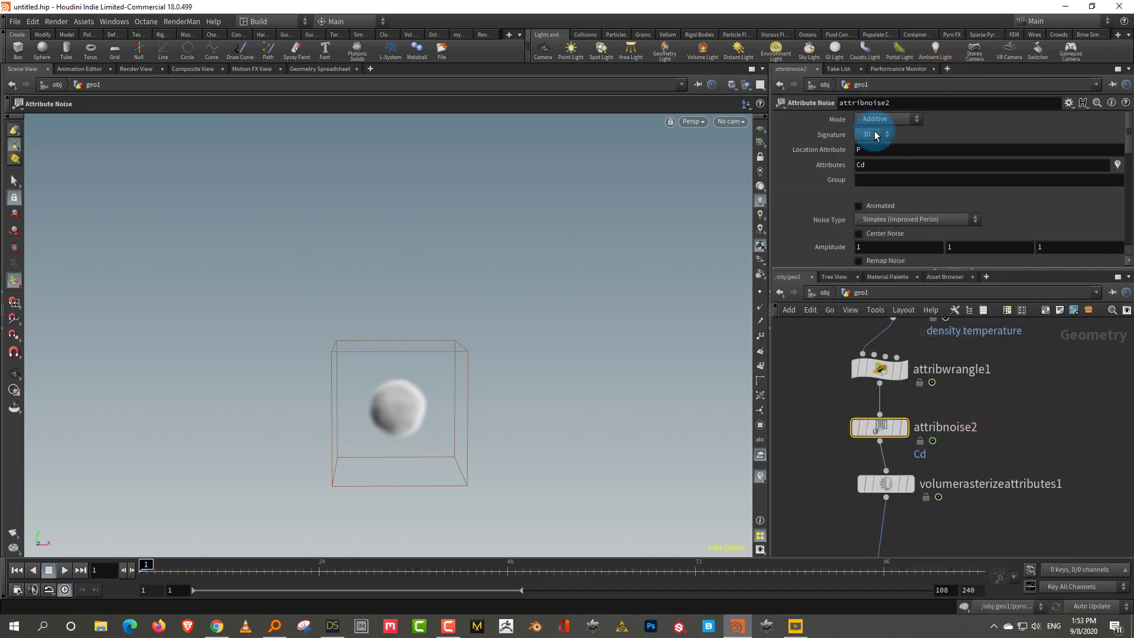
# Set the noise to 1D Signature, Multiplicative Mode, acting on the divergence attribute
pyautogui.click(864, 146)
pyautogui.click(886, 118)
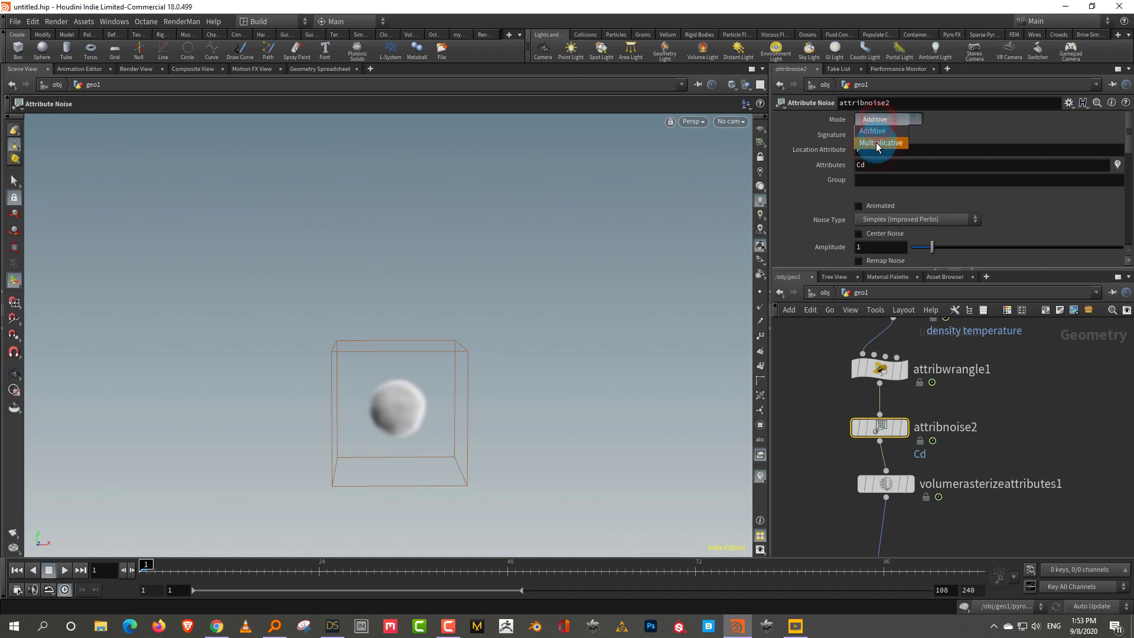
pyautogui.click(877, 144)
pyautogui.click(874, 166)
pyautogui.write('dive')
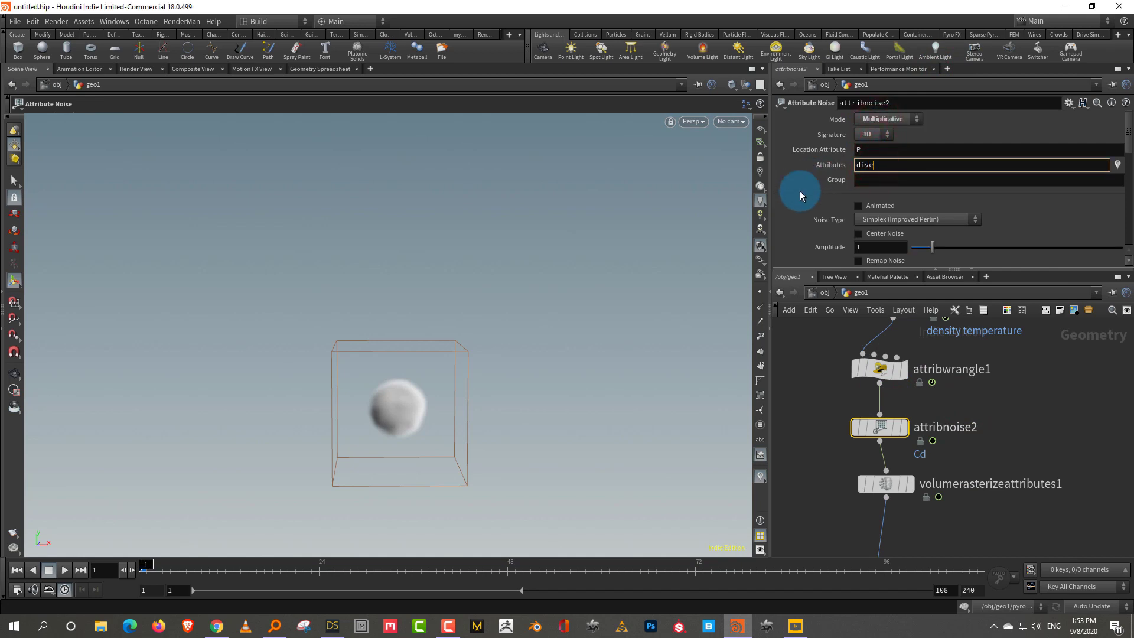
pyautogui.write('rgence')
pyautogui.press('Return')
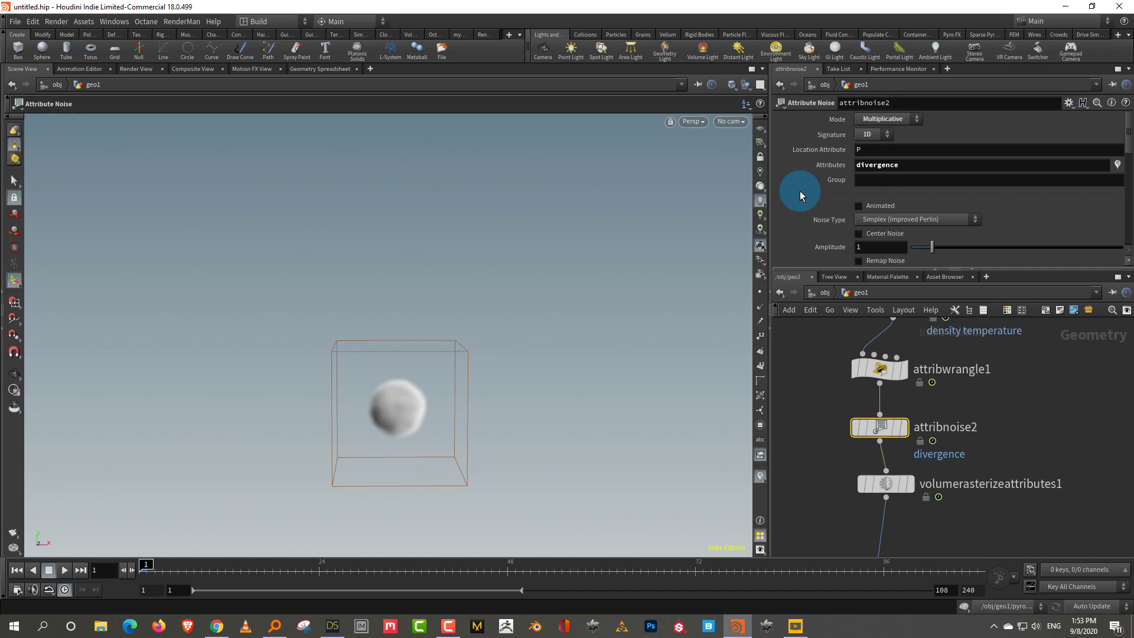
# Compare with attribnoise1, set attribnoise2's Element Size to 2.49, and display the rasterized output
pyautogui.moveTo(897, 282); pyautogui.dragTo(907, 344)
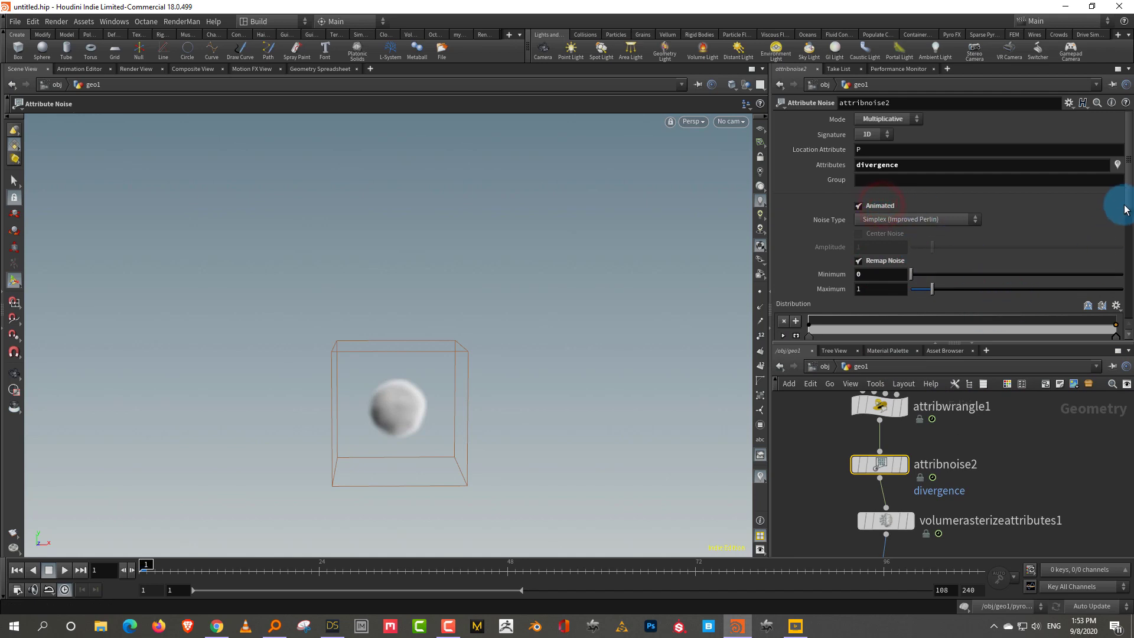
pyautogui.scroll(-3, 993, 319)
pyautogui.click(897, 467)
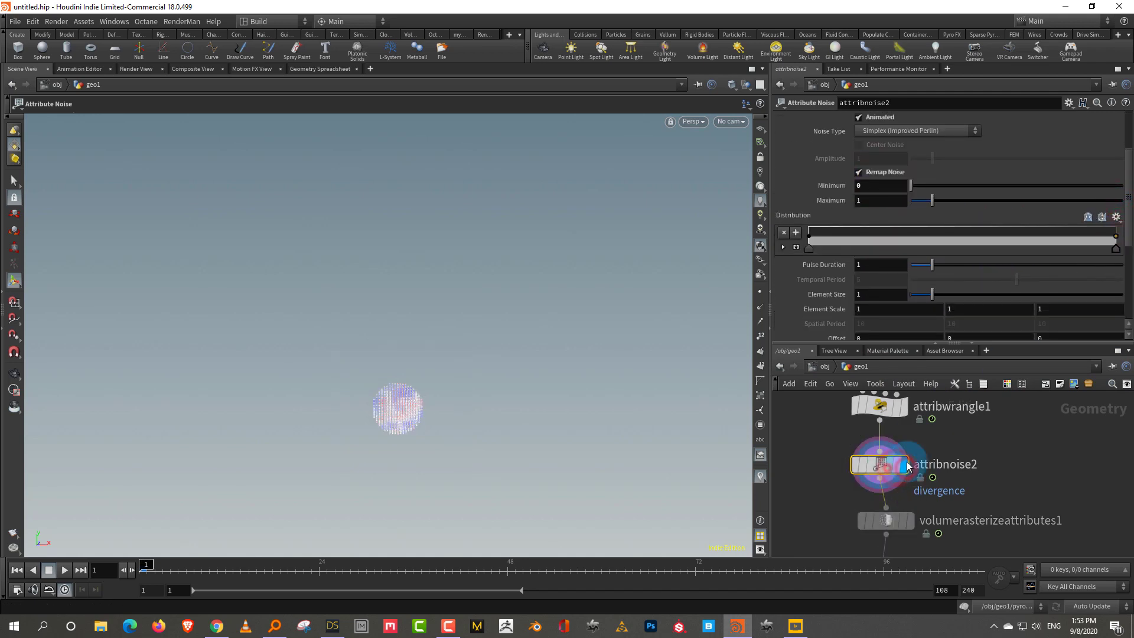
pyautogui.press('Up')
pyautogui.press('Up')
pyautogui.moveTo(1124, 181); pyautogui.dragTo(1116, 166)
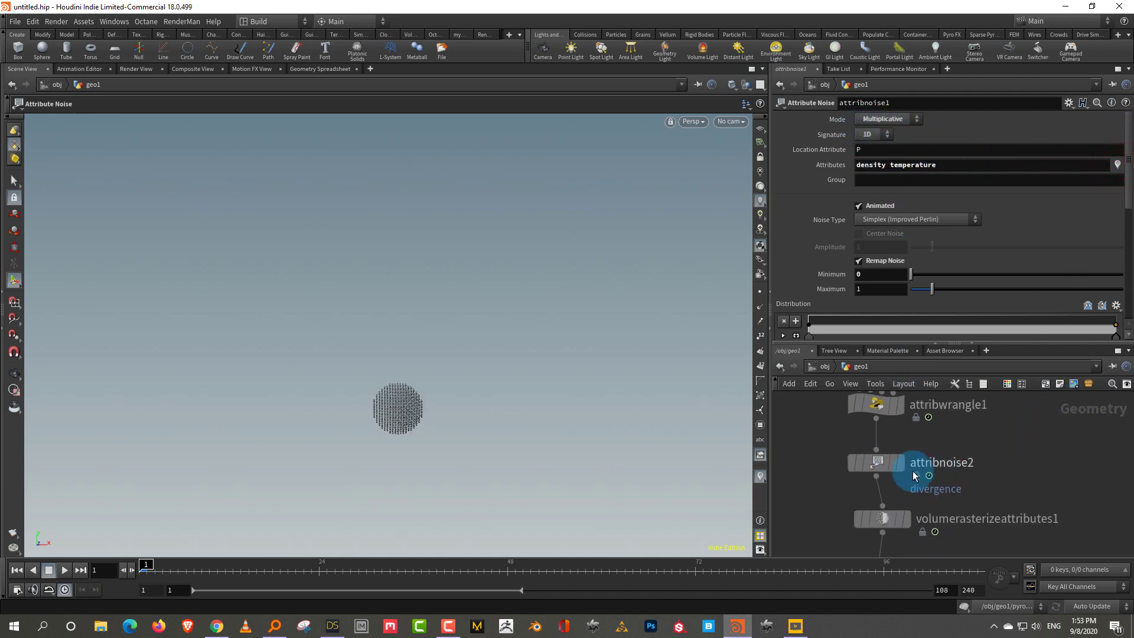
pyautogui.click(900, 464)
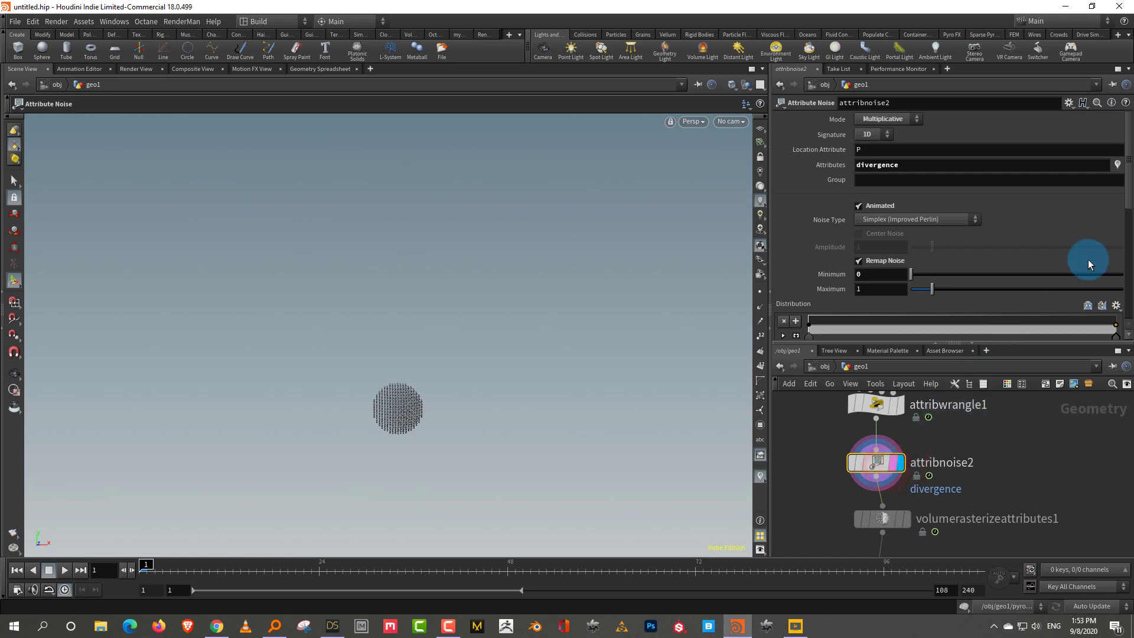
pyautogui.moveTo(1130, 169); pyautogui.dragTo(1122, 266)
pyautogui.moveTo(934, 171); pyautogui.dragTo(964, 173)
pyautogui.moveTo(148, 569)
pyautogui.mouseDown()
pyautogui.moveTo(306, 554)
pyautogui.moveTo(144, 565)
pyautogui.mouseUp()
pyautogui.moveTo(917, 343); pyautogui.dragTo(917, 288)
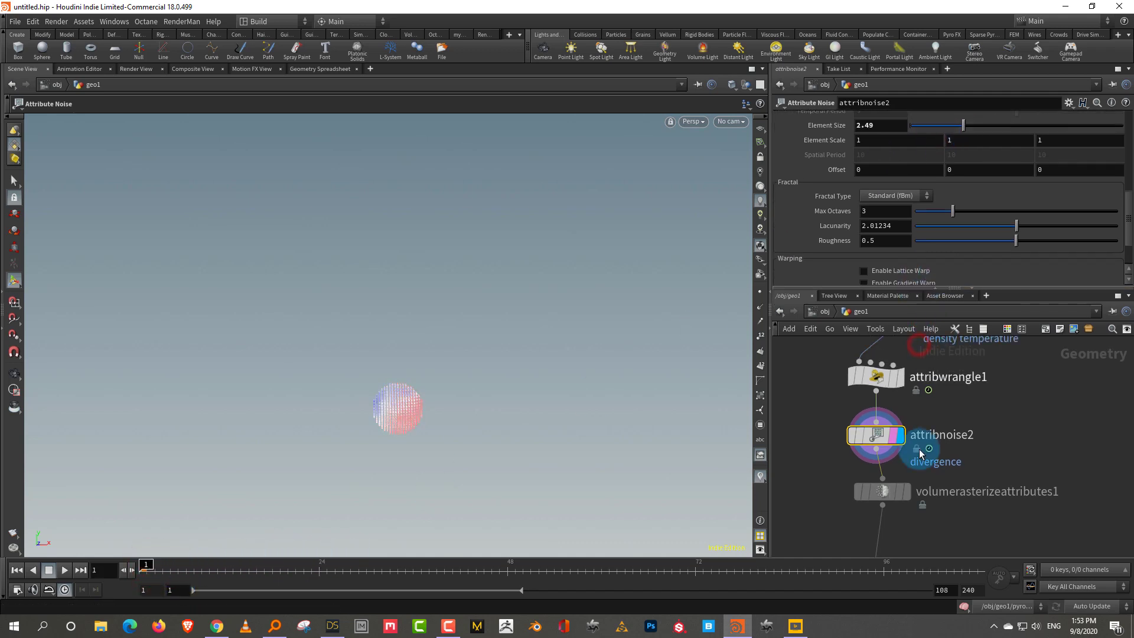
pyautogui.click(899, 496)
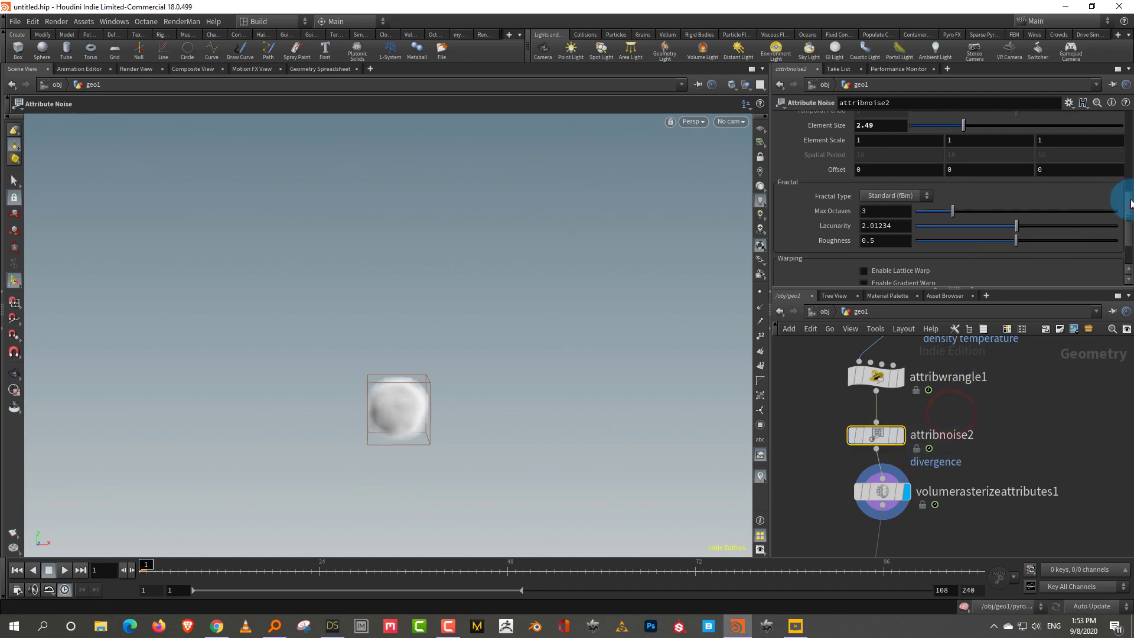
# Append divergence to volumerasterizeattributes1's Attributes alongside density and temperature
pyautogui.scroll(5, 1129, 204)
pyautogui.moveTo(899, 165); pyautogui.dragTo(861, 165)
pyautogui.hotkey('ctrl', 'c')
pyautogui.moveTo(925, 451); pyautogui.dragTo(945, 424, button='middle')
pyautogui.press('Down')
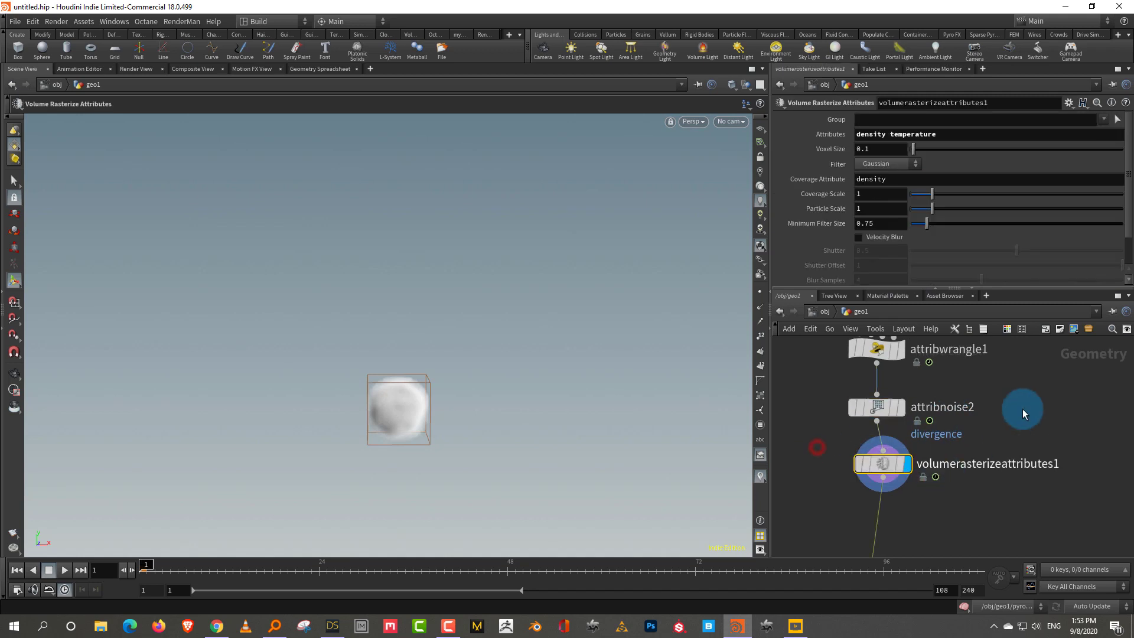
pyautogui.hotkey('ctrl', 'v')
# Check the rasterize node's info to confirm a third divergence VDB volume
pyautogui.keyDown('alt'); pyautogui.moveTo(425, 385); pyautogui.dragTo(381, 414); pyautogui.keyUp('alt')
pyautogui.moveTo(998, 392); pyautogui.dragTo(1018, 317, button='middle')
pyautogui.click(862, 390)
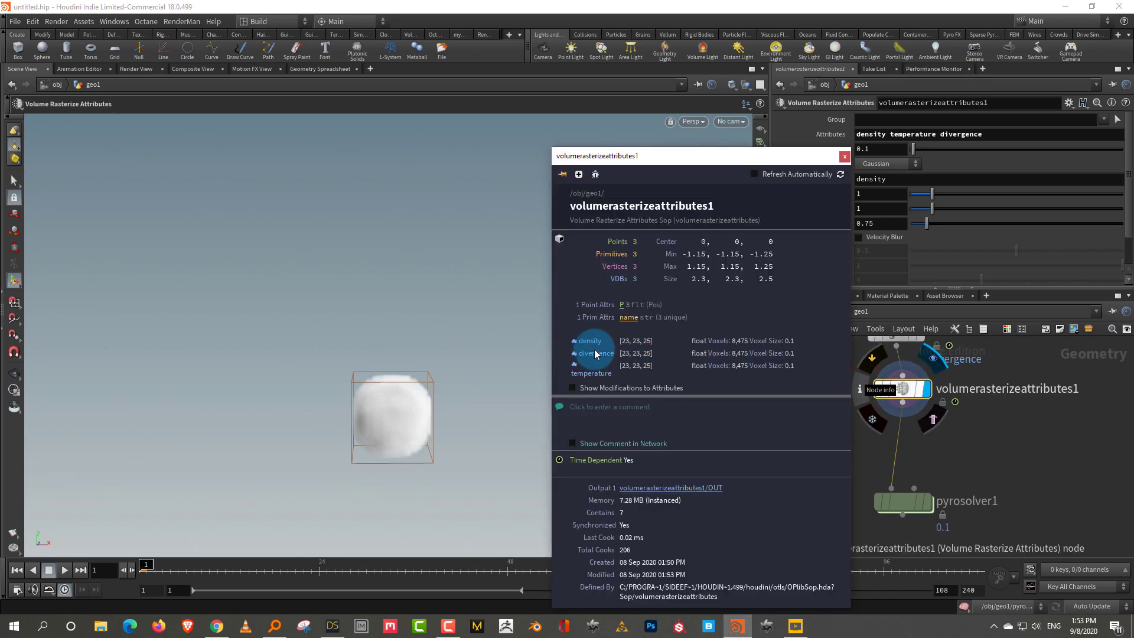
pyautogui.click(1005, 482)
# Remove the burn-to-flame and Vector vel sourcing operations from pyrosolver1
pyautogui.click(925, 509)
pyautogui.moveTo(984, 471); pyautogui.dragTo(894, 532)
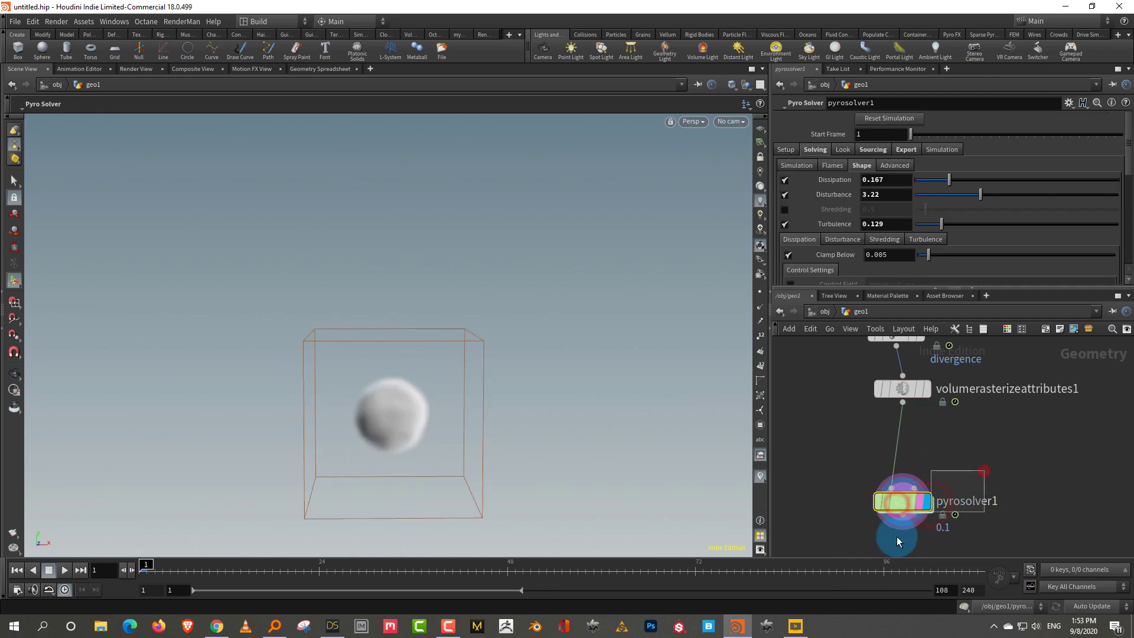
pyautogui.moveTo(911, 290); pyautogui.dragTo(910, 333)
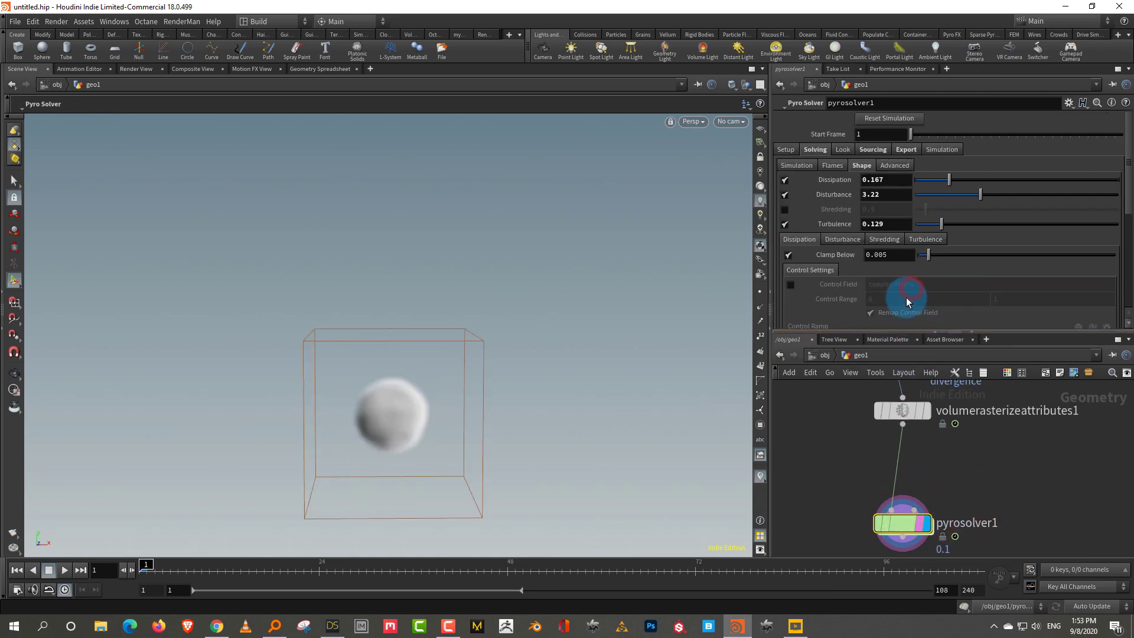
pyautogui.click(875, 149)
pyautogui.moveTo(1129, 197); pyautogui.dragTo(1129, 204)
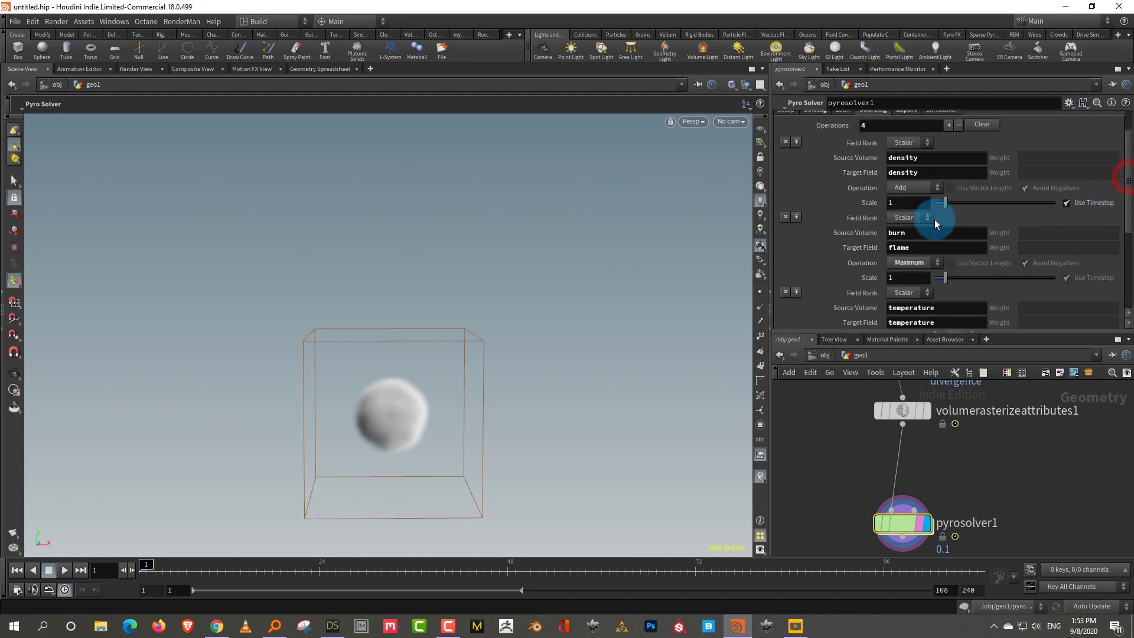
pyautogui.click(785, 217)
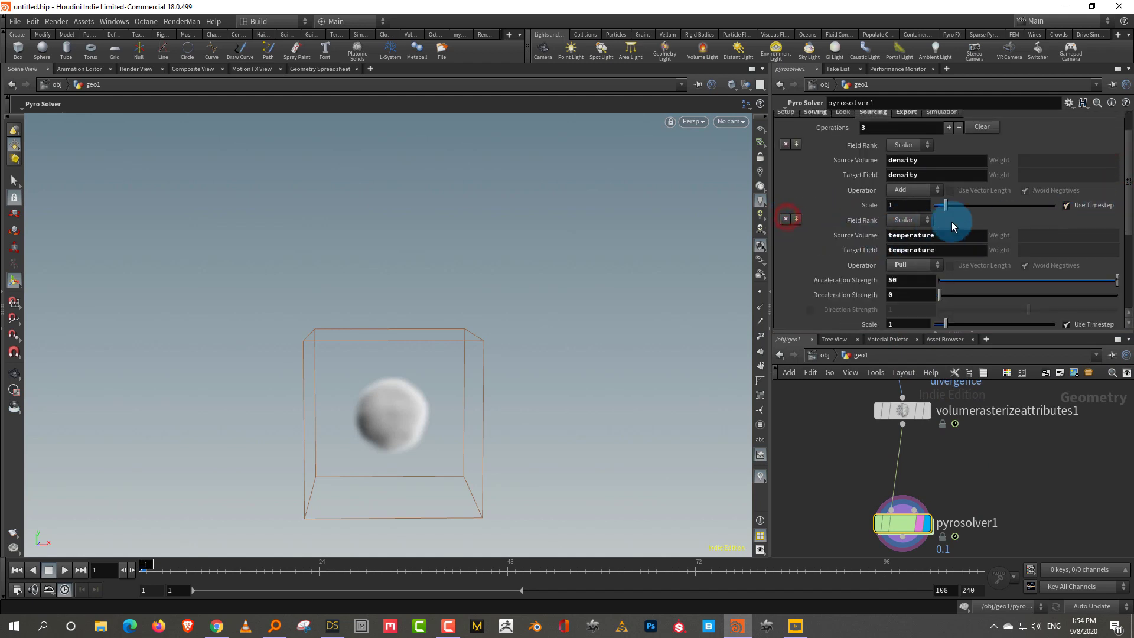
pyautogui.scroll(-5, 1117, 244)
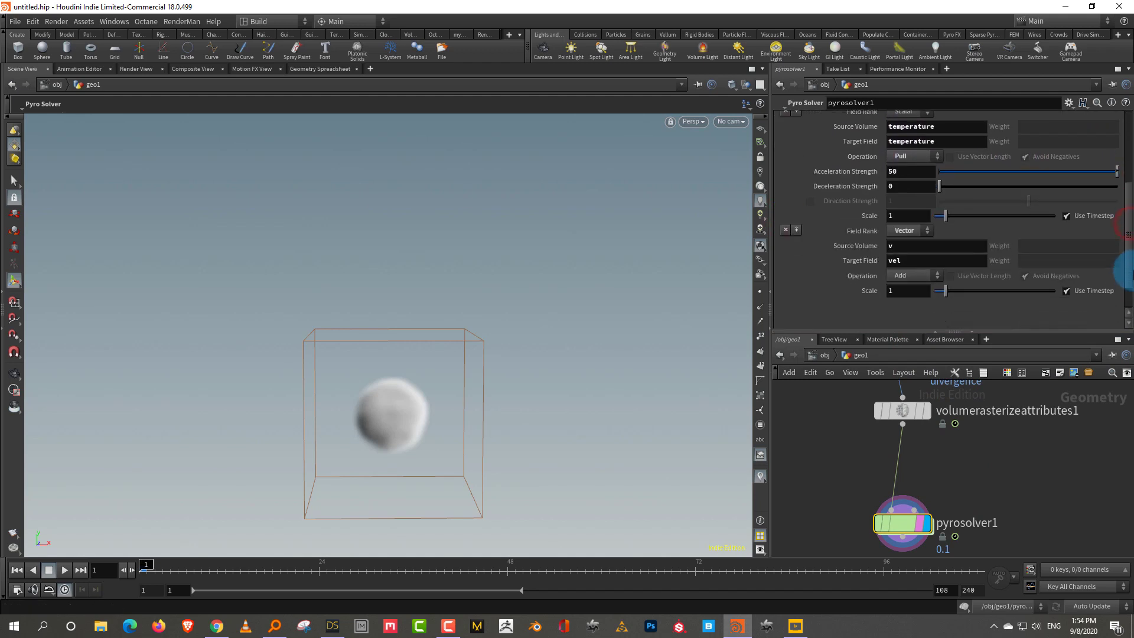
pyautogui.click(785, 230)
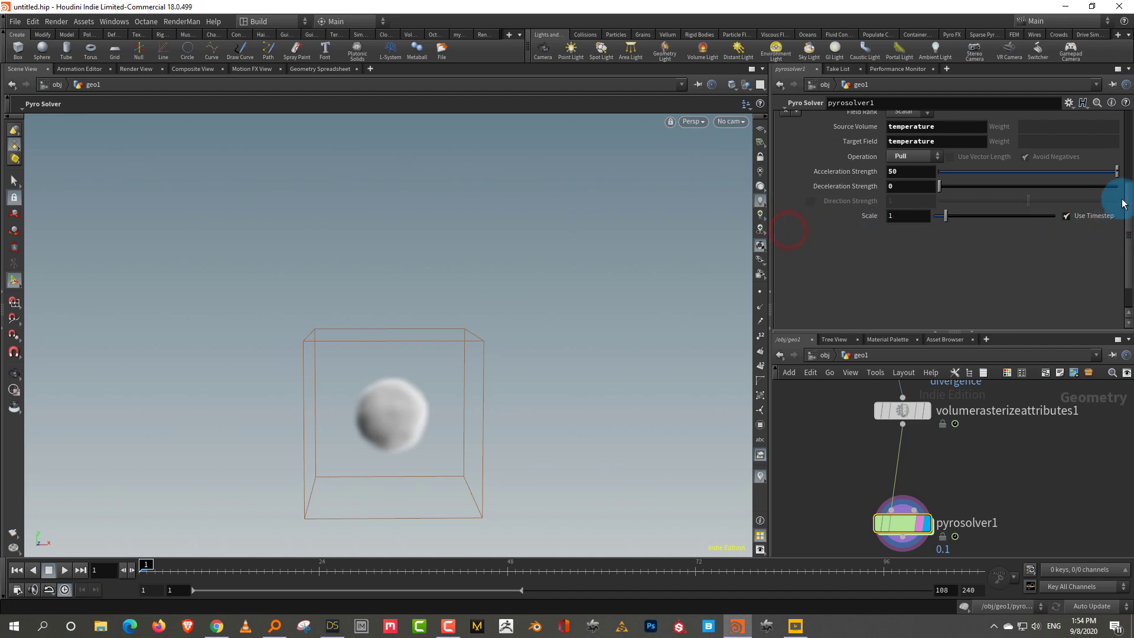
pyautogui.moveTo(1124, 208); pyautogui.dragTo(959, 190)
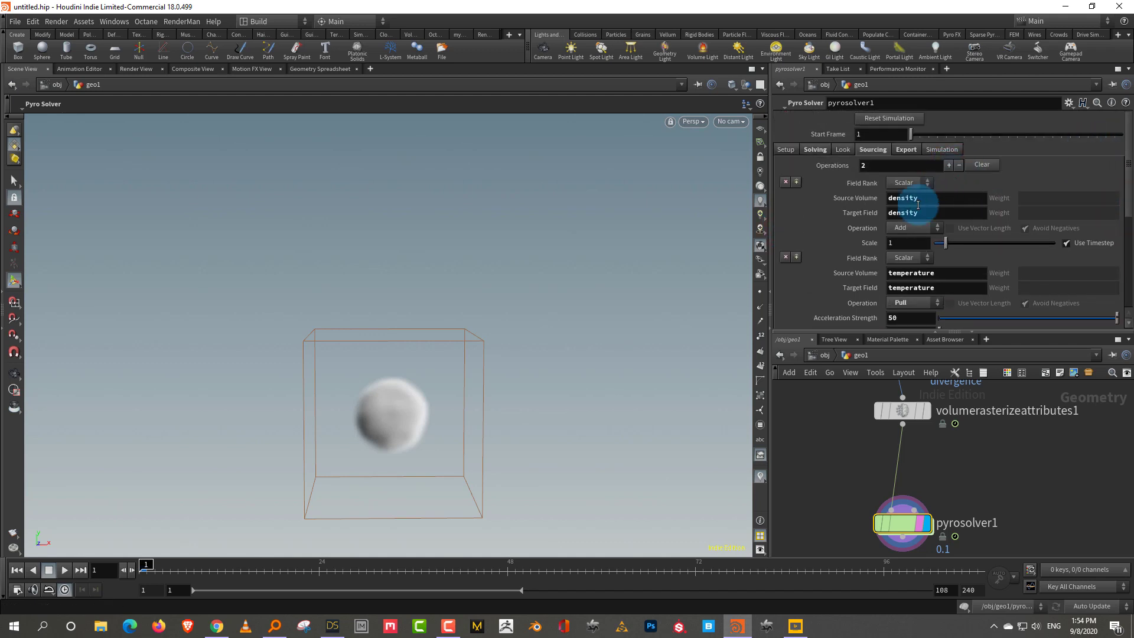
# Add a sourcing operation with divergence as both Source Volume and Target Field
pyautogui.click(949, 171)
pyautogui.moveTo(1124, 197); pyautogui.dragTo(1128, 295)
pyautogui.click(921, 220)
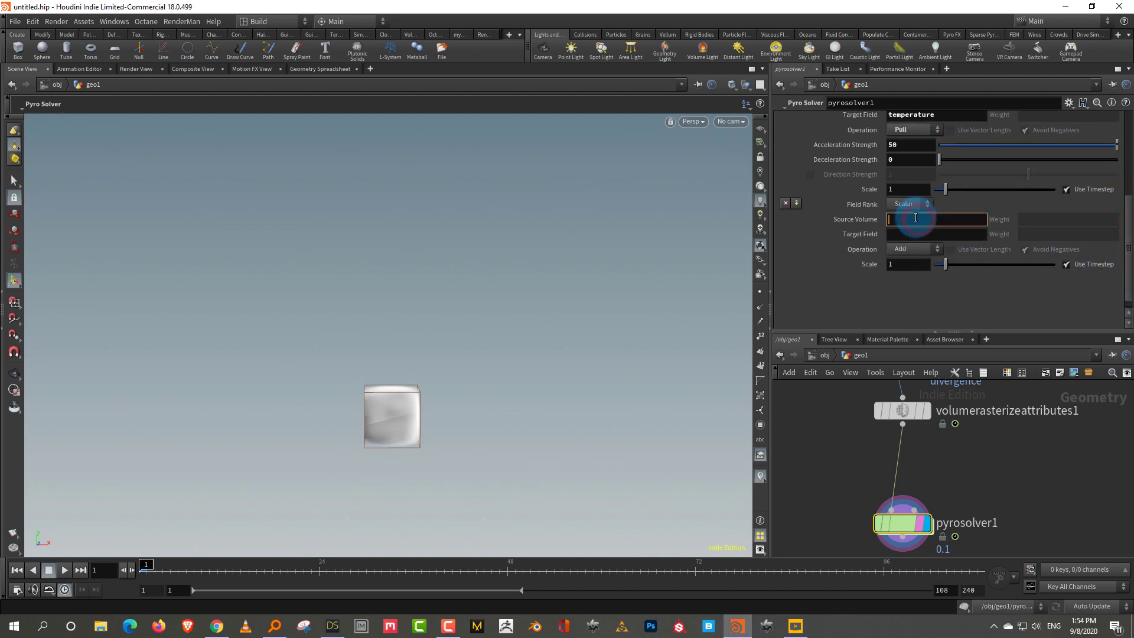
pyautogui.write('divergence')
pyautogui.click(928, 232)
pyautogui.press('Return')
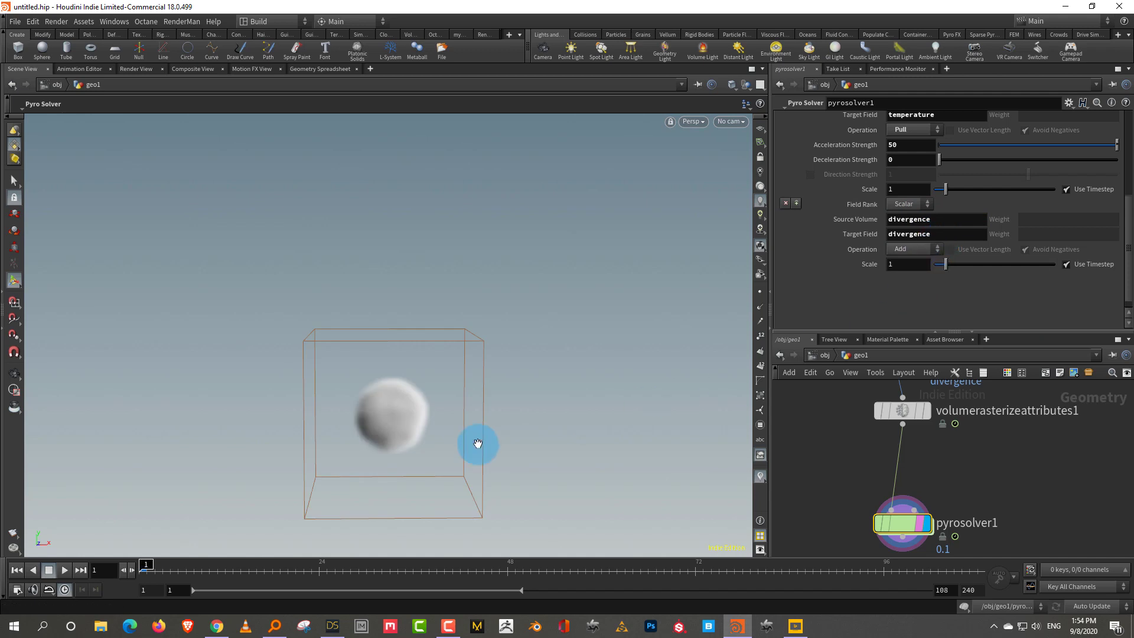
# Play the simulation to check the rising smoke plume, then return to frame 1
pyautogui.moveTo(454, 440)
pyautogui.mouseDown()
pyautogui.moveTo(455, 397)
pyautogui.moveTo(481, 426)
pyautogui.moveTo(436, 431)
pyautogui.mouseUp()
pyautogui.click(54, 574)
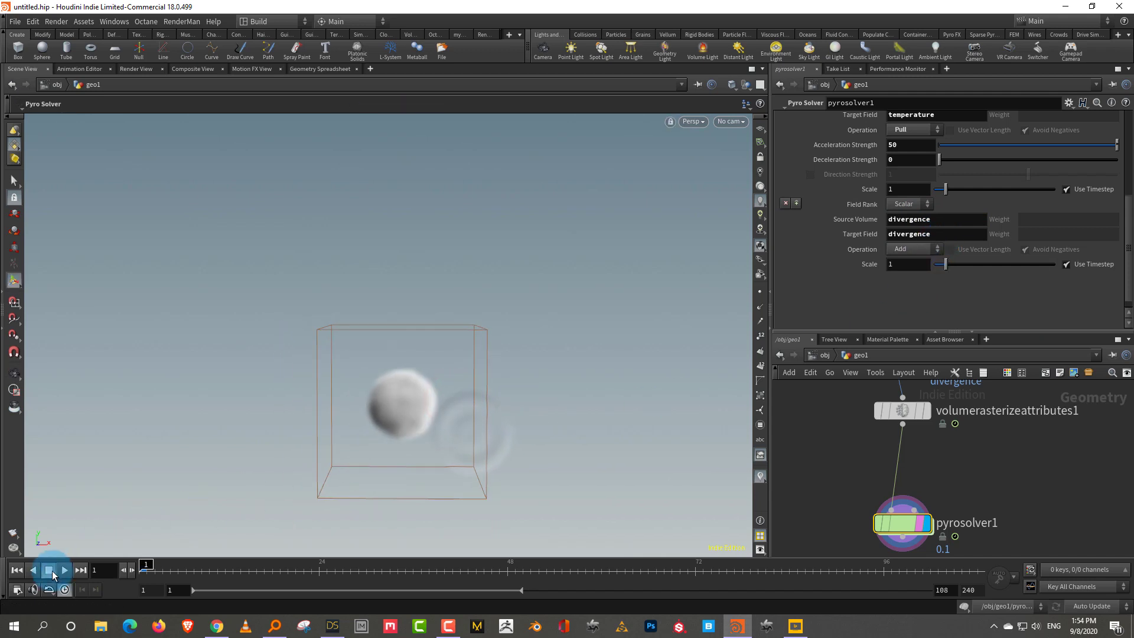
pyautogui.click(64, 570)
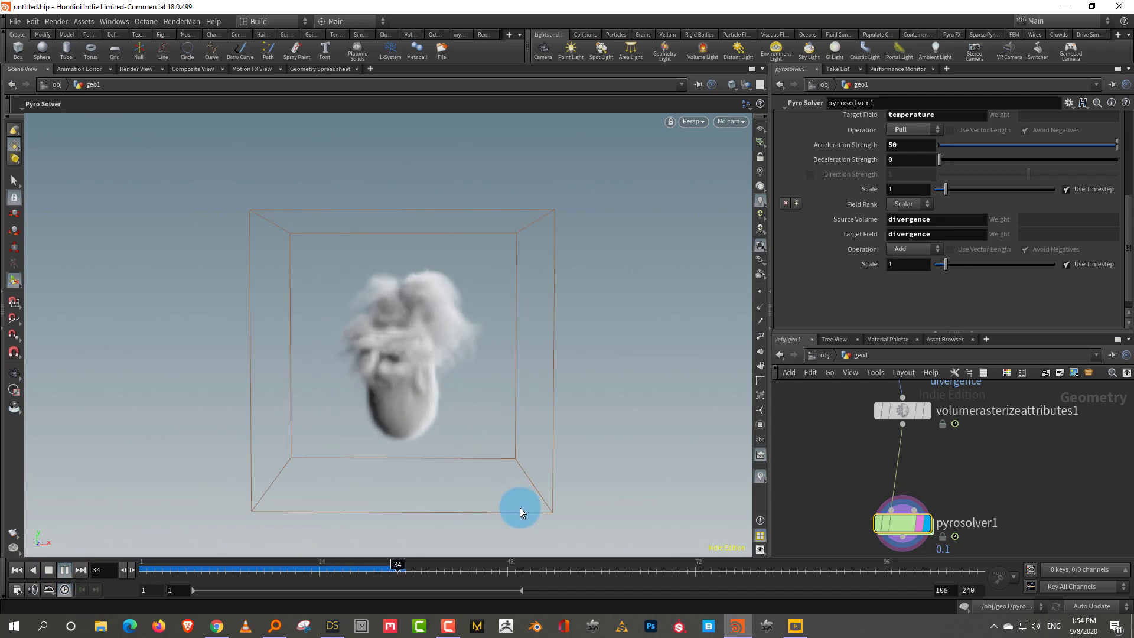
pyautogui.click(48, 569)
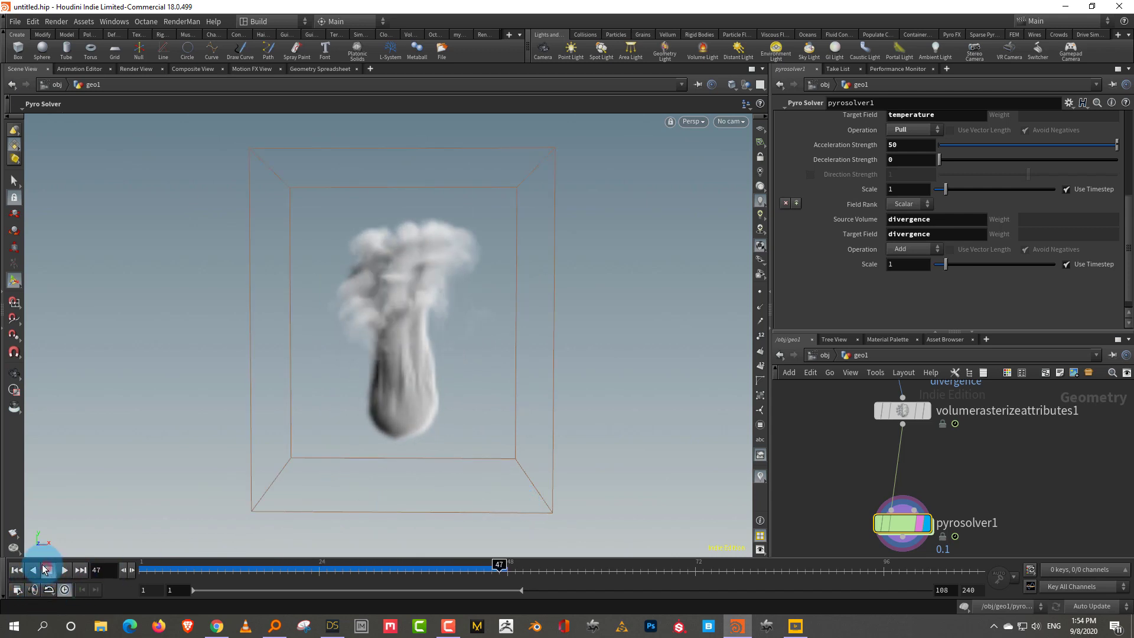
# Set attribnoise2's Remap Noise maximum to 5 and minimum to -3, previewing the sim each time
pyautogui.scroll(5, 927, 502)
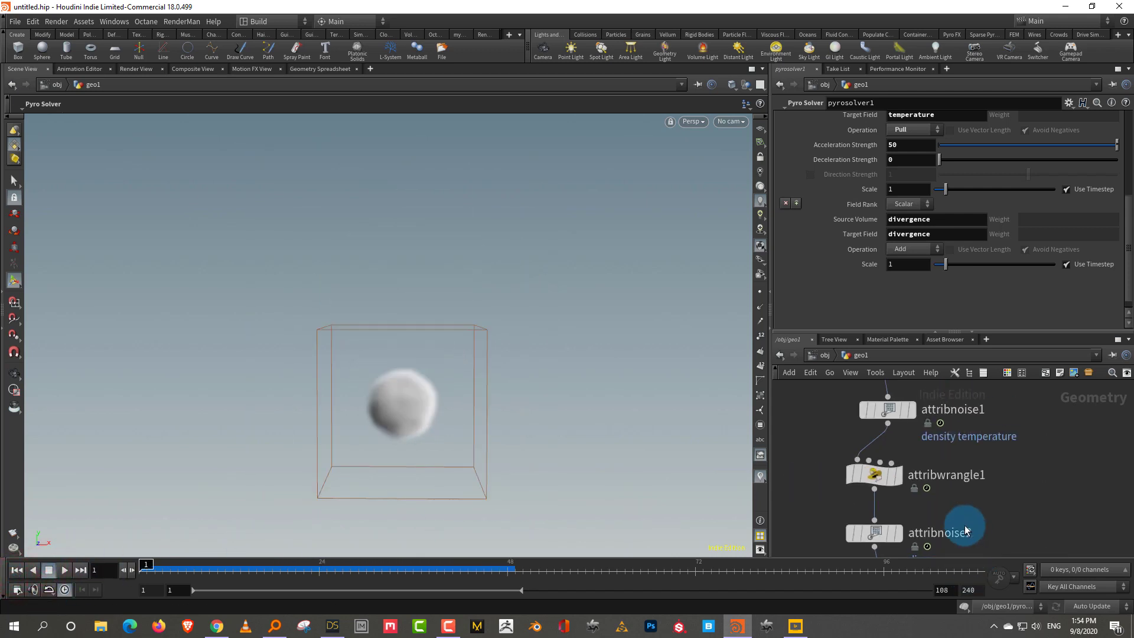
pyautogui.moveTo(979, 503); pyautogui.dragTo(846, 549)
pyautogui.moveTo(922, 330); pyautogui.dragTo(921, 360)
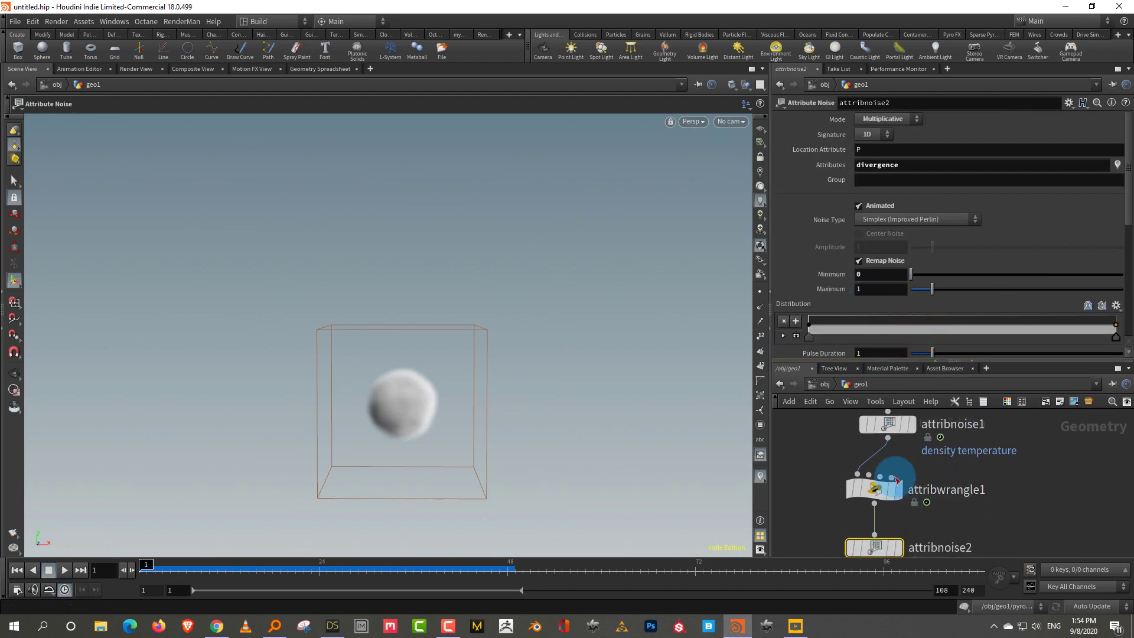
pyautogui.click(874, 288)
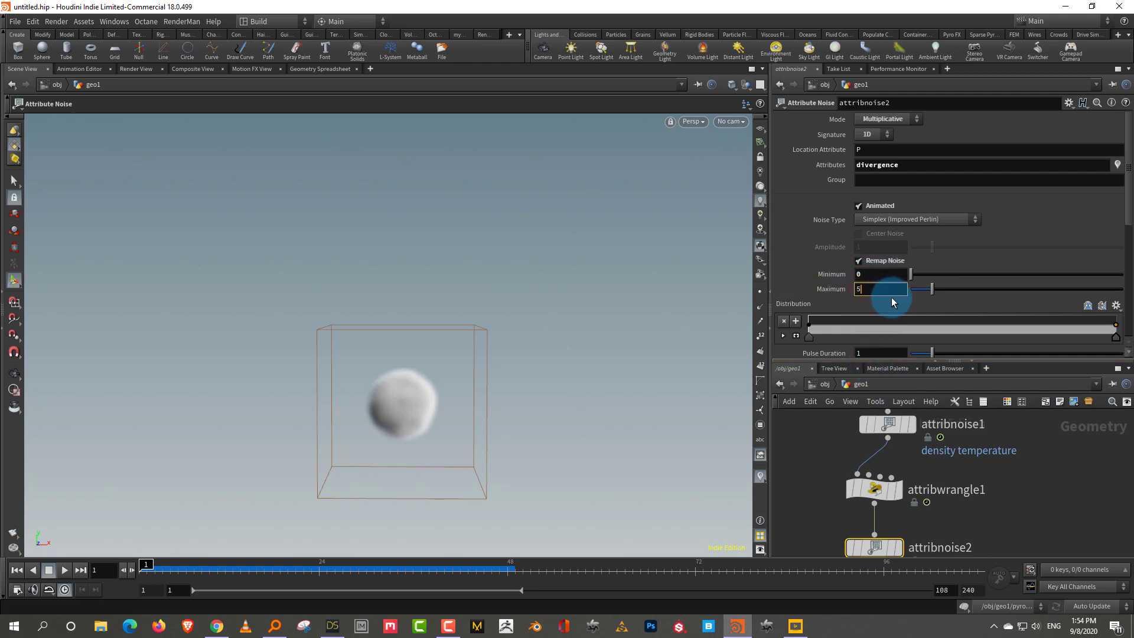
pyautogui.press('Return')
pyautogui.scroll(-3, 1012, 467)
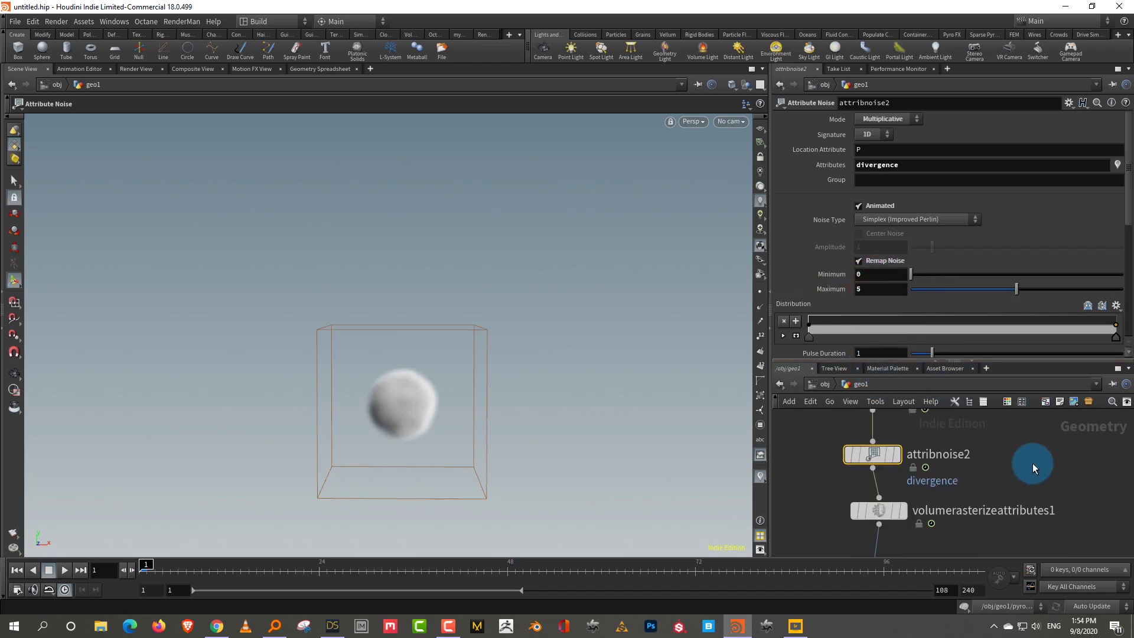
pyautogui.click(64, 571)
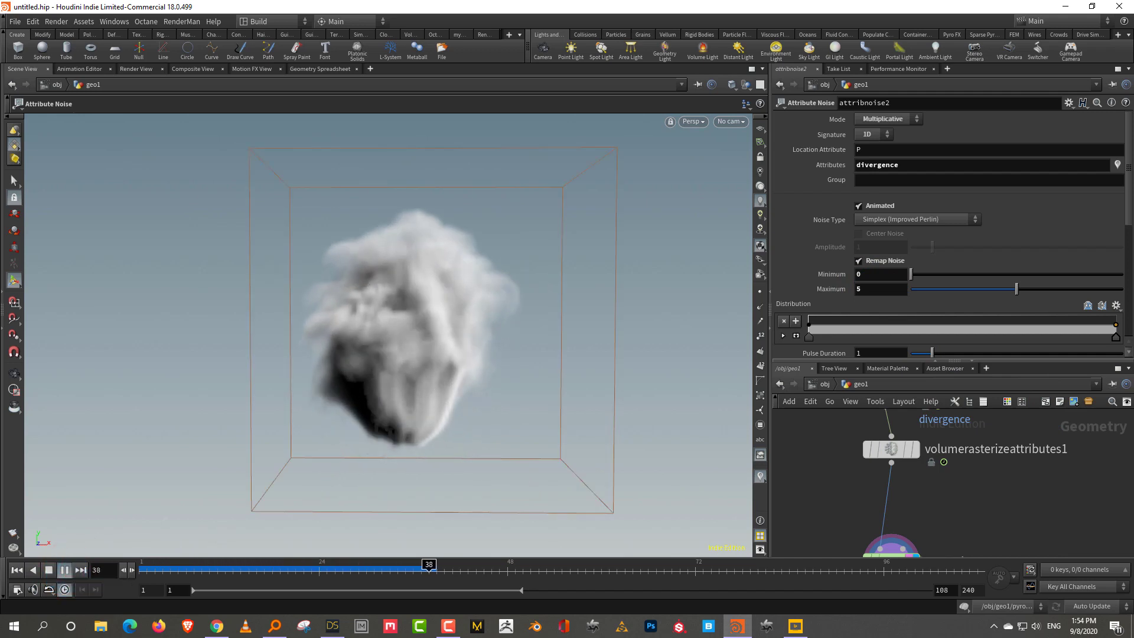
pyautogui.click(14, 569)
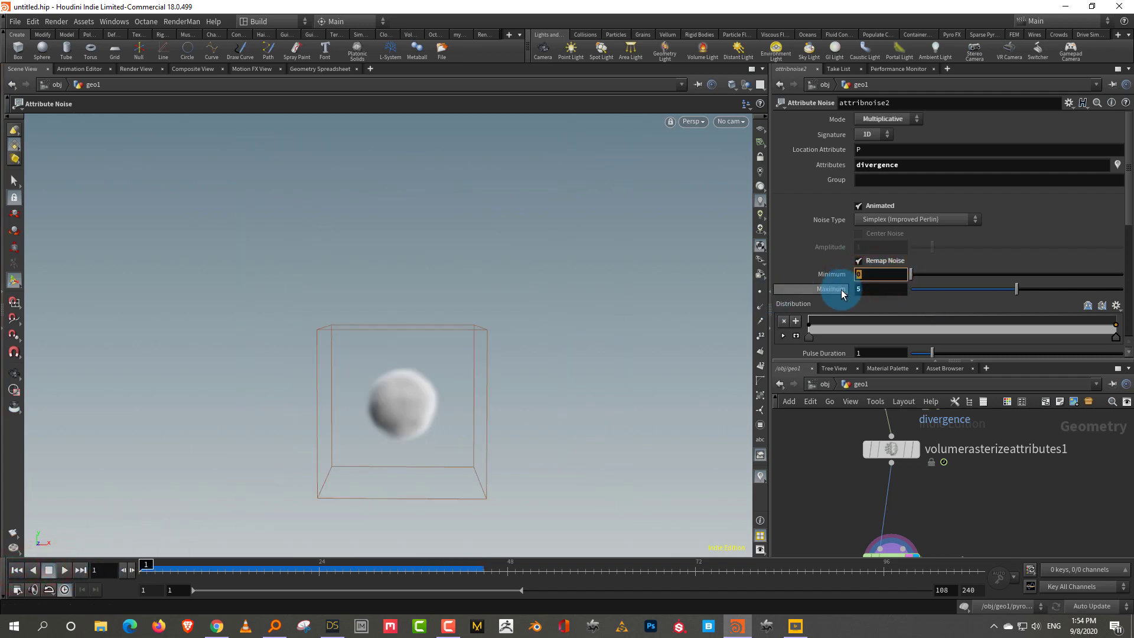
pyautogui.write('-3')
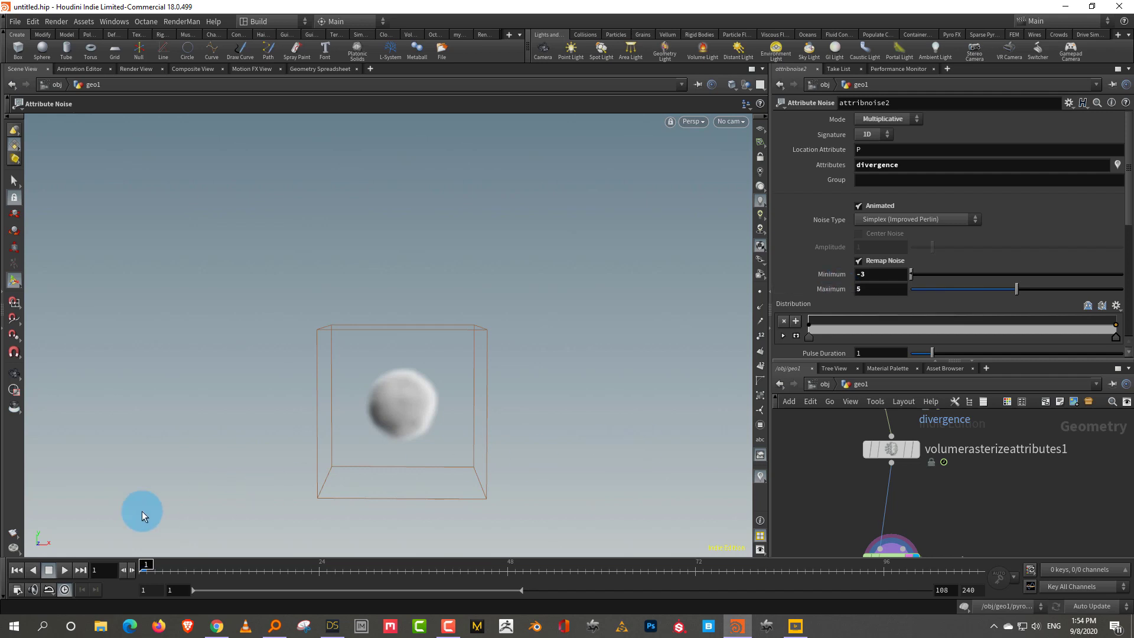
pyautogui.click(65, 571)
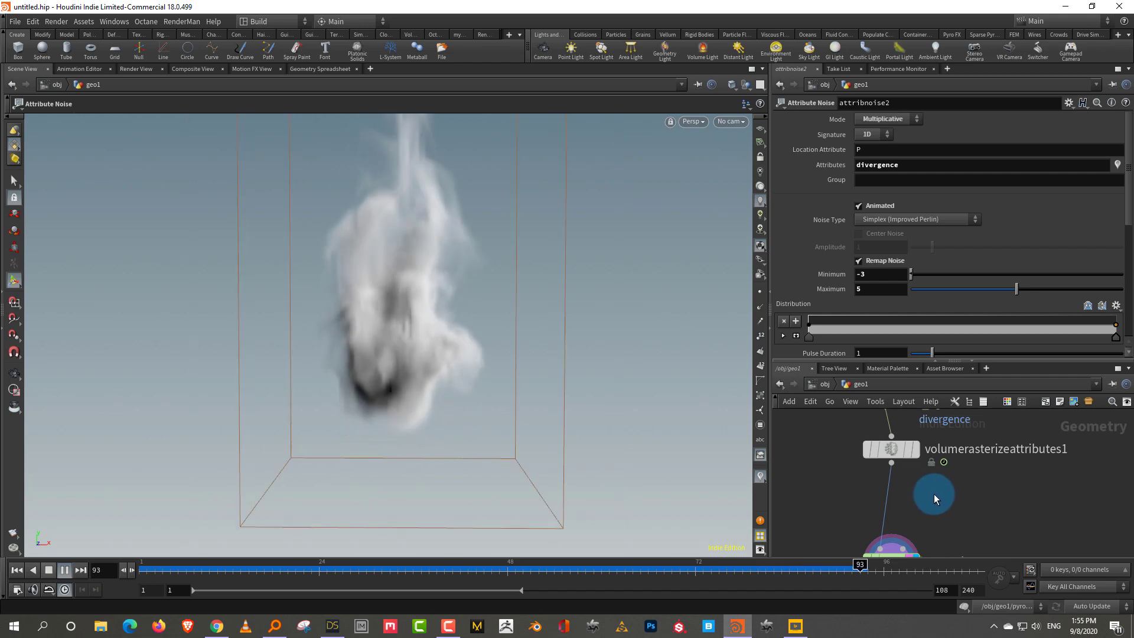
# Select pyrosolver1 and play and scrub the sim to inspect the smoke at frame 42
pyautogui.moveTo(853, 488); pyautogui.dragTo(864, 376, button='middle')
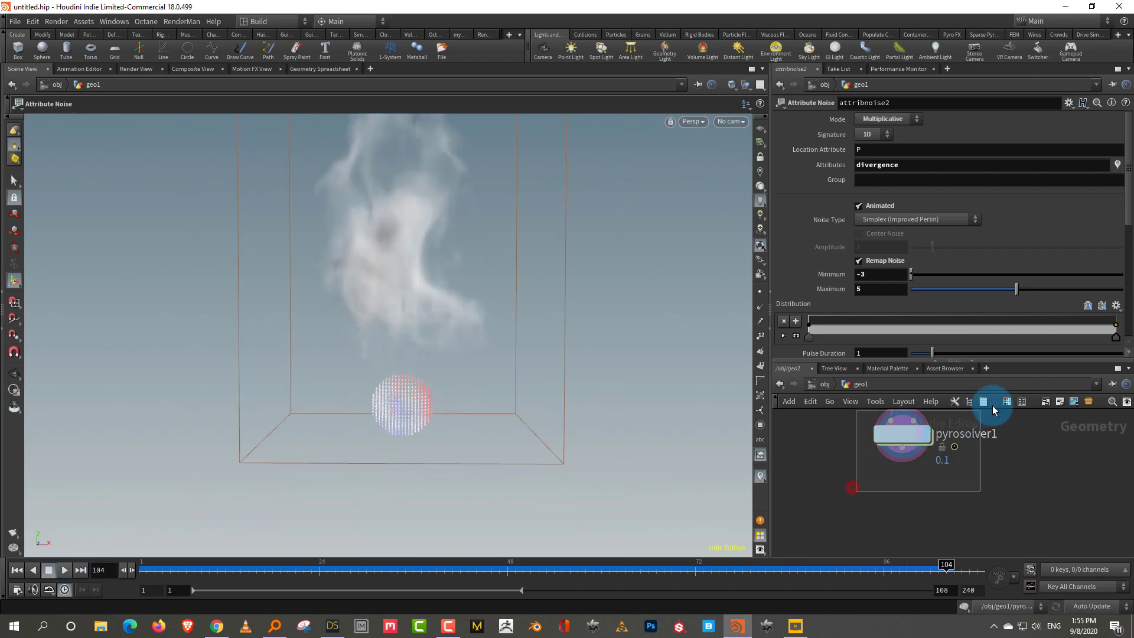
pyautogui.click(902, 434)
pyautogui.moveTo(477, 568); pyautogui.dragTo(122, 559)
pyautogui.moveTo(1023, 426); pyautogui.dragTo(1000, 454, button='middle')
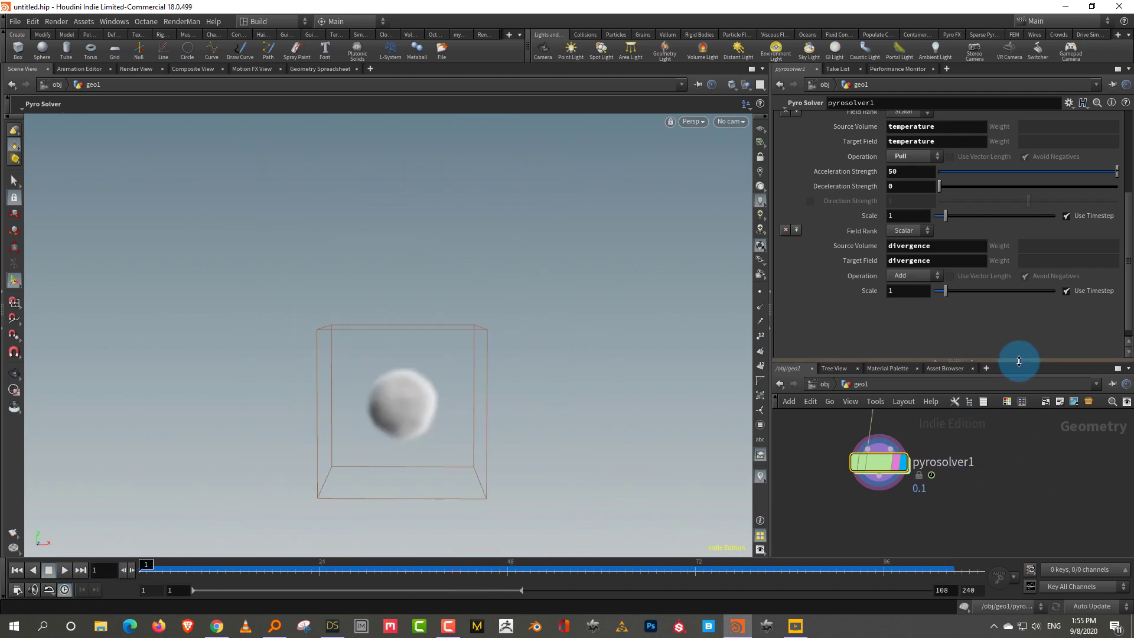
pyautogui.moveTo(1020, 362); pyautogui.dragTo(1034, 299)
pyautogui.moveTo(1002, 409); pyautogui.dragTo(998, 491, button='middle')
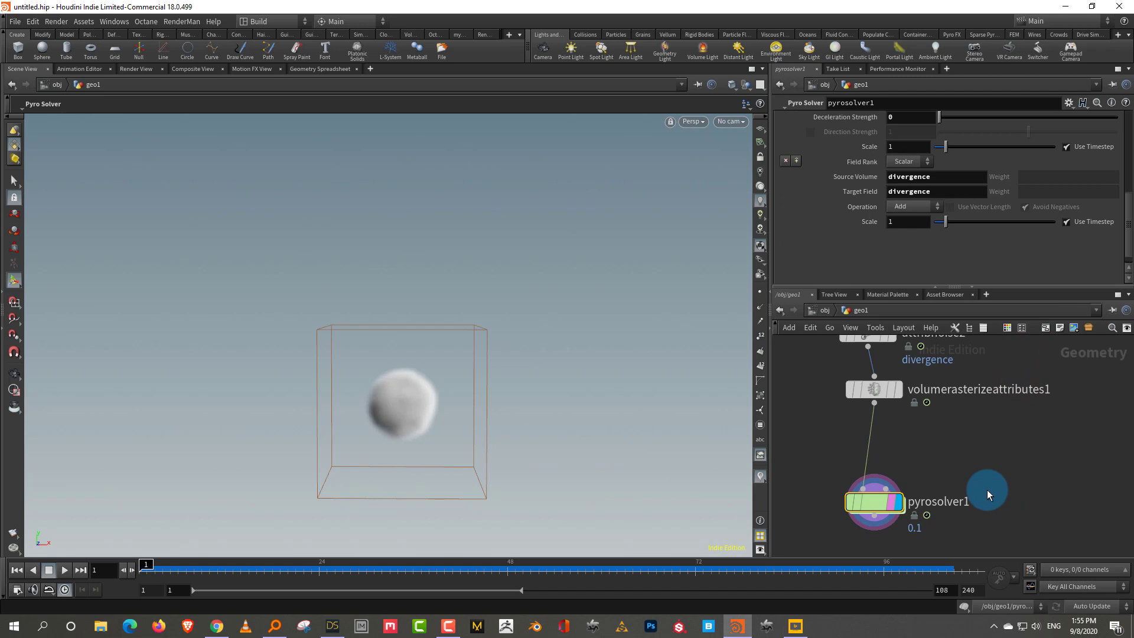
pyautogui.scroll(-3, 1023, 499)
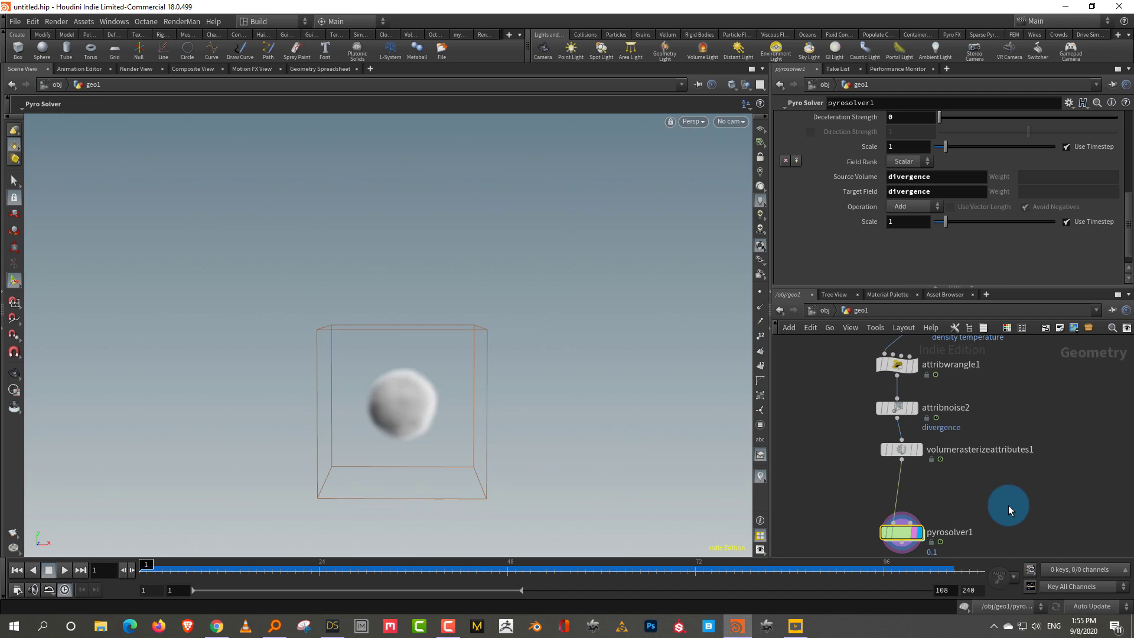
pyautogui.moveTo(155, 563)
pyautogui.mouseDown()
pyautogui.moveTo(615, 564)
pyautogui.moveTo(227, 582)
pyautogui.moveTo(159, 563)
pyautogui.mouseUp()
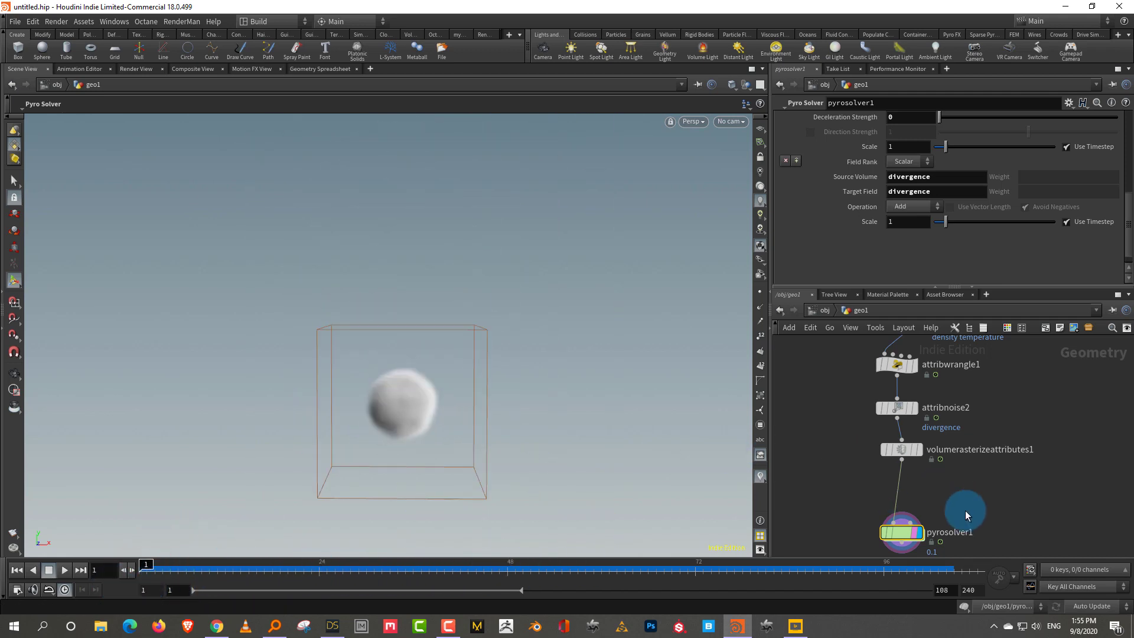
pyautogui.scroll(1, 964, 516)
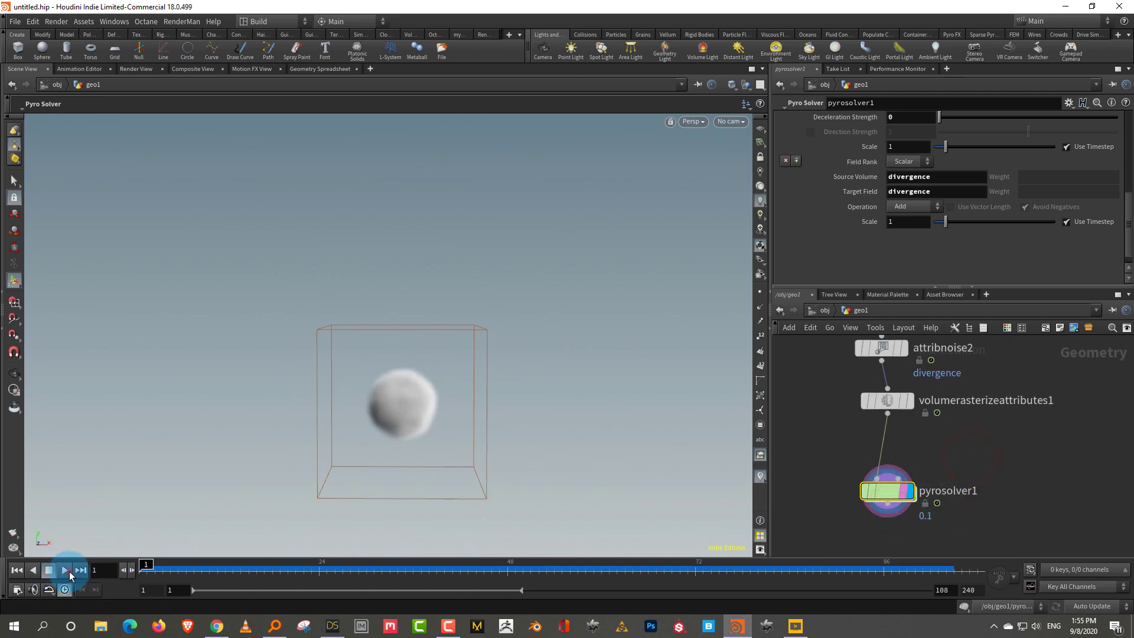
pyautogui.click(68, 570)
pyautogui.click(49, 570)
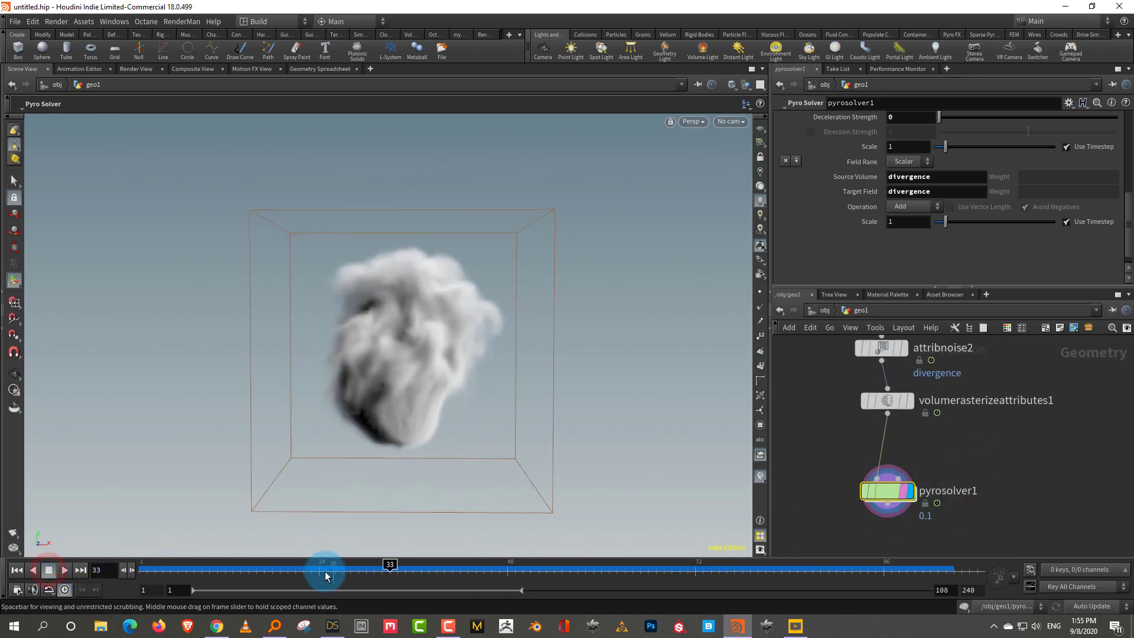
pyautogui.moveTo(324, 573); pyautogui.dragTo(458, 573)
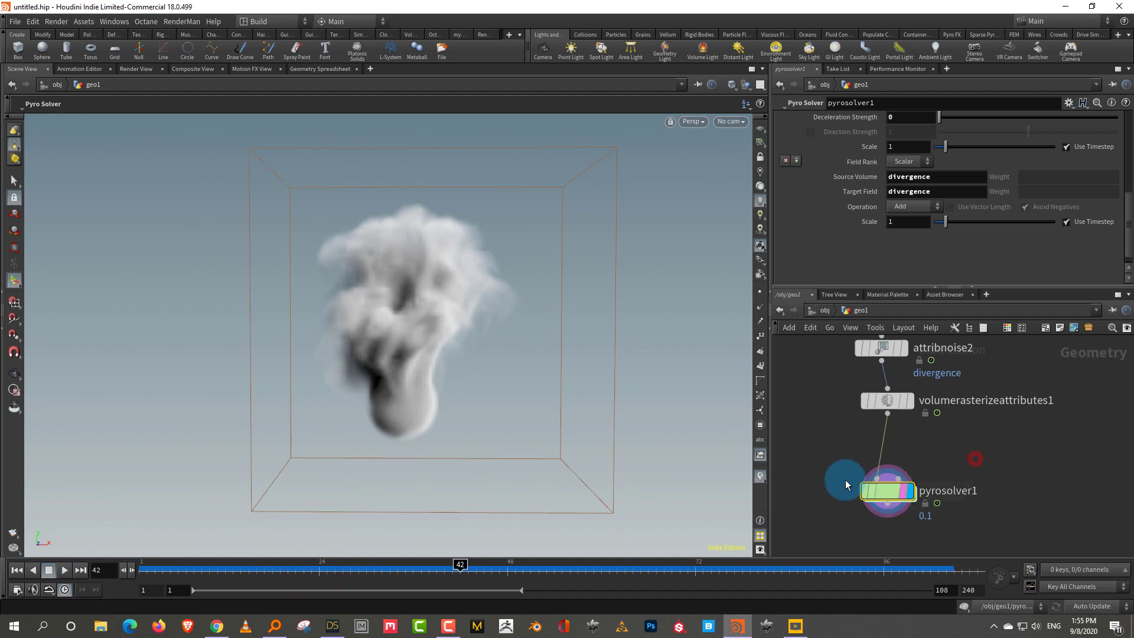
# Check the solver's Shape settings, then paste a copy of pyrosolver1 into the network
pyautogui.moveTo(918, 287); pyautogui.dragTo(922, 407)
pyautogui.scroll(5, 1121, 253)
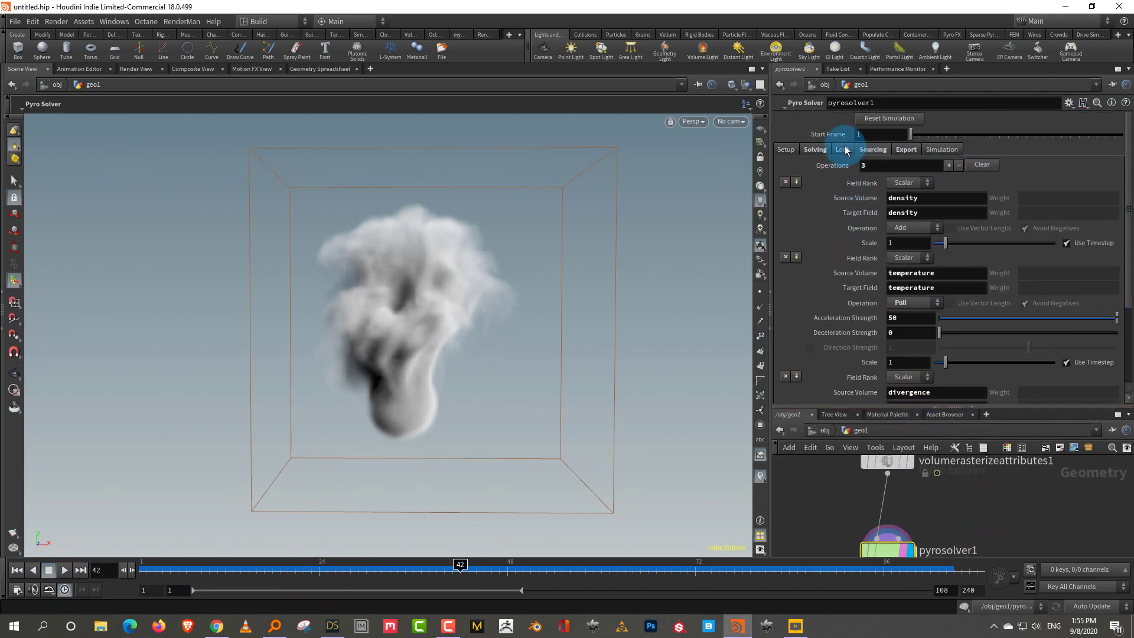
pyautogui.click(827, 149)
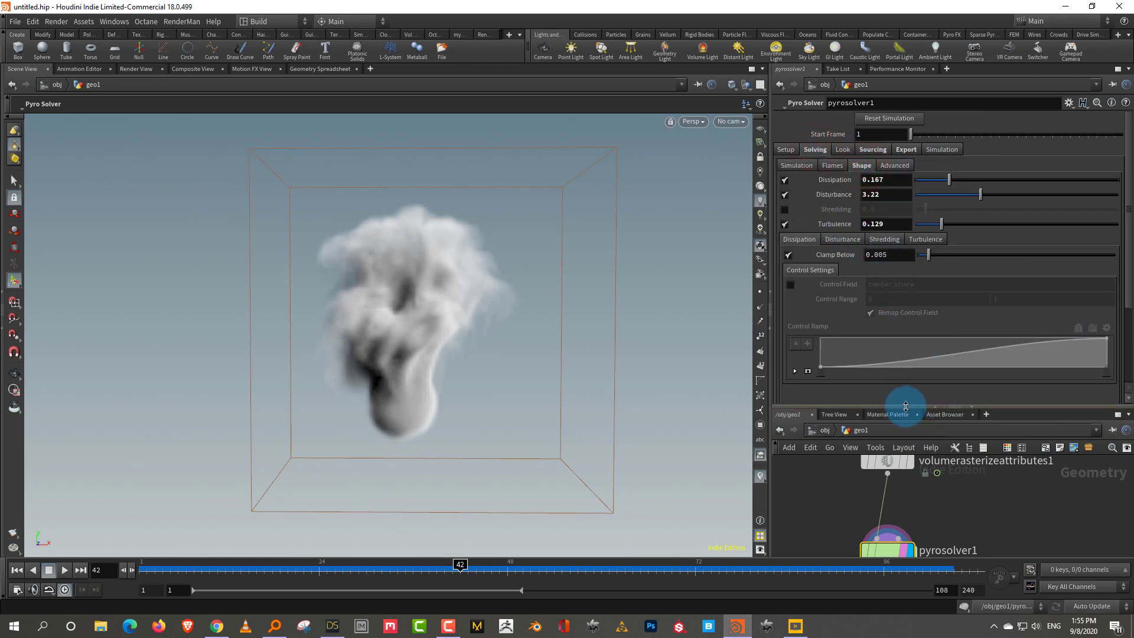
pyautogui.moveTo(906, 406); pyautogui.dragTo(925, 275)
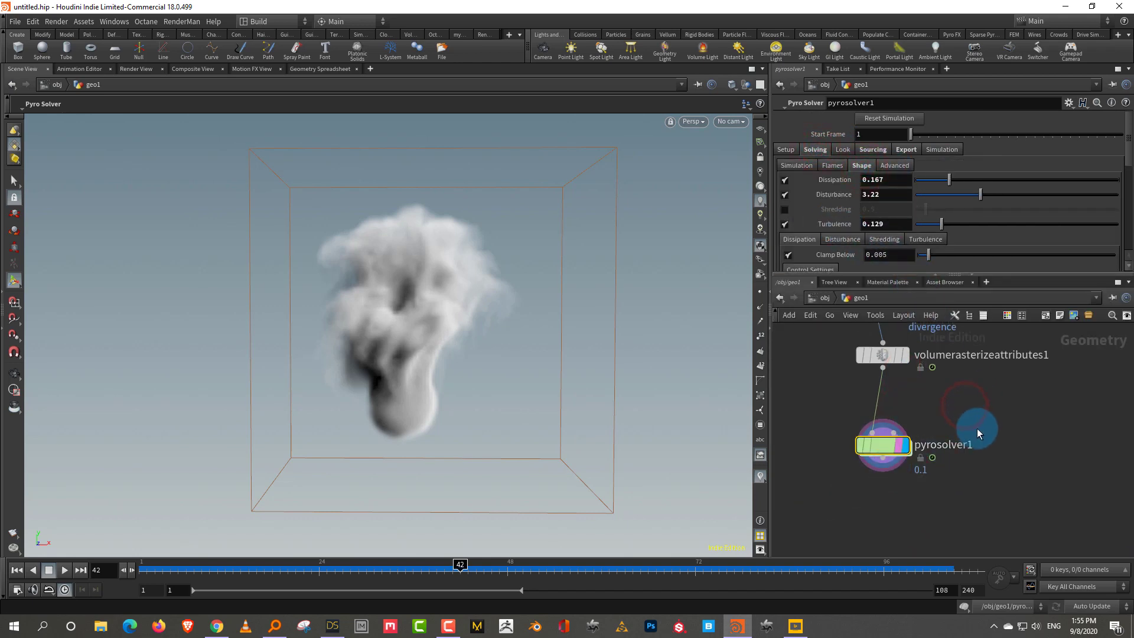
pyautogui.hotkey('ctrl', 'v')
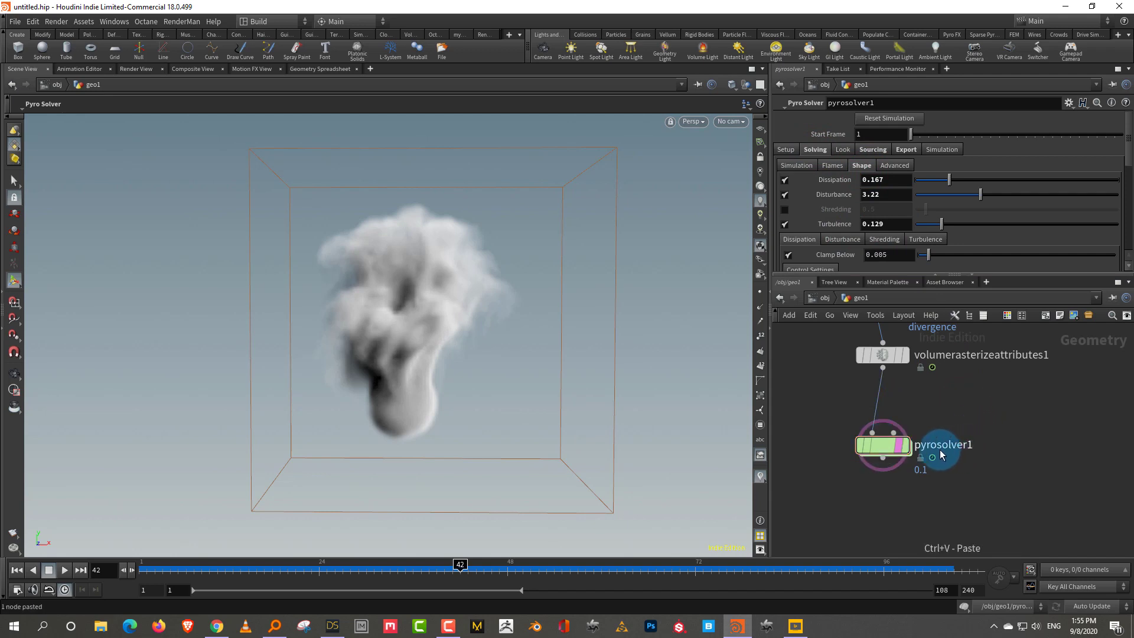
# Add a Transform under pyrosolver2 and move its smoke to X 6.48
pyautogui.click(151, 568)
pyautogui.click(861, 450)
pyautogui.press('Tab')
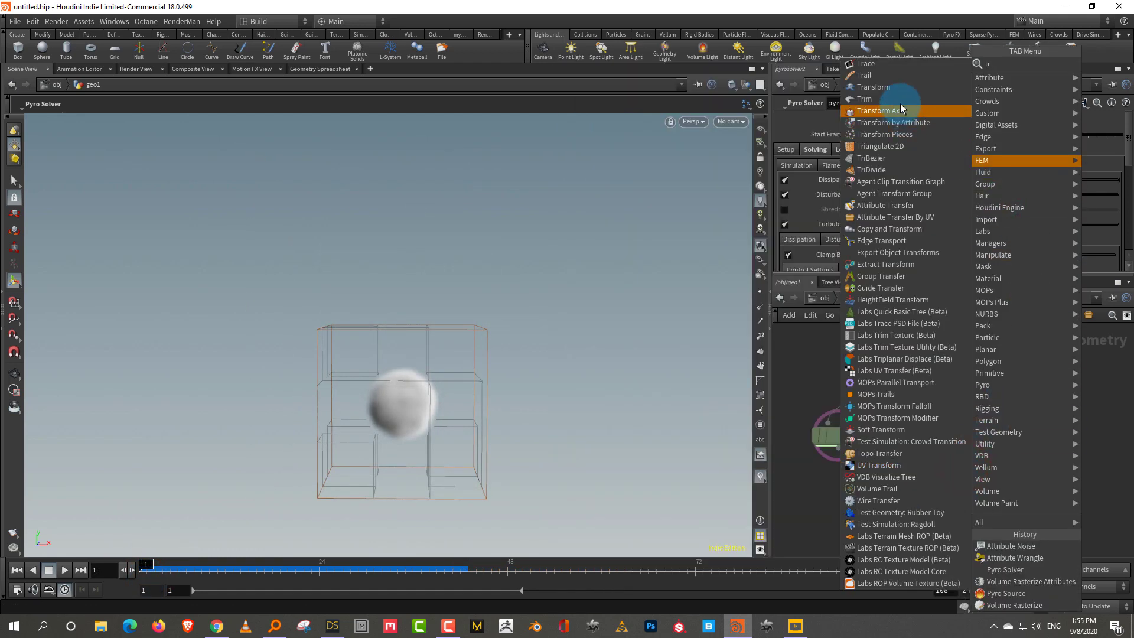
pyautogui.click(951, 303)
pyautogui.click(978, 525)
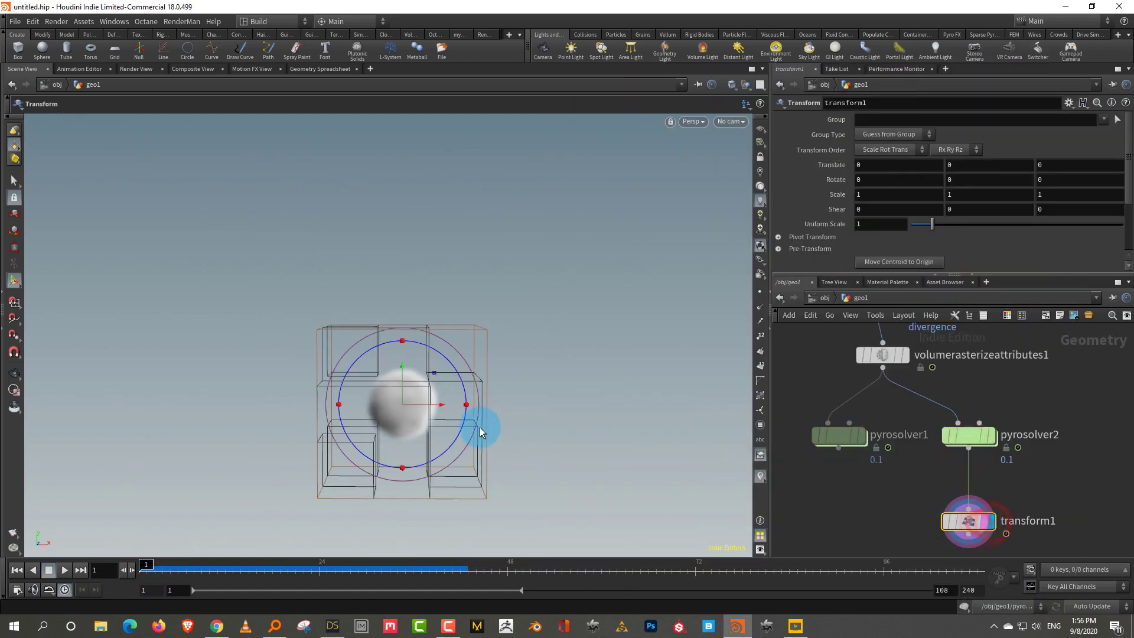
pyautogui.moveTo(440, 407); pyautogui.dragTo(650, 389)
pyautogui.scroll(-3, 909, 426)
# Add a Merge node fed by pyrosolver1 and select both pyro solvers
pyautogui.press('Tab')
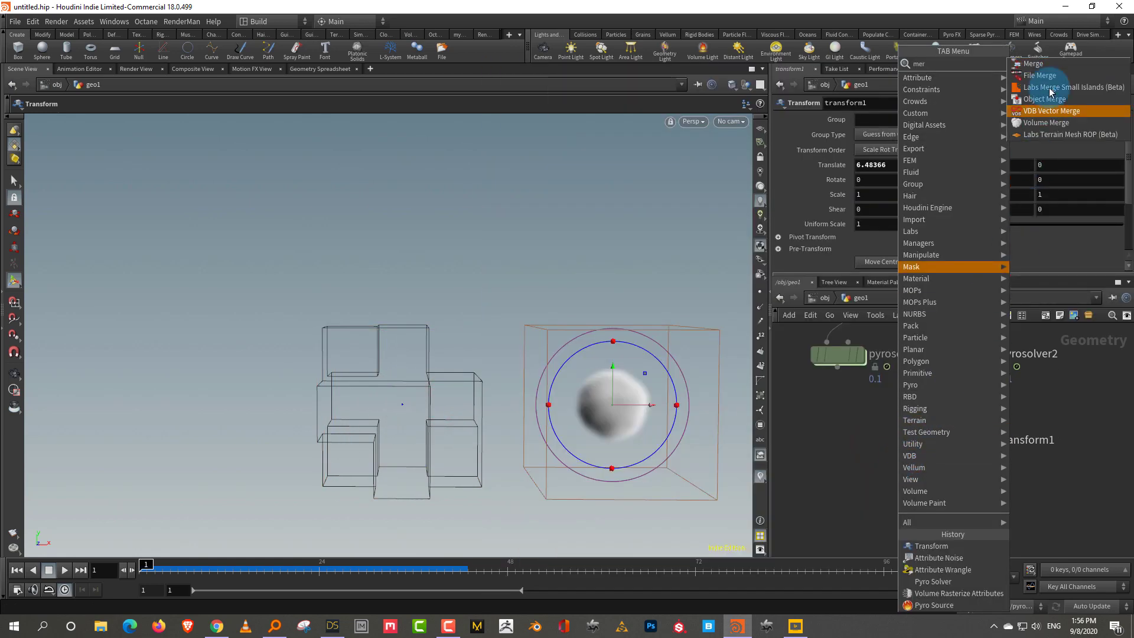
pyautogui.click(1053, 93)
pyautogui.click(895, 512)
pyautogui.moveTo(967, 454); pyautogui.dragTo(896, 500)
pyautogui.moveTo(912, 410); pyautogui.dragTo(905, 515, button='middle')
pyautogui.moveTo(806, 495); pyautogui.dragTo(1016, 346)
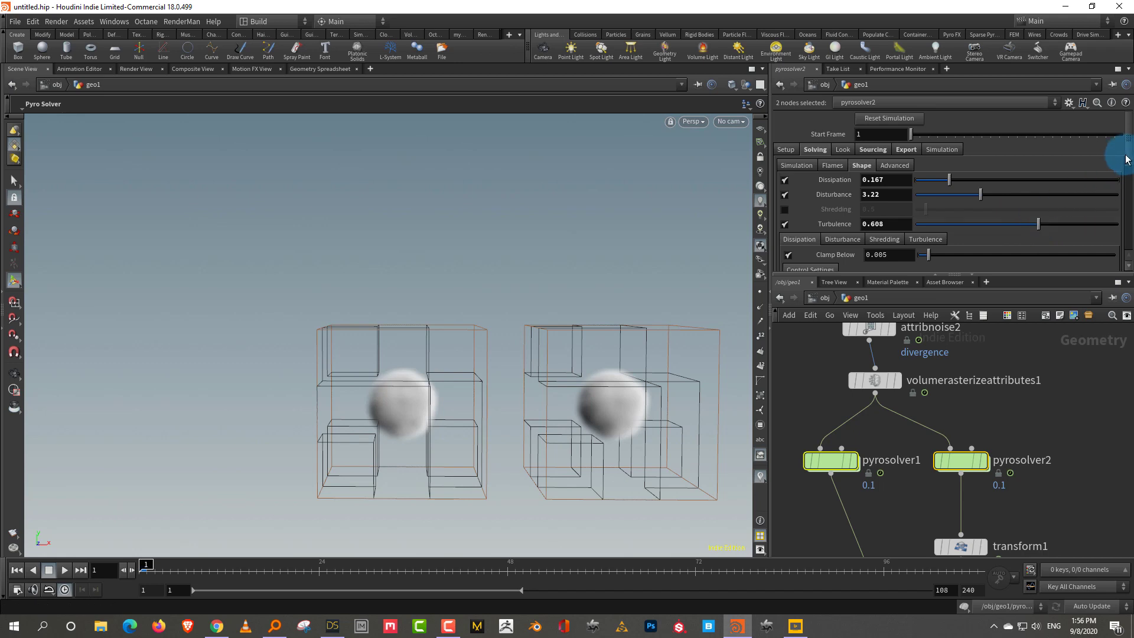
# Check pyrosolver2's Turbulence settings, then display merge1 and hide the sims' wireframe boxes
pyautogui.scroll(-2, 1072, 204)
pyautogui.click(962, 460)
pyautogui.press('Escape')
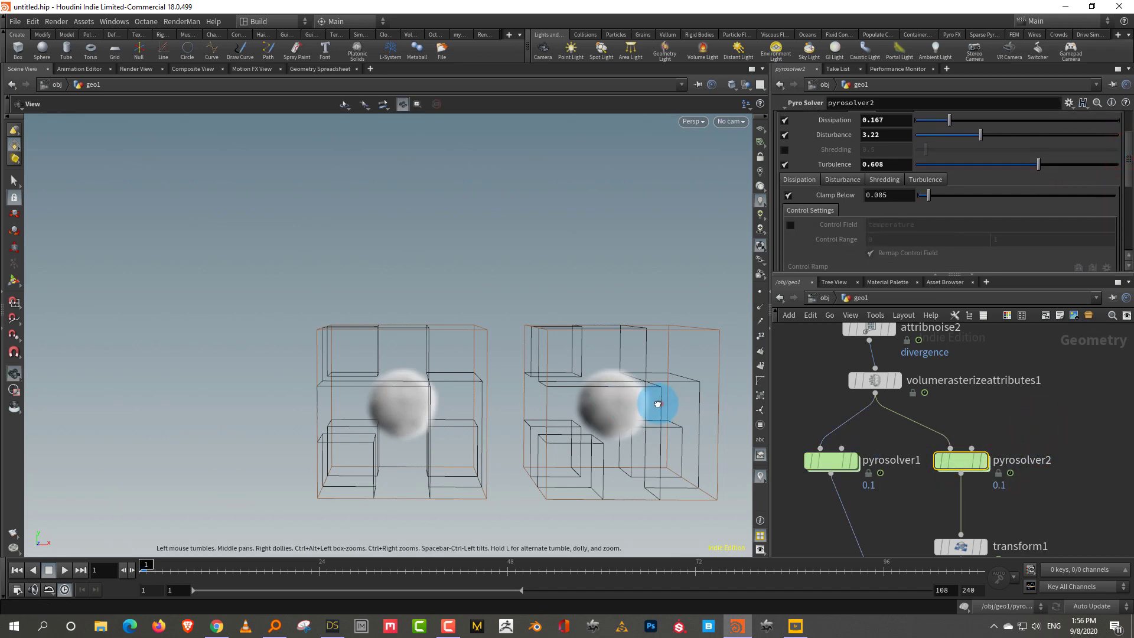
pyautogui.moveTo(648, 400); pyautogui.dragTo(579, 362)
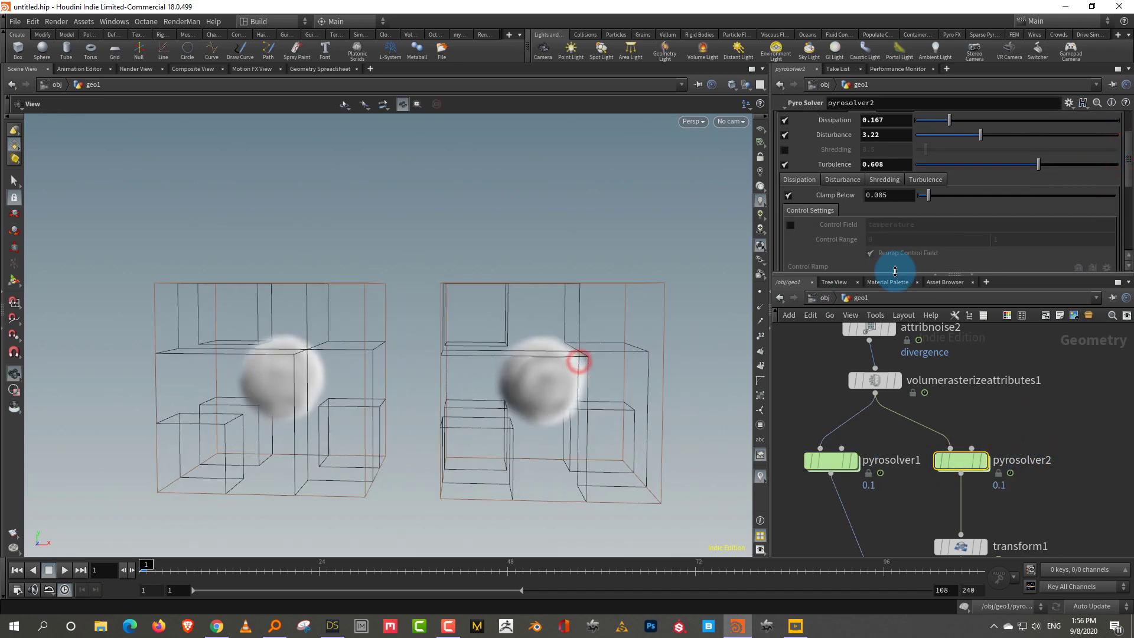
pyautogui.click(919, 180)
pyautogui.scroll(-3, 1123, 193)
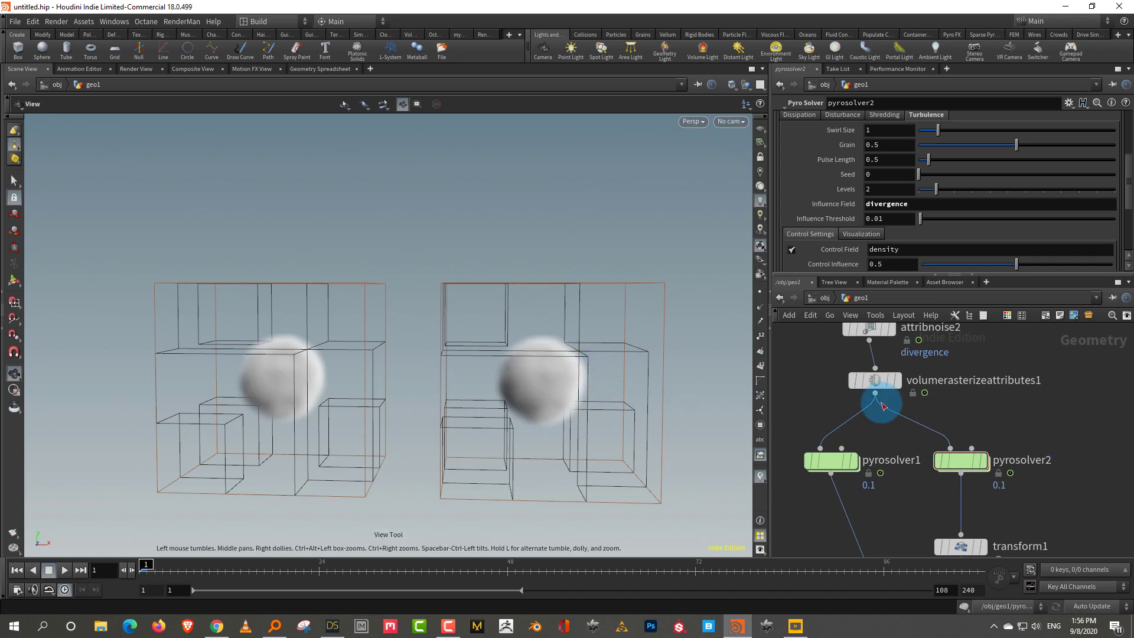
pyautogui.click(845, 437)
pyautogui.click(536, 444)
# Play both smoke sims, inspect the clouds, then go back to frame 26 and display transform1
pyautogui.click(83, 569)
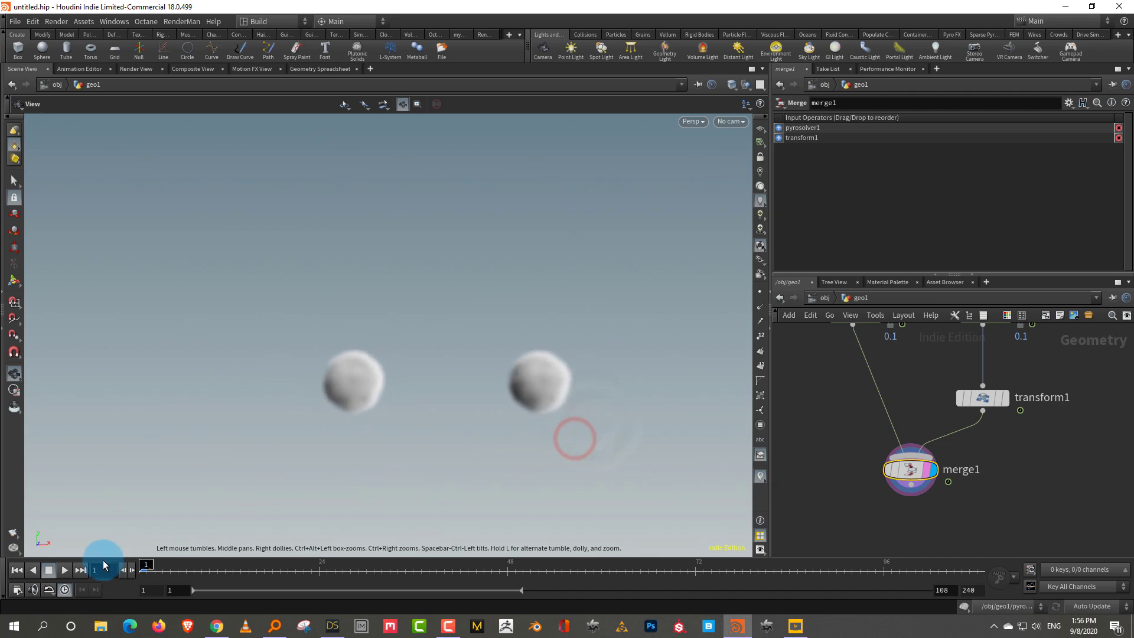
pyautogui.click(65, 570)
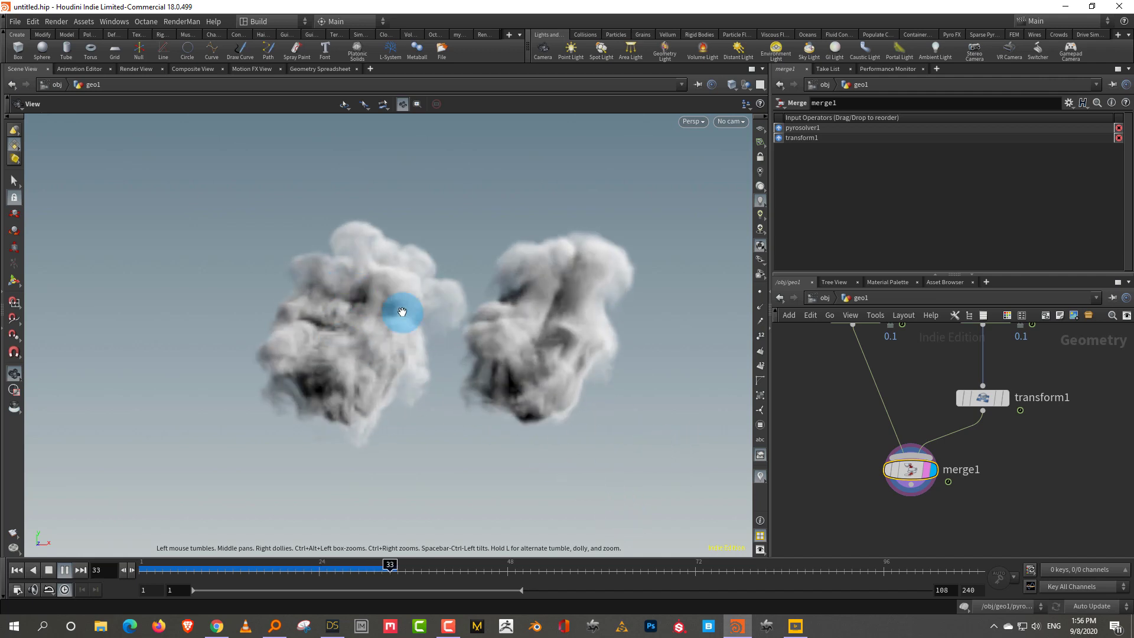
pyautogui.click(65, 569)
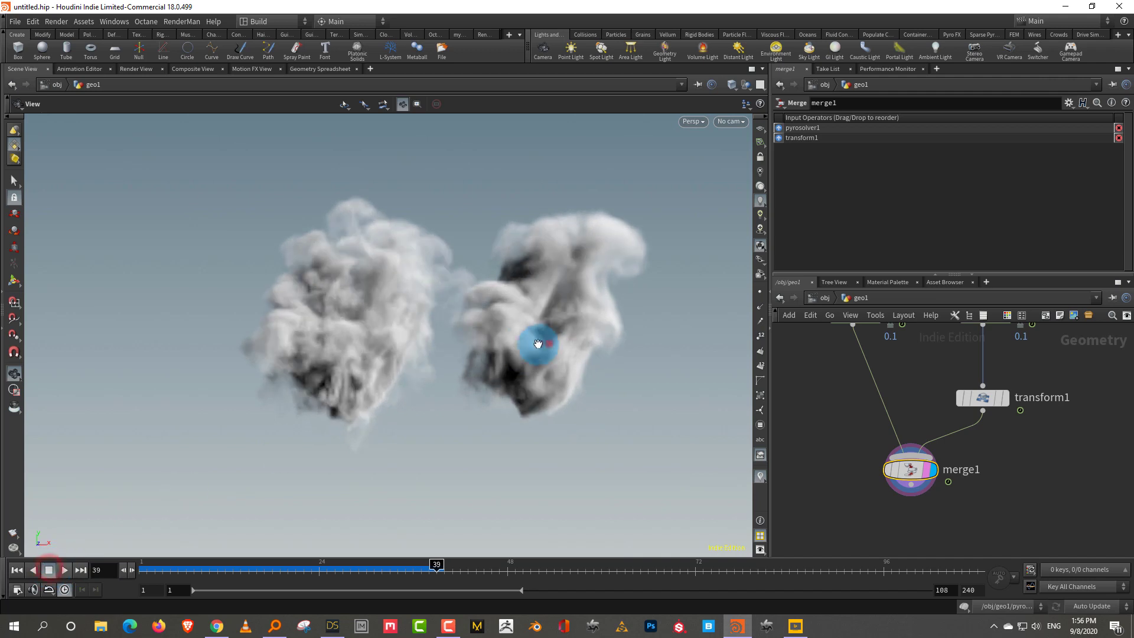
pyautogui.moveTo(526, 342); pyautogui.dragTo(479, 390, button='right')
pyautogui.moveTo(511, 398); pyautogui.dragTo(513, 402, button='middle')
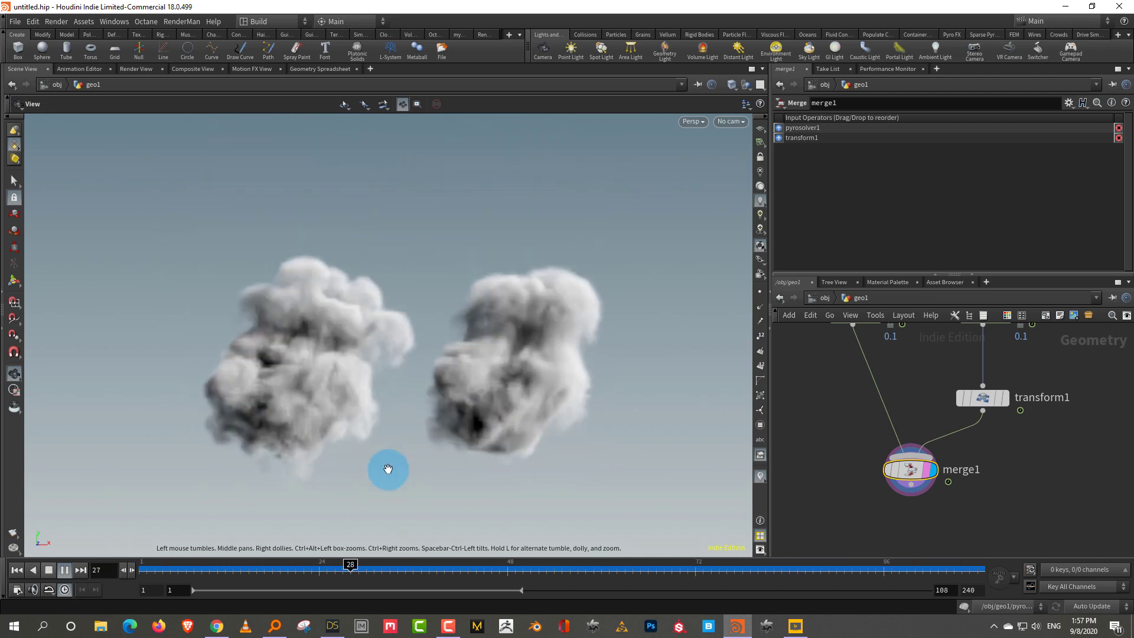
pyautogui.moveTo(297, 575); pyautogui.dragTo(336, 576)
pyautogui.moveTo(995, 463); pyautogui.dragTo(1012, 465, button='middle')
pyautogui.click(999, 468)
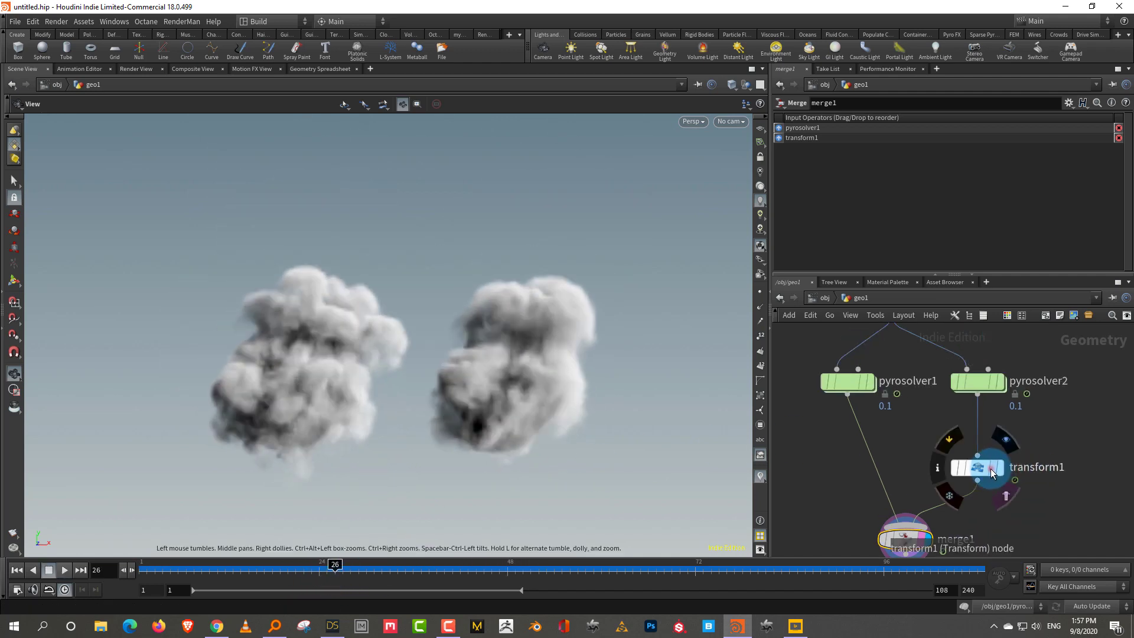
# Inspect transform1's settings while scrubbing the sim, then return to frame 1
pyautogui.click(828, 406)
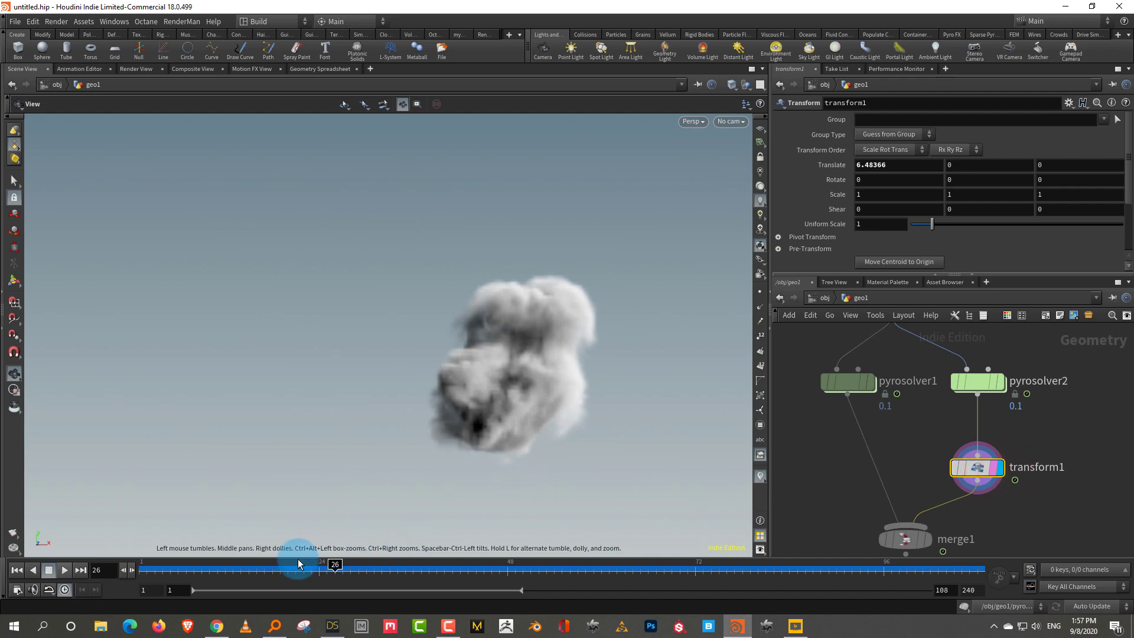
pyautogui.moveTo(274, 563); pyautogui.dragTo(507, 570)
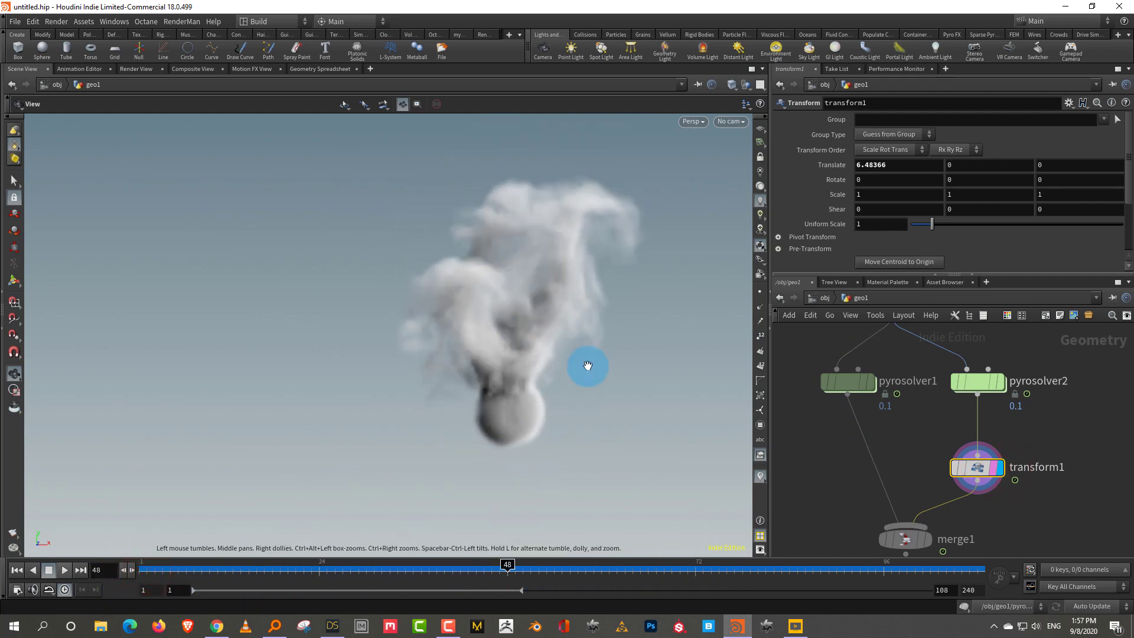
pyautogui.moveTo(597, 368); pyautogui.dragTo(577, 292)
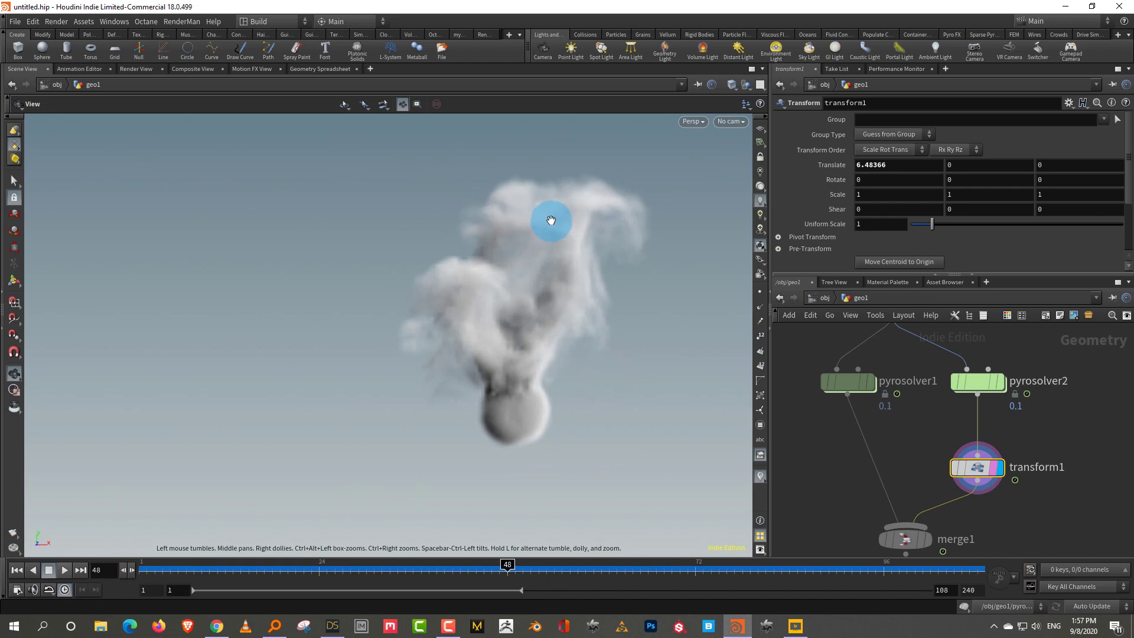
pyautogui.moveTo(241, 562); pyautogui.dragTo(146, 564)
pyautogui.scroll(-3, 910, 417)
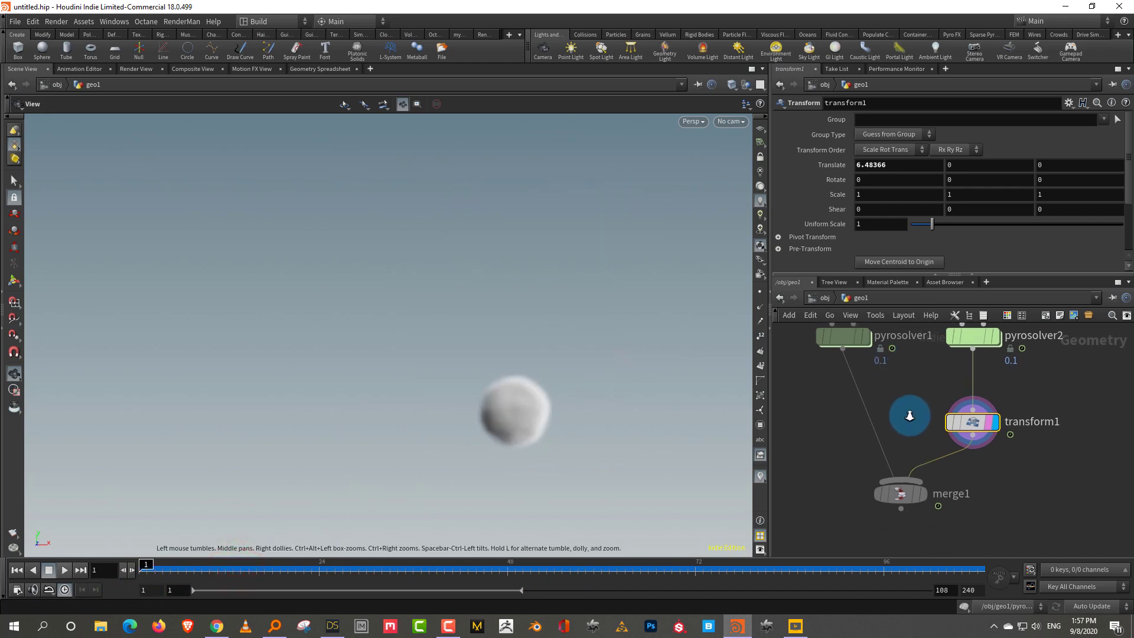
pyautogui.click(860, 356)
# Delete pyrosolver1 and transform1, then view pyrosolver2's smoke plume at frame 46
pyautogui.click(991, 409)
pyautogui.press('Delete')
pyautogui.moveTo(1009, 395); pyautogui.dragTo(921, 437)
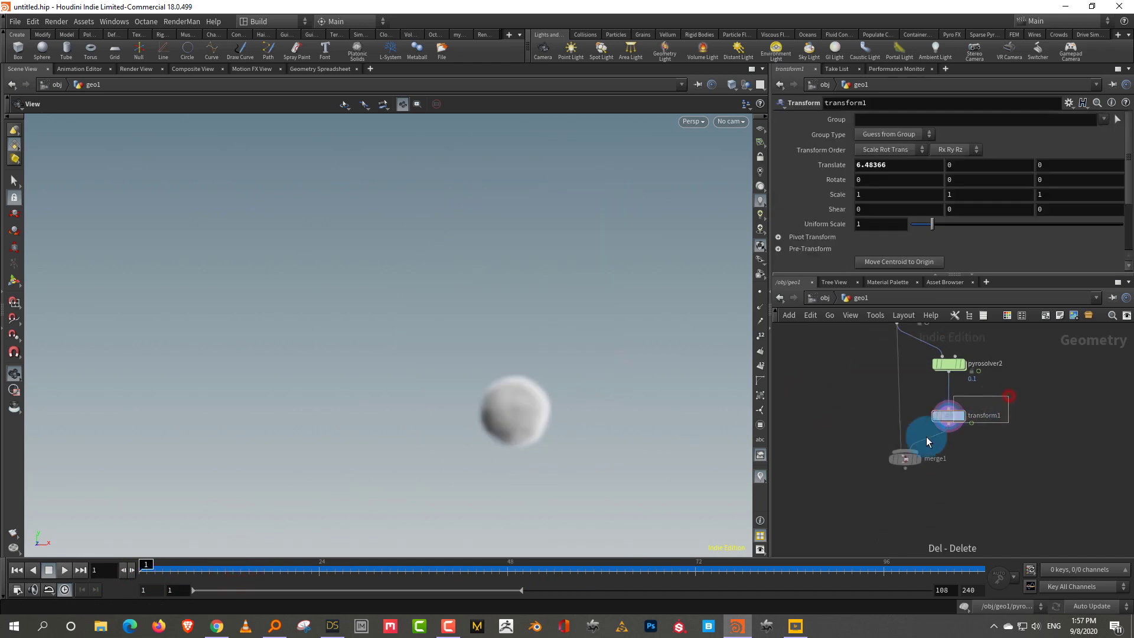
pyautogui.press('Delete')
pyautogui.click(867, 435)
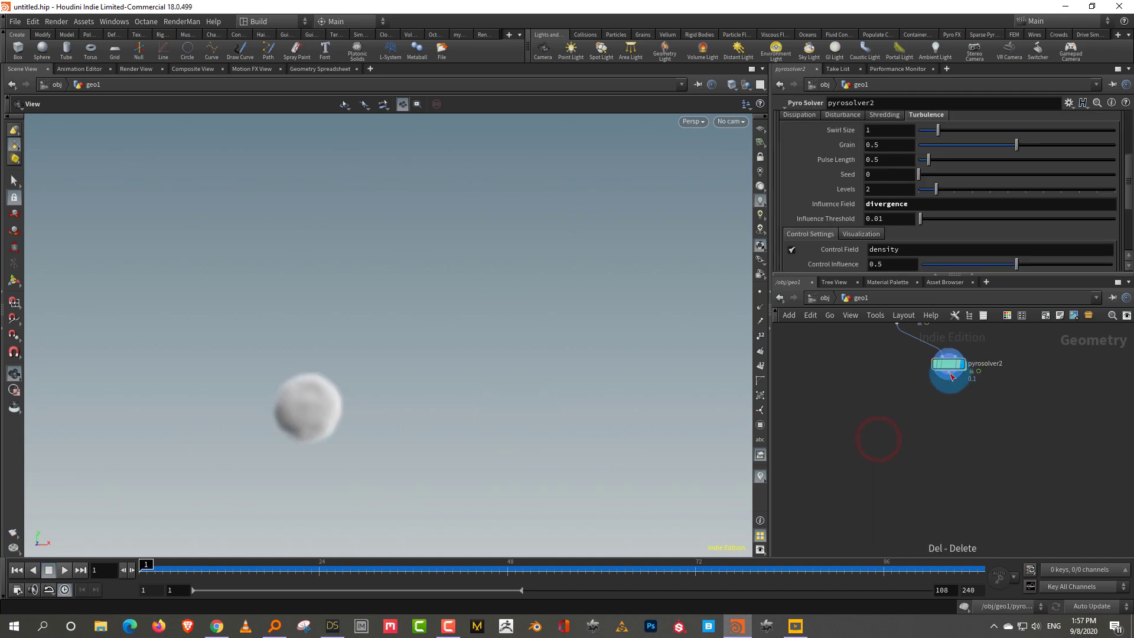
pyautogui.moveTo(178, 564); pyautogui.dragTo(520, 552)
pyautogui.click(355, 318)
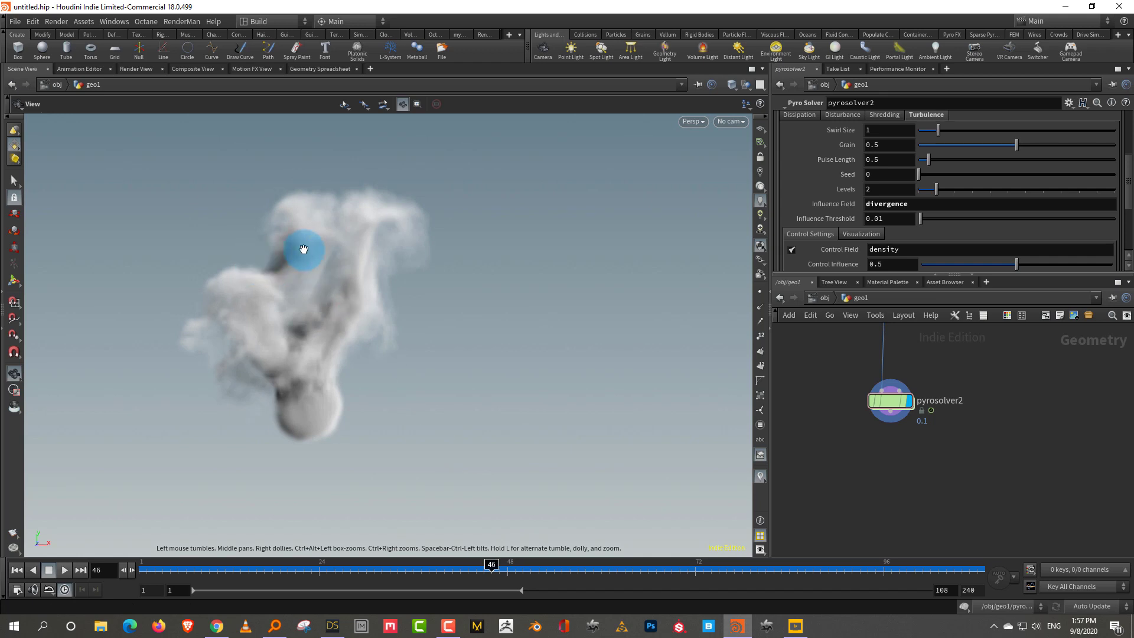
pyautogui.moveTo(292, 255); pyautogui.dragTo(259, 250)
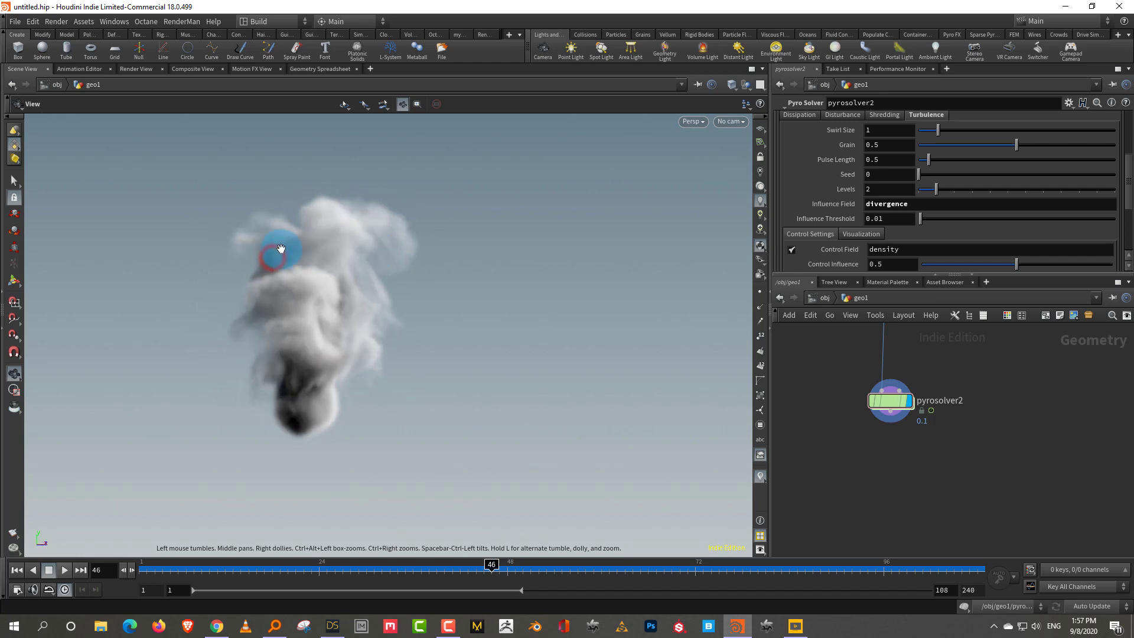
pyautogui.moveTo(349, 264); pyautogui.dragTo(431, 284)
# Add a Box node and show volumerasterizeattributes1 as a reference
pyautogui.moveTo(945, 437)
pyautogui.mouseDown(button='middle')
pyautogui.moveTo(962, 451)
pyautogui.moveTo(907, 468)
pyautogui.moveTo(940, 424)
pyautogui.mouseUp(button='middle')
pyautogui.press('Tab')
pyautogui.write('bo')
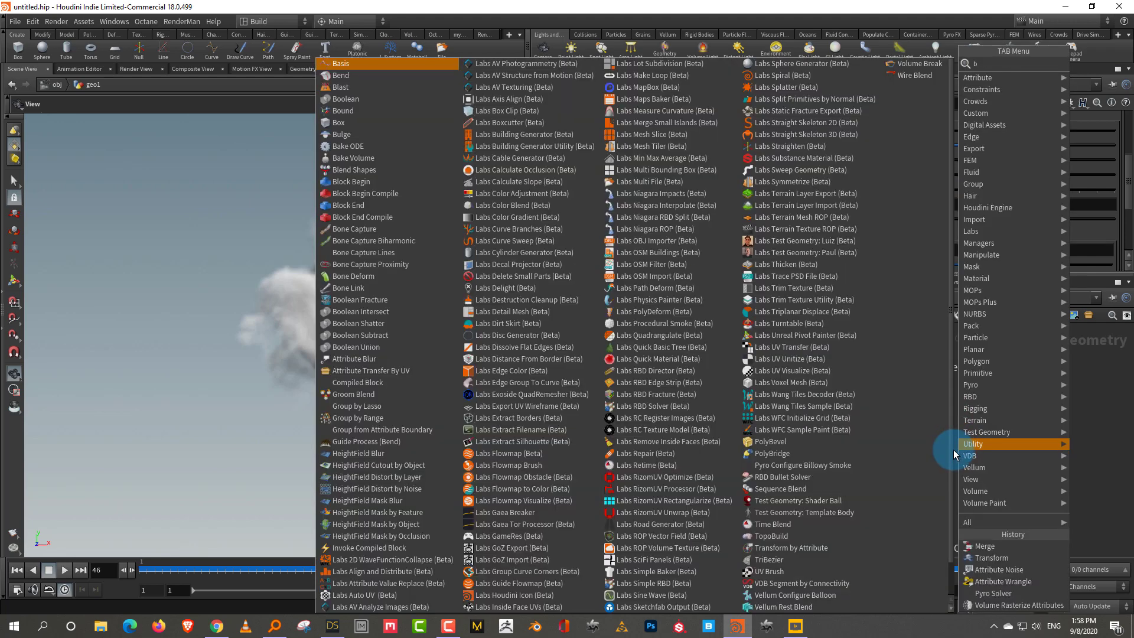
pyautogui.click(853, 87)
pyautogui.click(1031, 411)
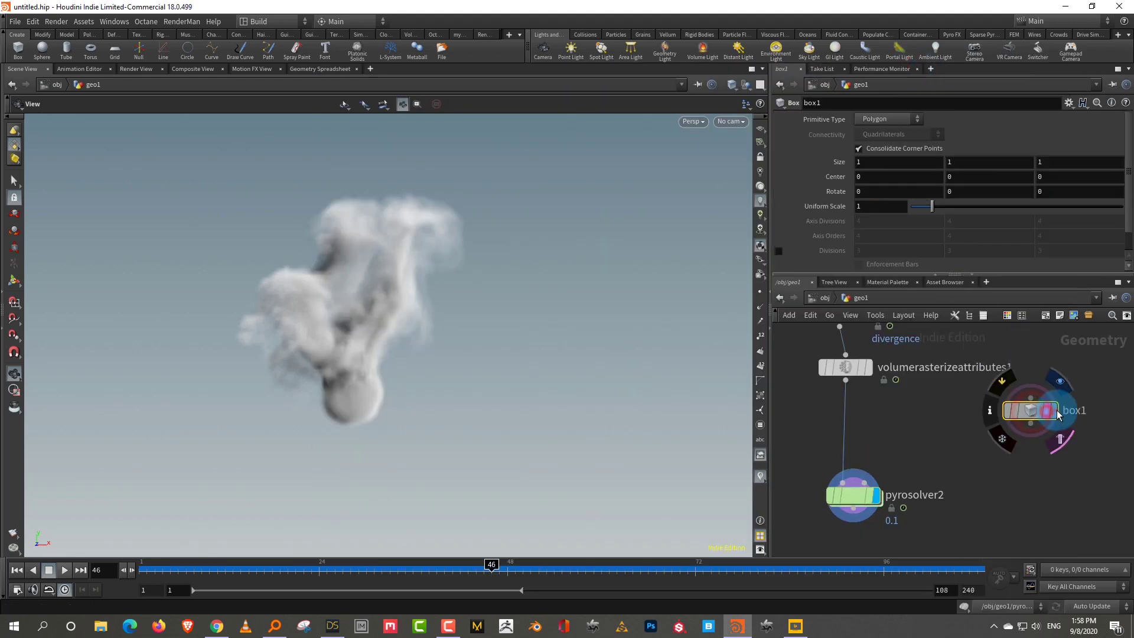
pyautogui.click(862, 368)
# Resize and raise the box into a roughly 8.6 × 3.7 × 9.9 slab above the smoke
pyautogui.press('Return')
pyautogui.moveTo(353, 401); pyautogui.dragTo(577, 330)
pyautogui.press('Escape')
pyautogui.press('Return')
pyautogui.click(870, 502)
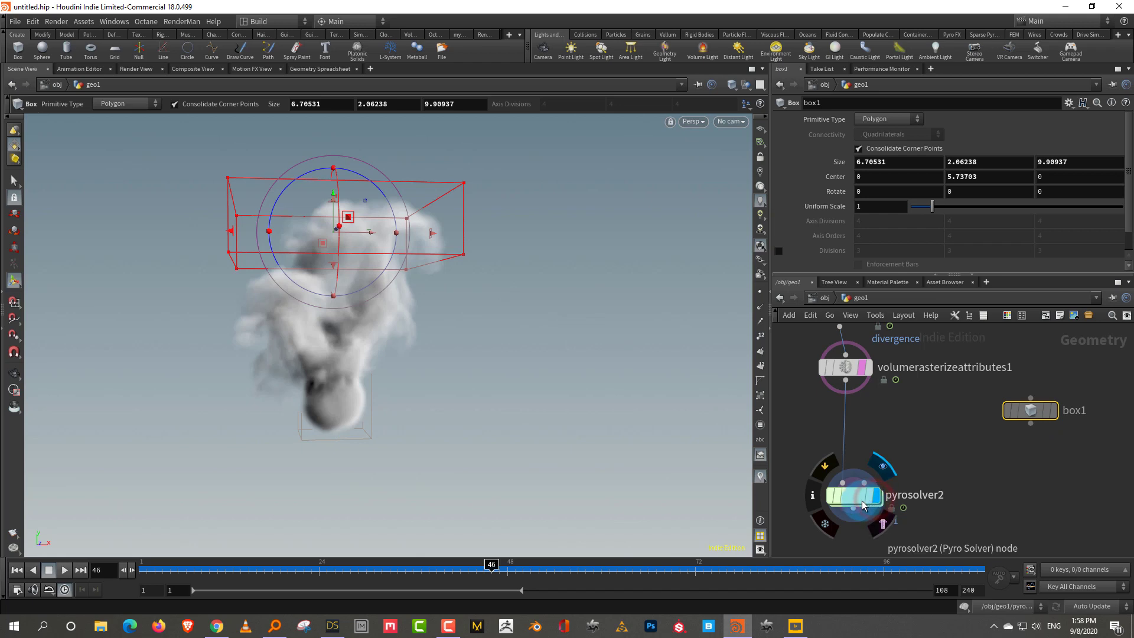
pyautogui.click(626, 406)
pyautogui.press('Escape')
pyautogui.moveTo(531, 397); pyautogui.dragTo(458, 425)
pyautogui.press('Return')
pyautogui.moveTo(458, 290); pyautogui.dragTo(496, 357)
pyautogui.press('Escape')
pyautogui.press('Return')
pyautogui.click(1029, 495)
# Add a Pyro Source node, pyrosource2, under box1
pyautogui.scroll(2, 1028, 495)
pyautogui.press('Tab')
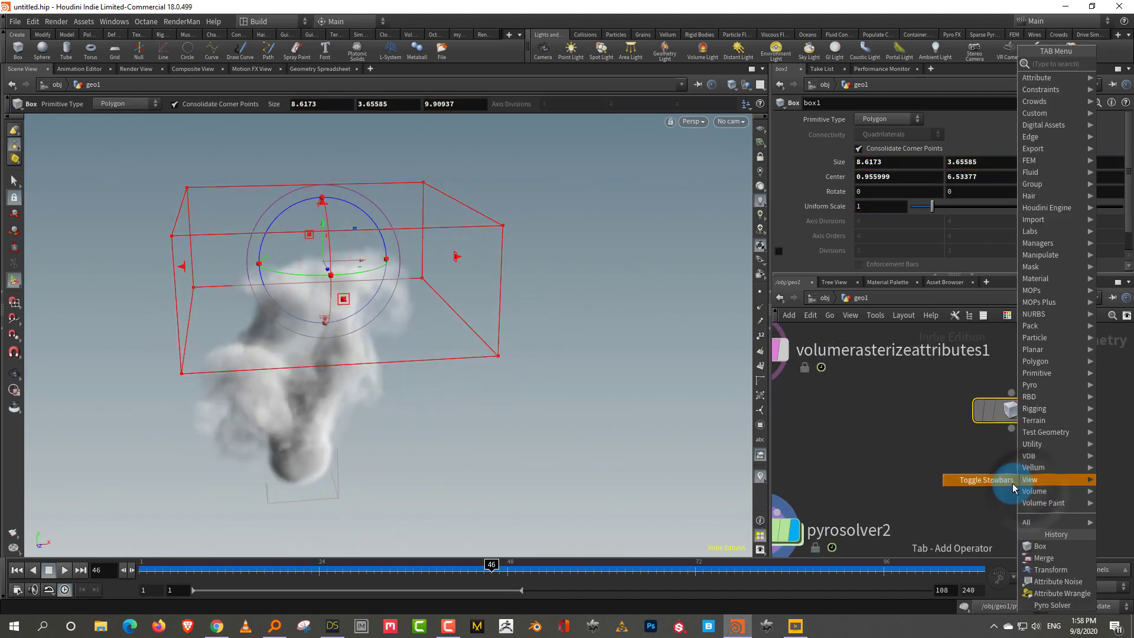
pyautogui.write('pyro')
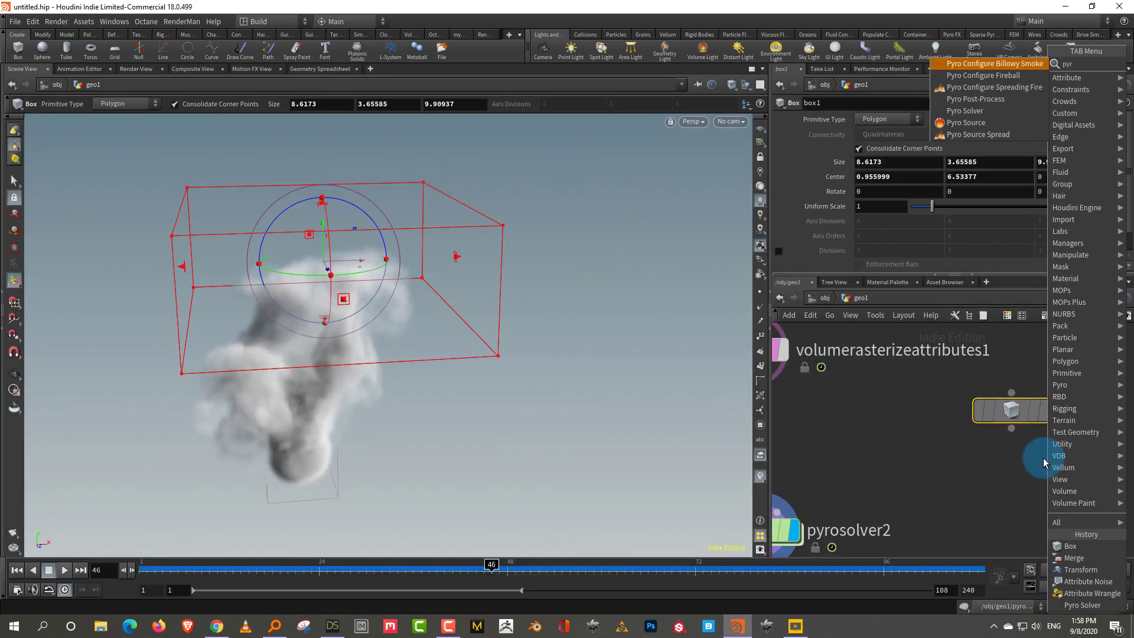
pyautogui.click(990, 121)
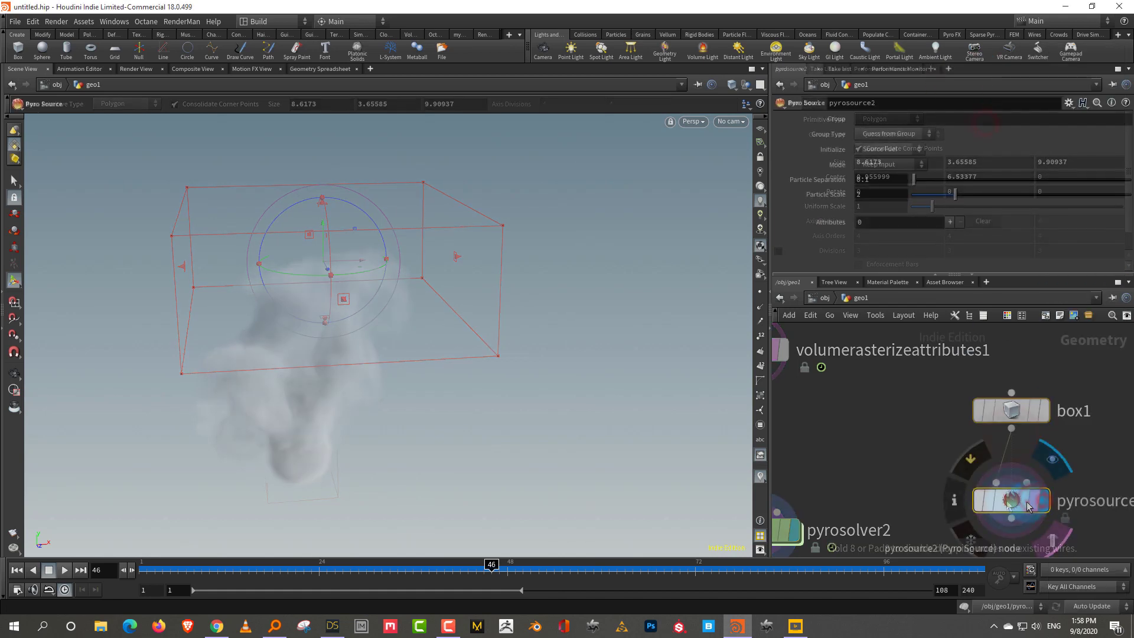
pyautogui.click(905, 214)
# Give the Pyro Source one custom attribute named sink and set Mode to Volume Scatter
pyautogui.click(951, 225)
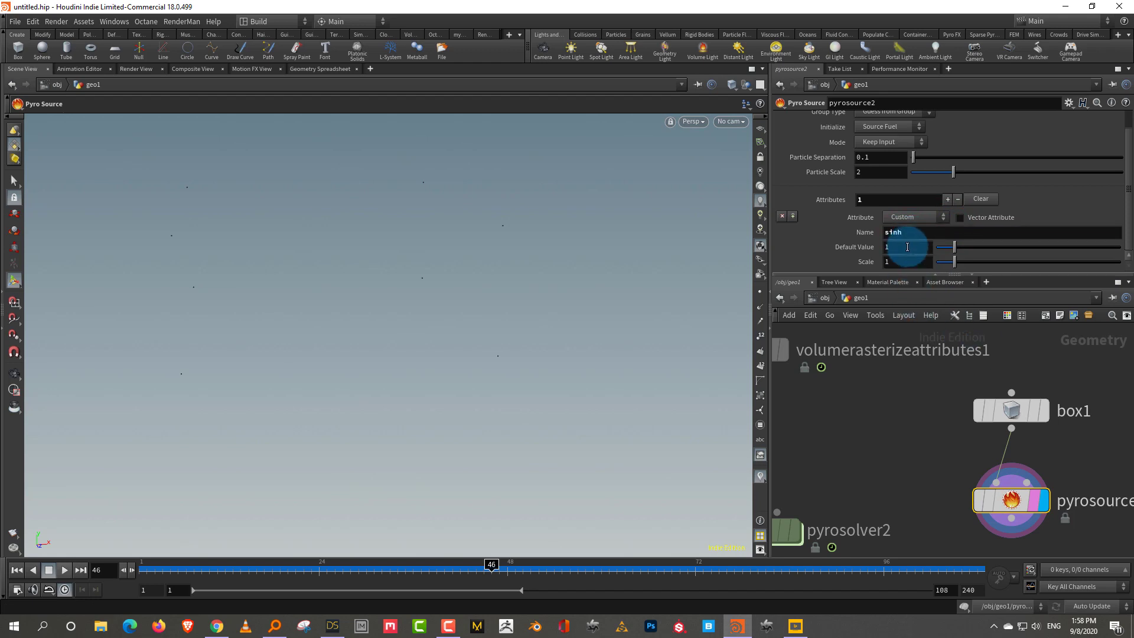
pyautogui.write('k')
pyautogui.press('Return')
pyautogui.moveTo(918, 273); pyautogui.dragTo(919, 300)
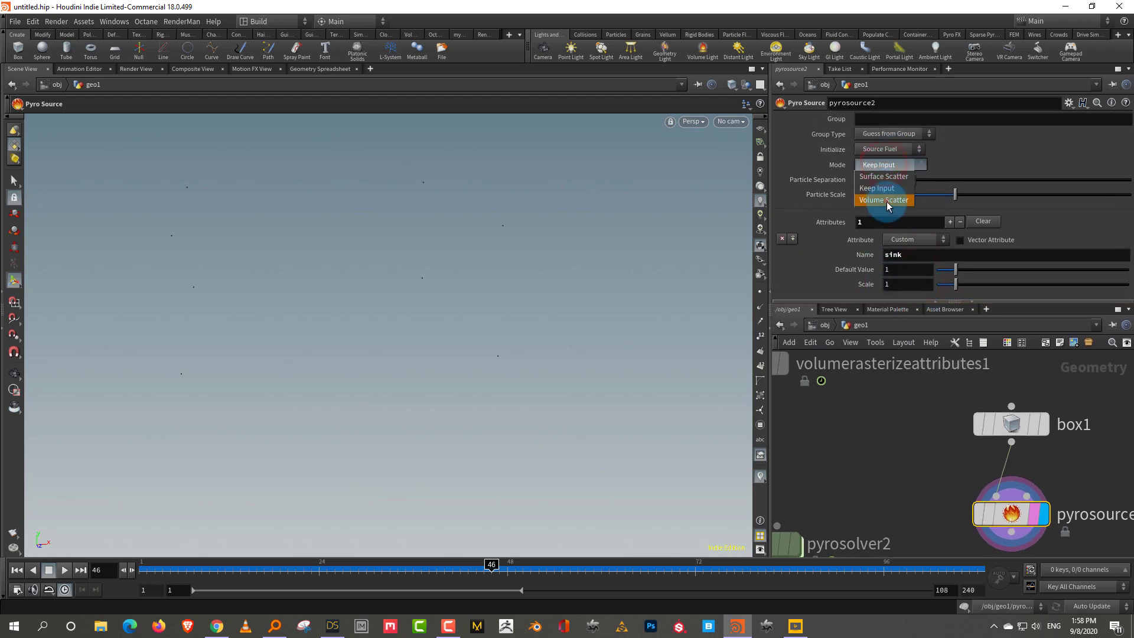
pyautogui.click(886, 201)
pyautogui.scroll(3, 372, 263)
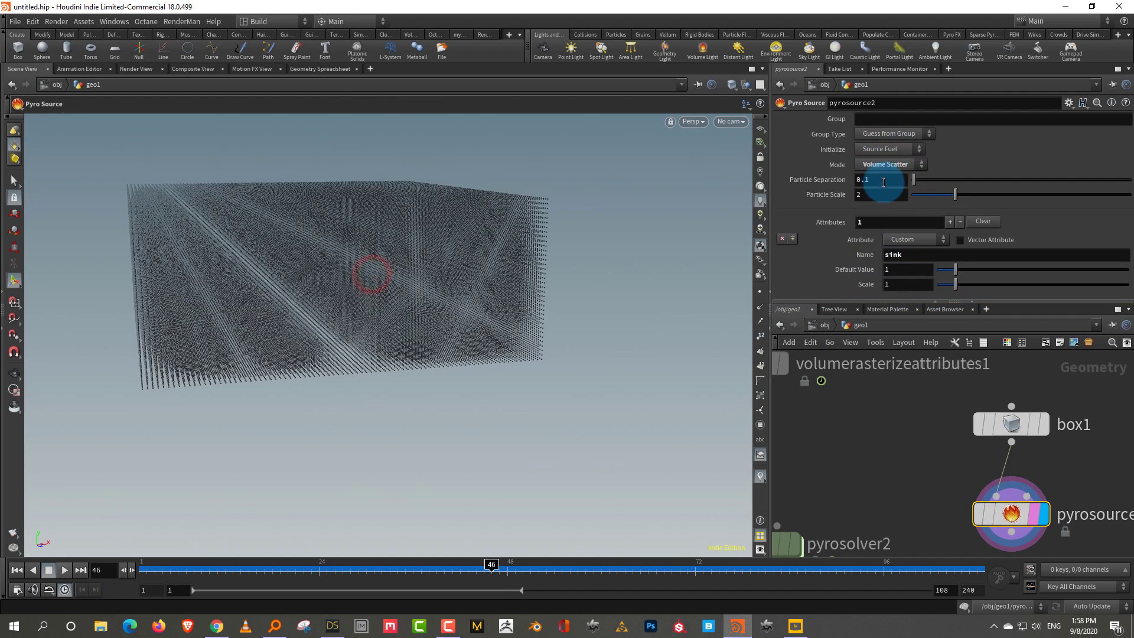
pyautogui.moveTo(880, 195); pyautogui.dragTo(980, 201, button='middle')
# Add a Volume Rasterize Attributes node below pyrosource2 that rasterizes the sink attribute
pyautogui.moveTo(904, 302); pyautogui.dragTo(904, 217)
pyautogui.scroll(-3, 899, 443)
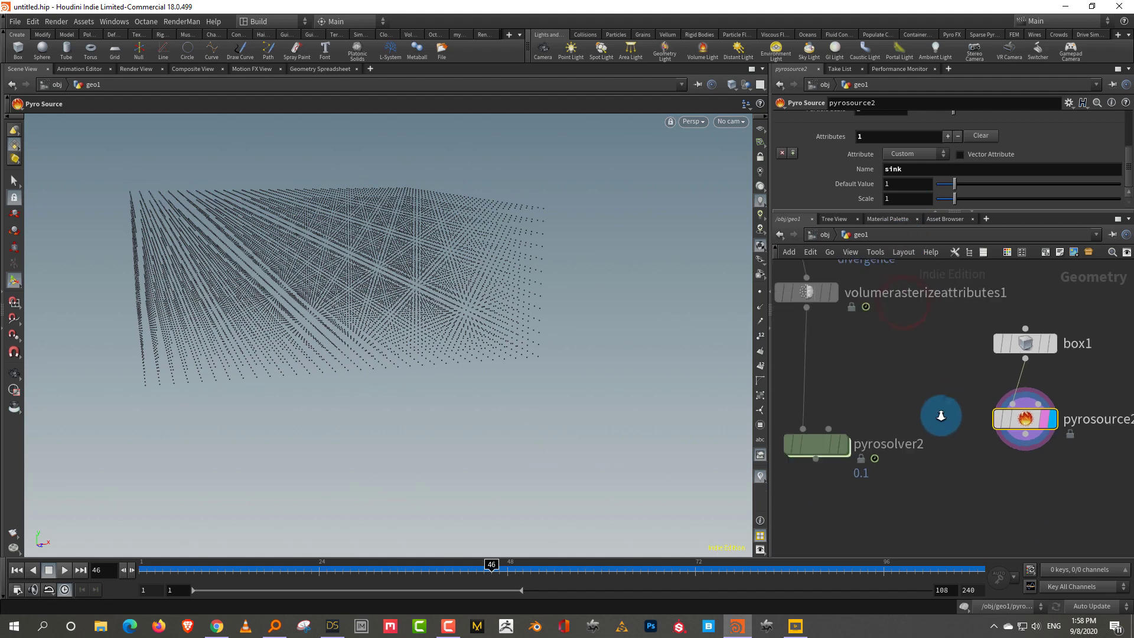
pyautogui.press('Tab')
pyautogui.write('raster')
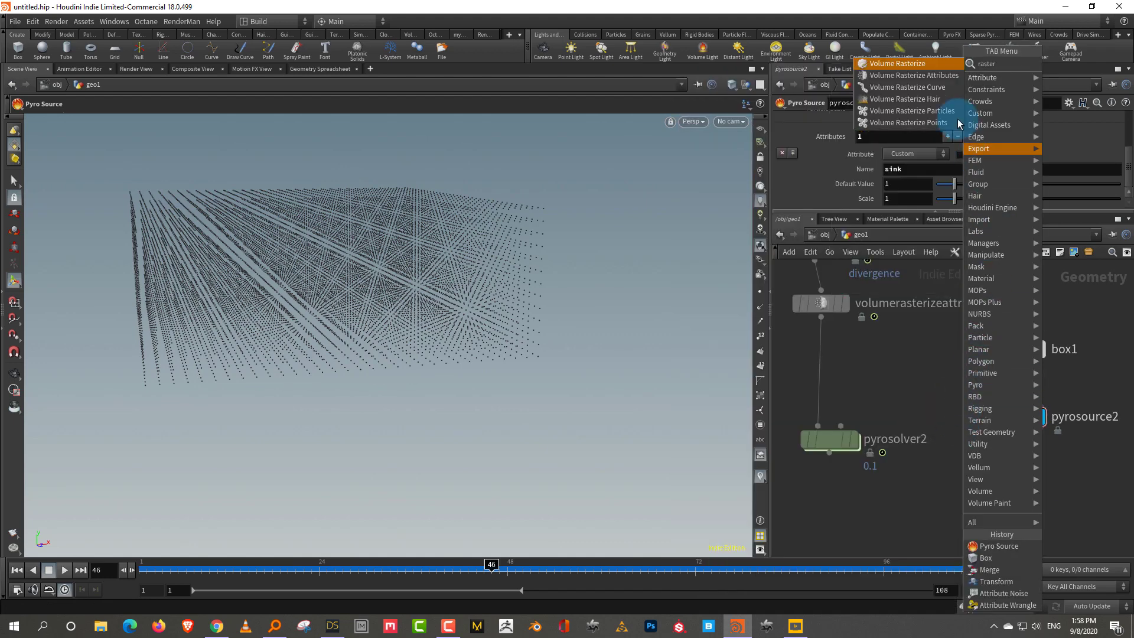
pyautogui.click(937, 95)
pyautogui.click(1016, 509)
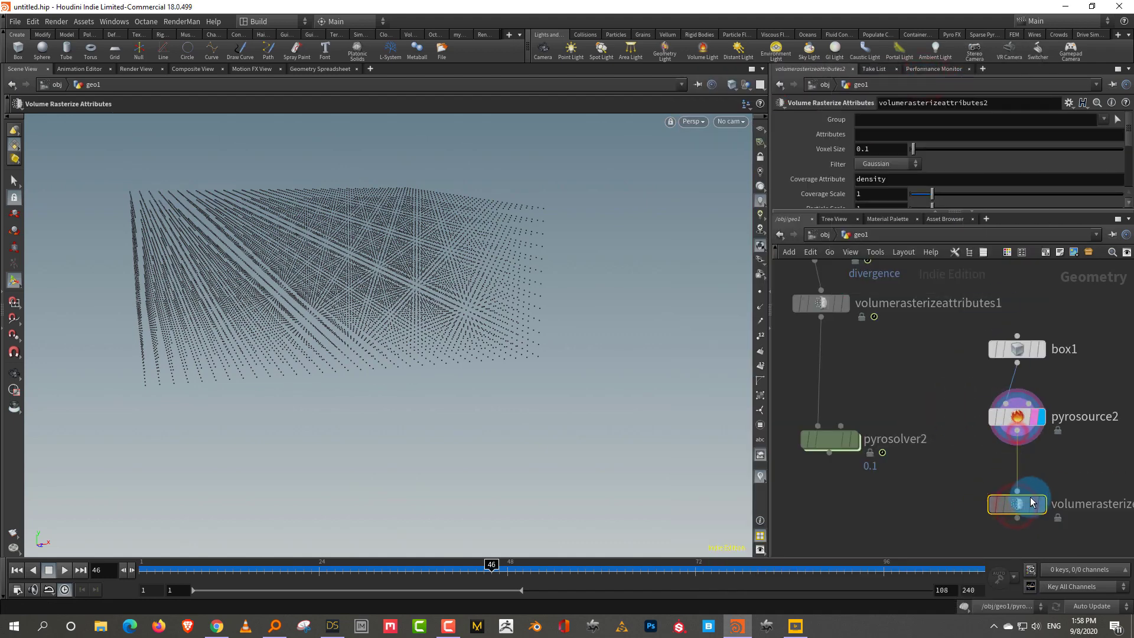
pyautogui.click(885, 139)
pyautogui.write('sink')
pyautogui.press('Return')
pyautogui.moveTo(471, 304); pyautogui.dragTo(398, 346)
pyautogui.scroll(-2, 954, 455)
# Insert merge1 above pyrosolver2, wire the sink volume into it, and rewind to frame 1
pyautogui.moveTo(890, 416); pyautogui.dragTo(886, 502)
pyautogui.press('h')
pyautogui.keyDown('shift'); pyautogui.moveTo(1012, 509); pyautogui.dragTo(1016, 426); pyautogui.keyUp('shift')
pyautogui.click(932, 420)
pyautogui.press('Tab')
pyautogui.write('merge')
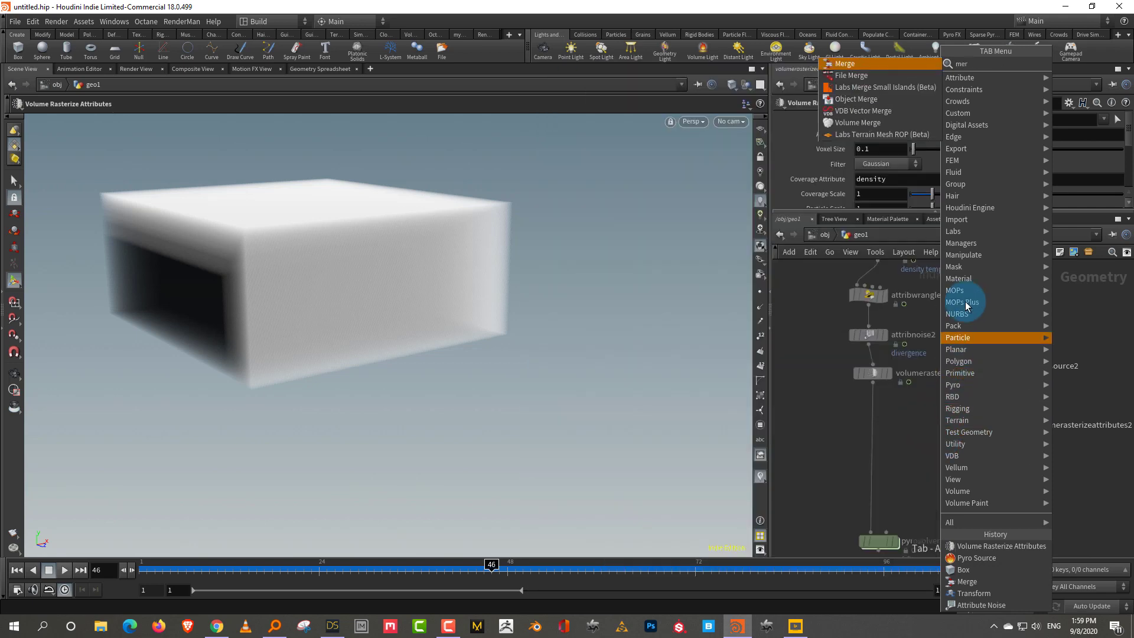
pyautogui.press('Return')
pyautogui.click(873, 451)
pyautogui.moveTo(1007, 440); pyautogui.dragTo(881, 450)
pyautogui.moveTo(884, 448); pyautogui.dragTo(904, 360, button='middle')
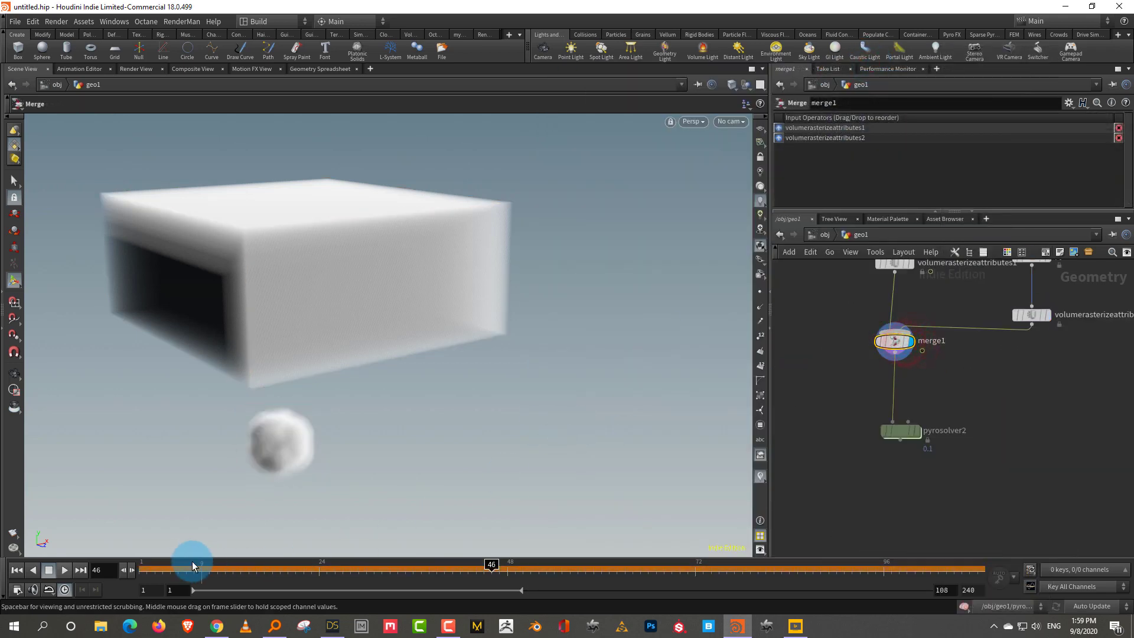
pyautogui.moveTo(172, 567); pyautogui.dragTo(150, 554)
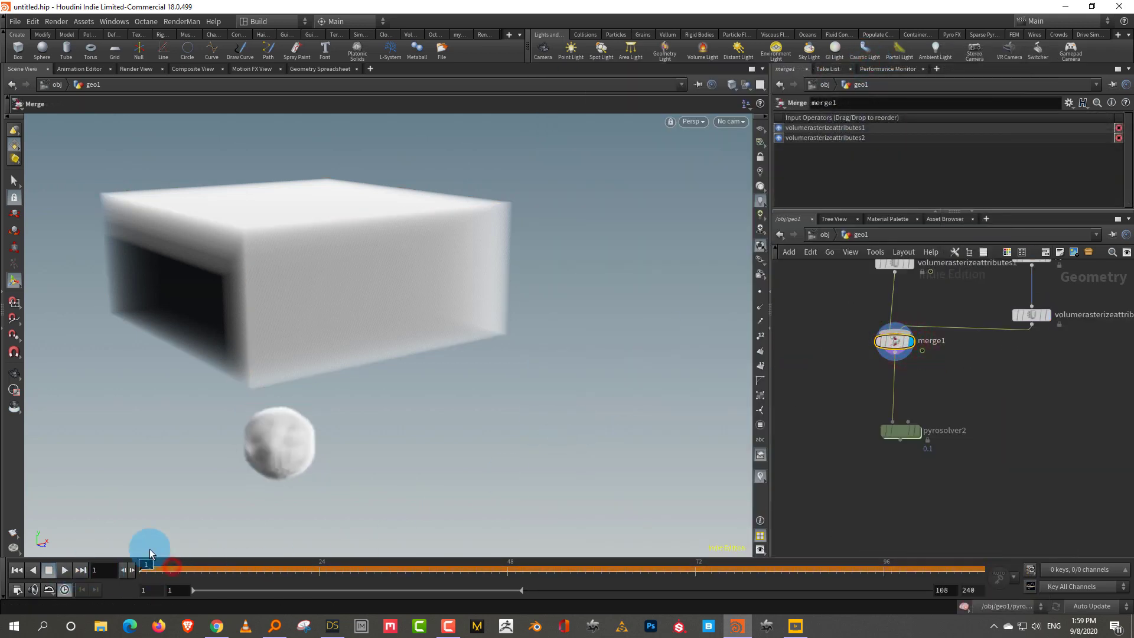
# Display pyrosolver2 and add a sourcing operation: sink volume, target field density, operation Subtract
pyautogui.click(914, 433)
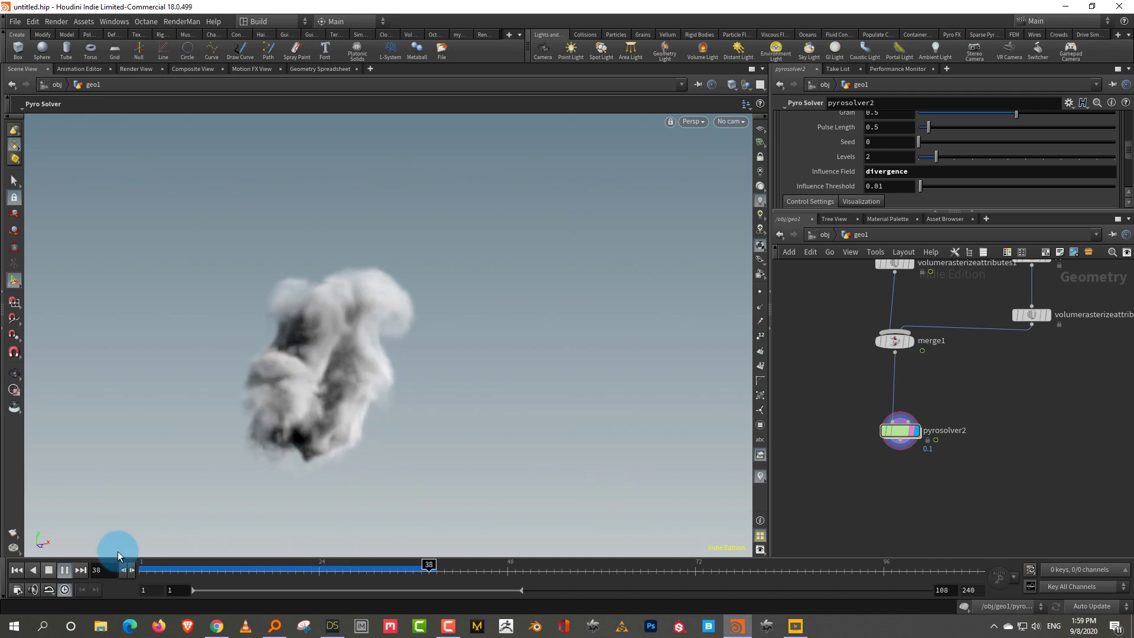
pyautogui.click(49, 571)
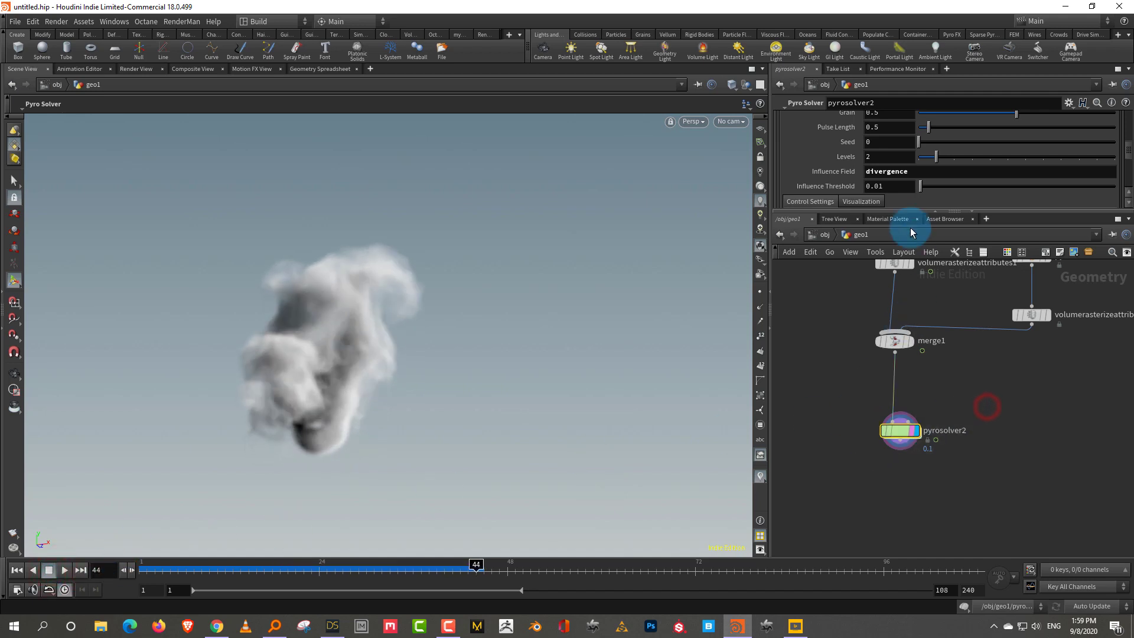
pyautogui.moveTo(908, 212); pyautogui.dragTo(916, 322)
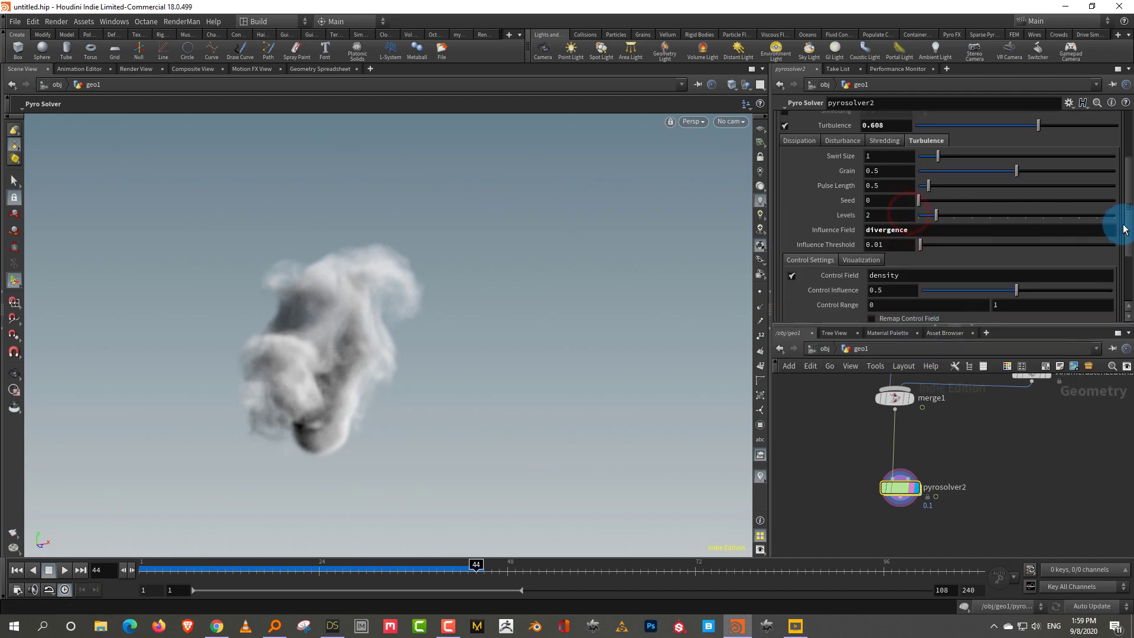
pyautogui.click(945, 146)
pyautogui.click(949, 165)
pyautogui.moveTo(1125, 170); pyautogui.dragTo(1126, 314)
pyautogui.moveTo(184, 575); pyautogui.dragTo(144, 571)
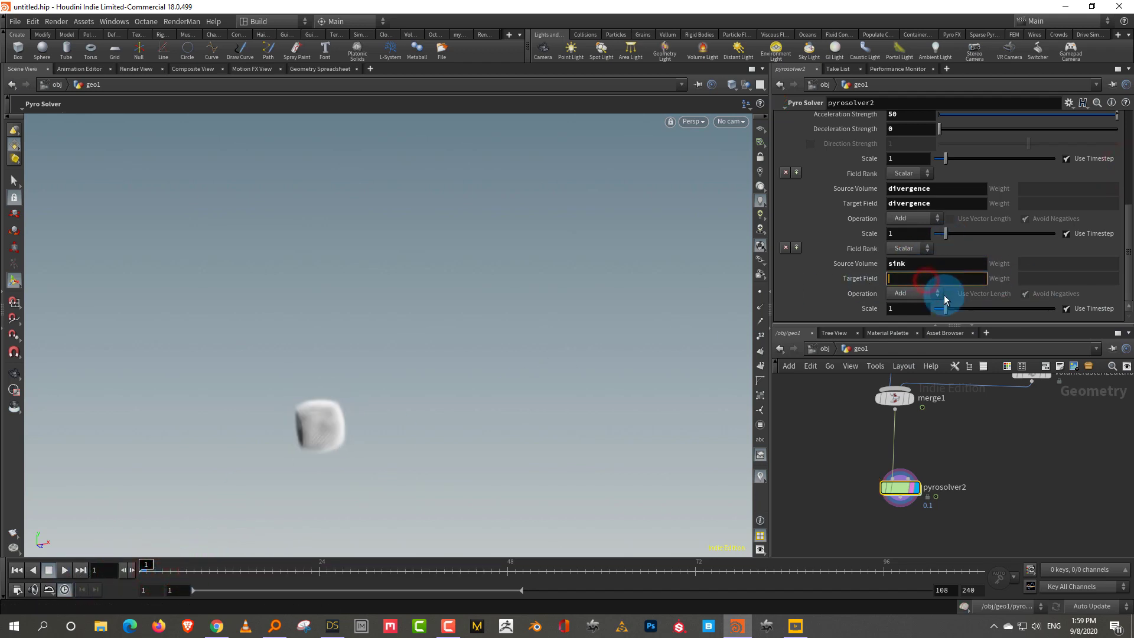
pyautogui.write('density')
pyautogui.press('Return')
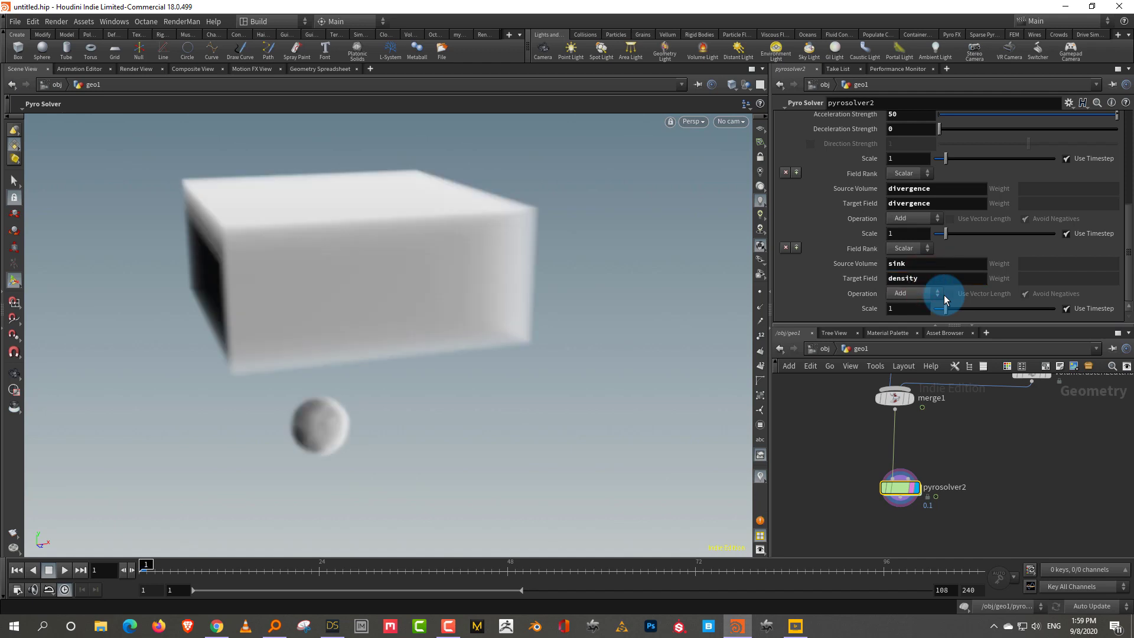
pyautogui.click(916, 293)
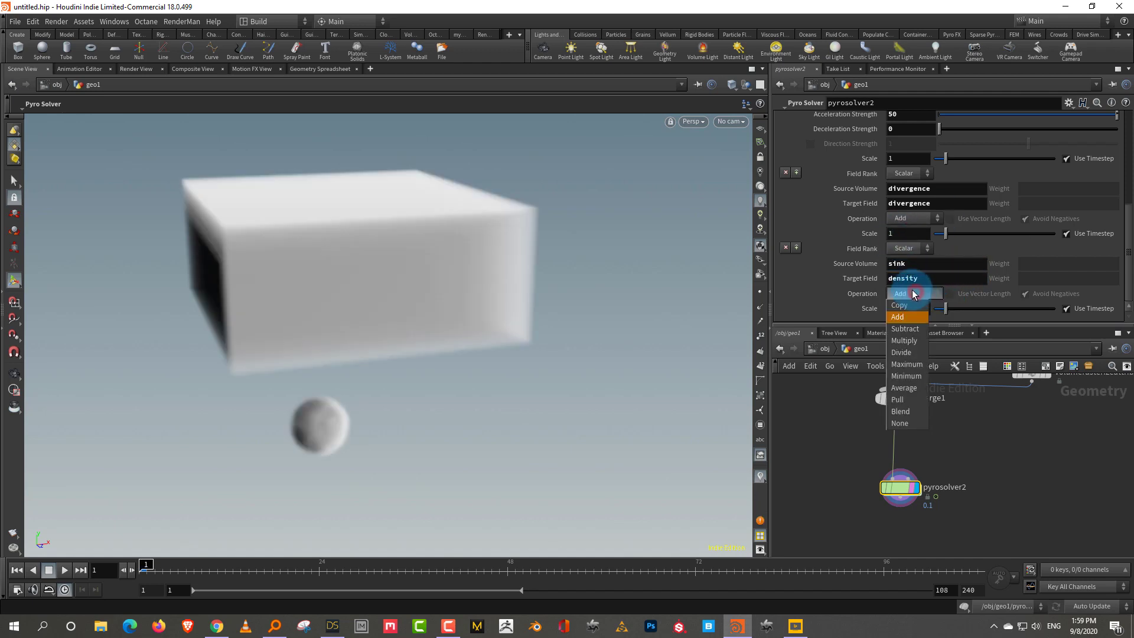
pyautogui.click(910, 329)
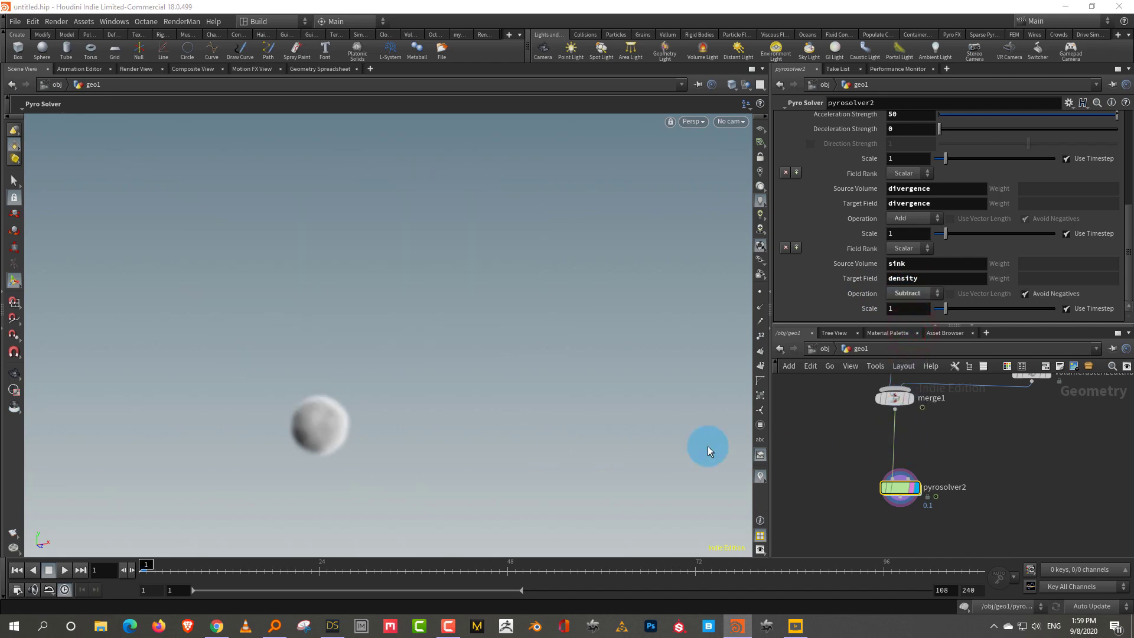
pyautogui.moveTo(329, 397); pyautogui.dragTo(342, 400)
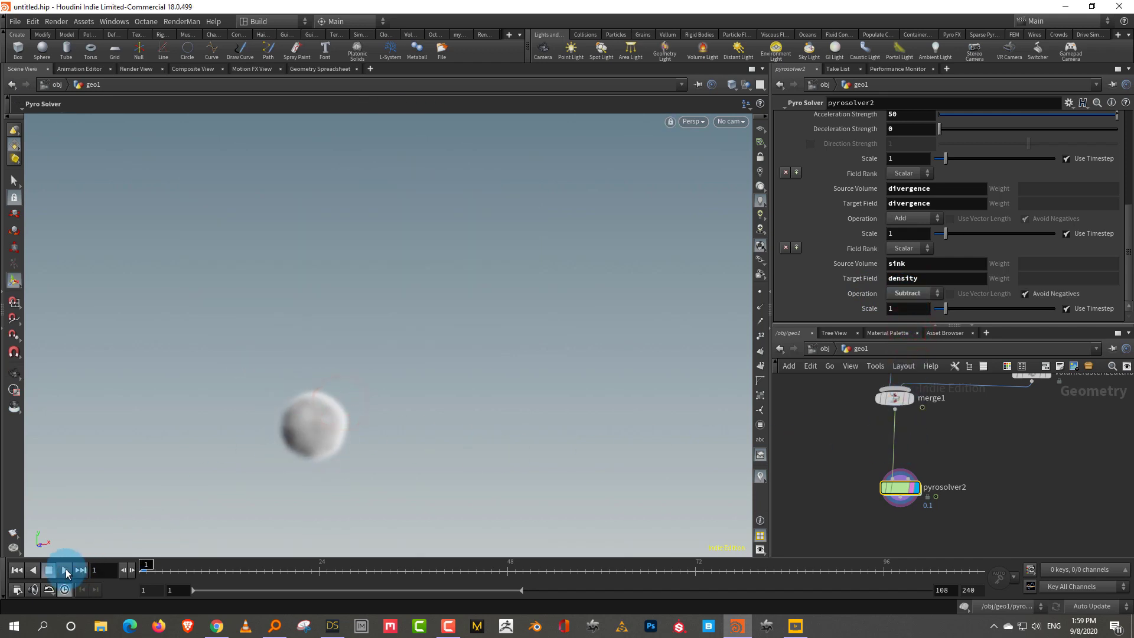
# Play the sim to frame 52, replay and scrub it, then bring the sink's source nodes into view
pyautogui.click(65, 570)
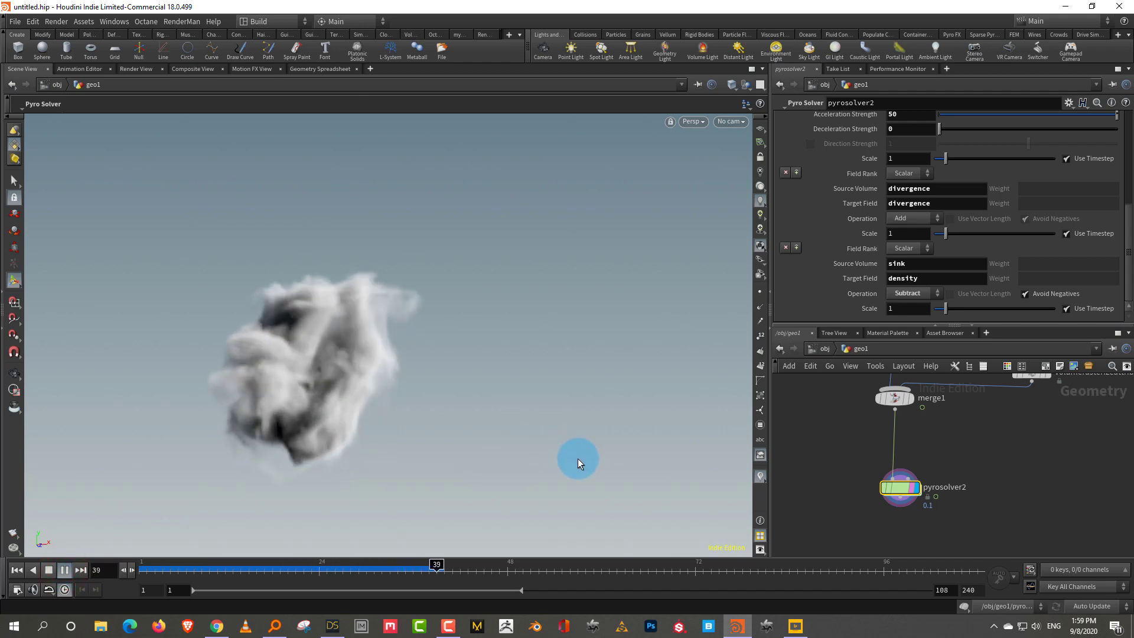
pyautogui.click(49, 571)
pyautogui.keyDown('alt'); pyautogui.moveTo(431, 407); pyautogui.dragTo(409, 392); pyautogui.keyUp('alt')
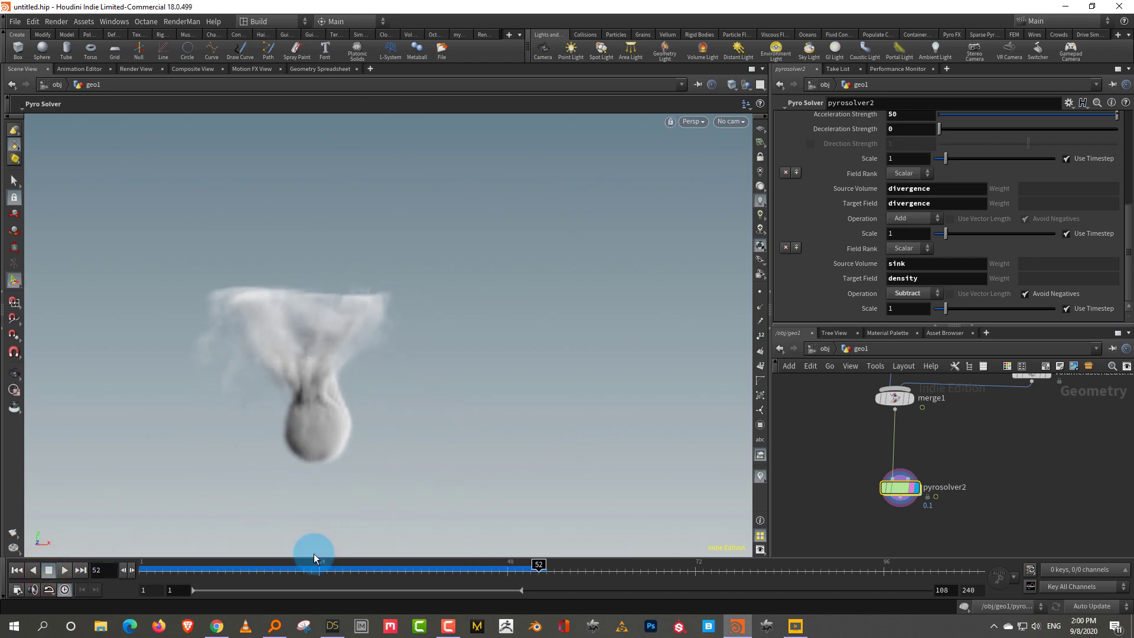
pyautogui.moveTo(293, 563); pyautogui.dragTo(128, 570)
pyautogui.click(64, 570)
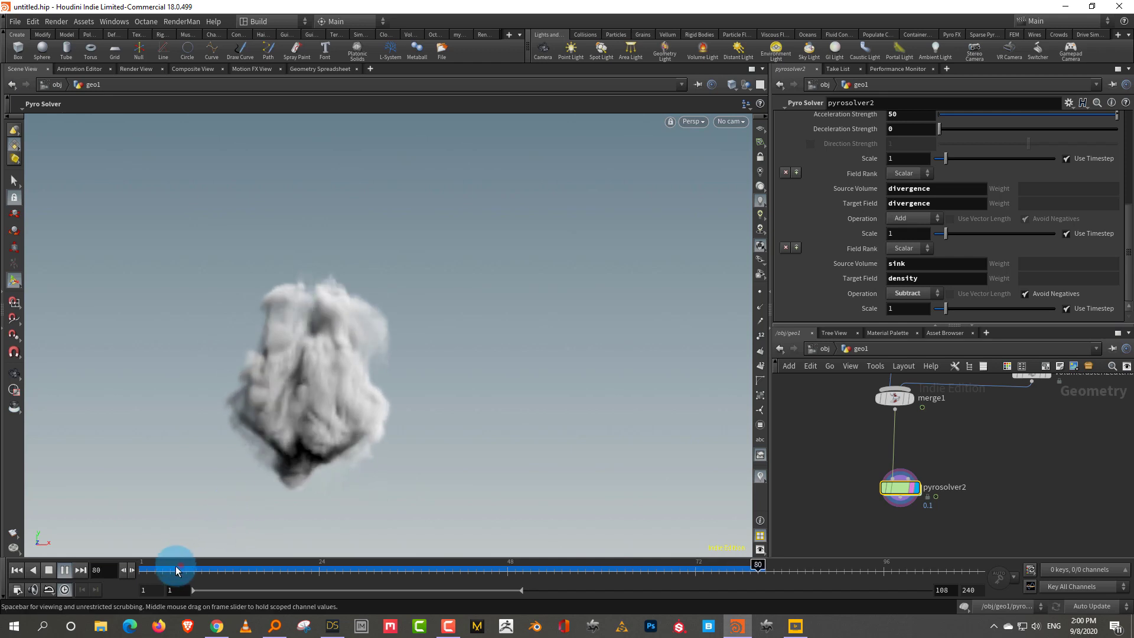
pyautogui.moveTo(170, 570); pyautogui.dragTo(429, 570)
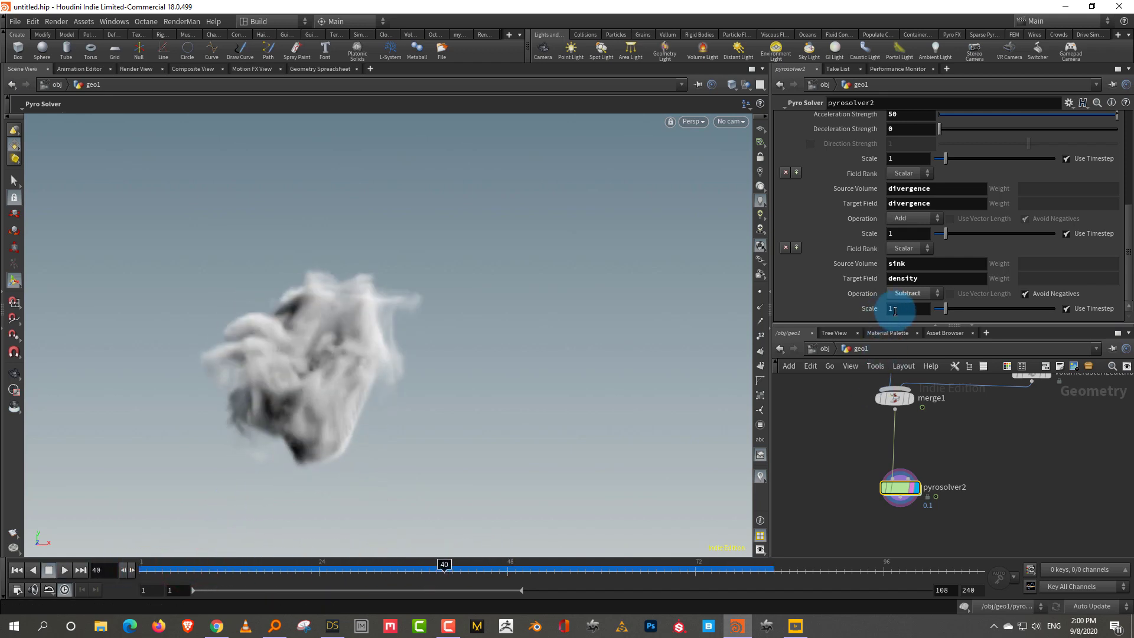
pyautogui.moveTo(902, 324); pyautogui.dragTo(904, 259)
pyautogui.moveTo(979, 446); pyautogui.dragTo(973, 435, button='middle')
# Display pyrosource2's scattered points and move it and box1 up and right
pyautogui.click(978, 436)
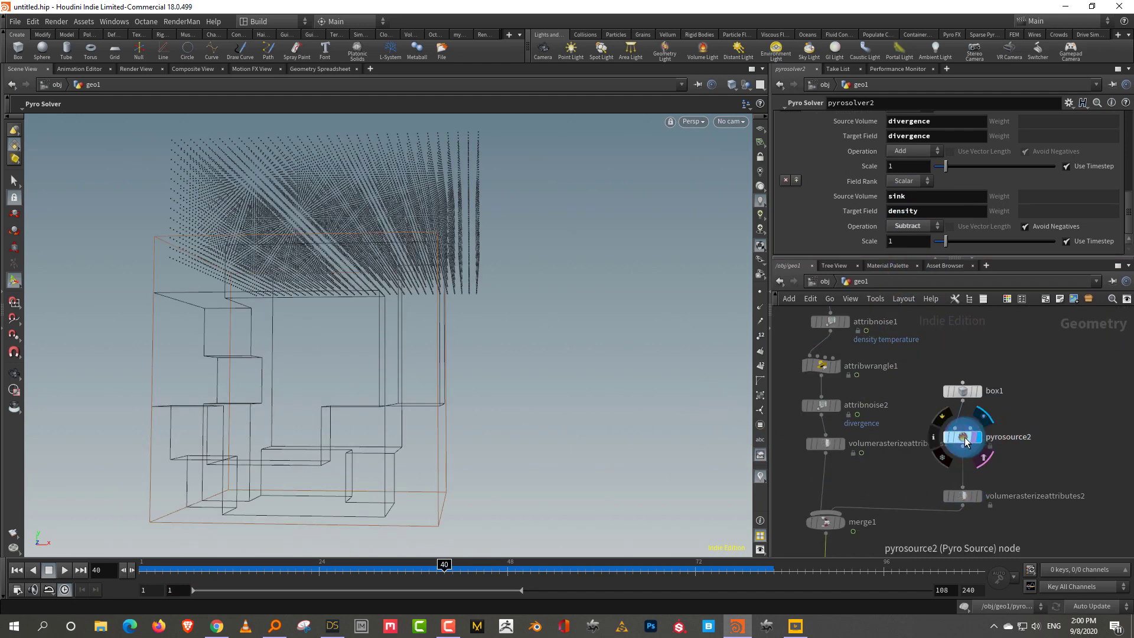
pyautogui.click(963, 437)
pyautogui.keyDown('shift'); pyautogui.moveTo(963, 437); pyautogui.dragTo(992, 383); pyautogui.keyUp('shift')
pyautogui.press('Escape')
pyautogui.moveTo(565, 387); pyautogui.dragTo(516, 377)
pyautogui.press('Return')
pyautogui.scroll(3, 1036, 419)
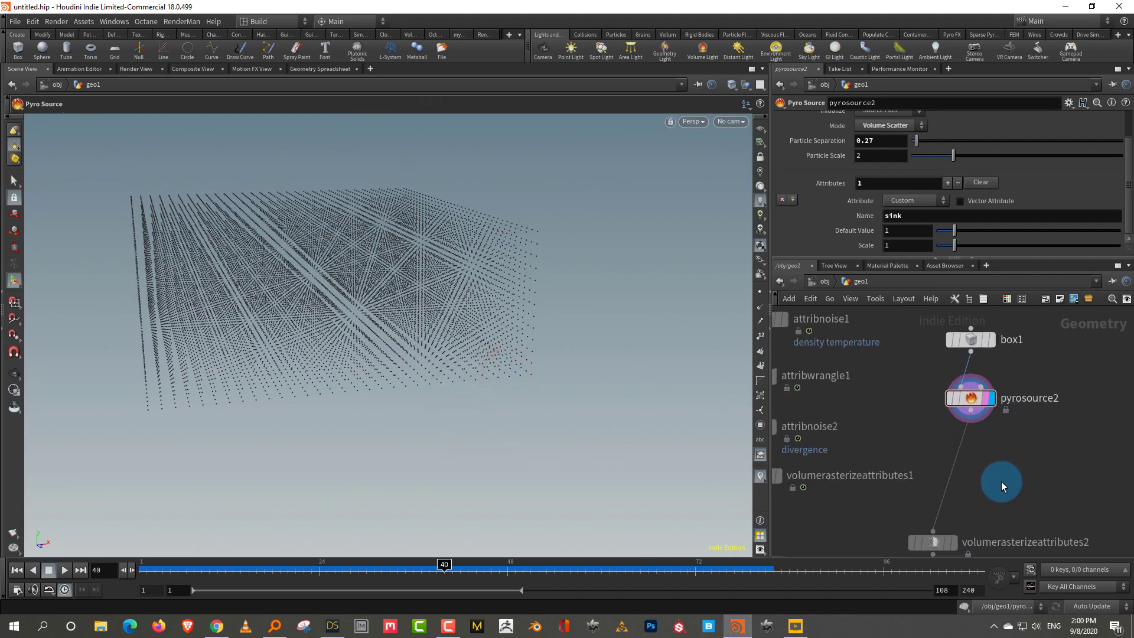
# Add an Attribute VOP node, attribvop1, below pyrosource2
pyautogui.press('Tab')
pyautogui.write('vop')
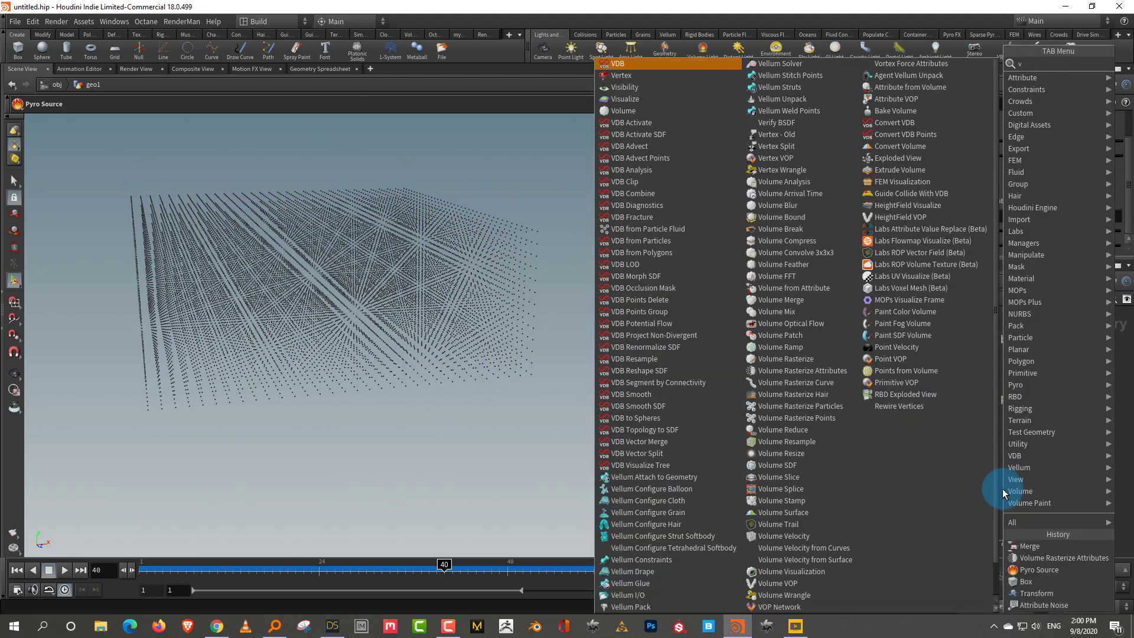
pyautogui.click(956, 75)
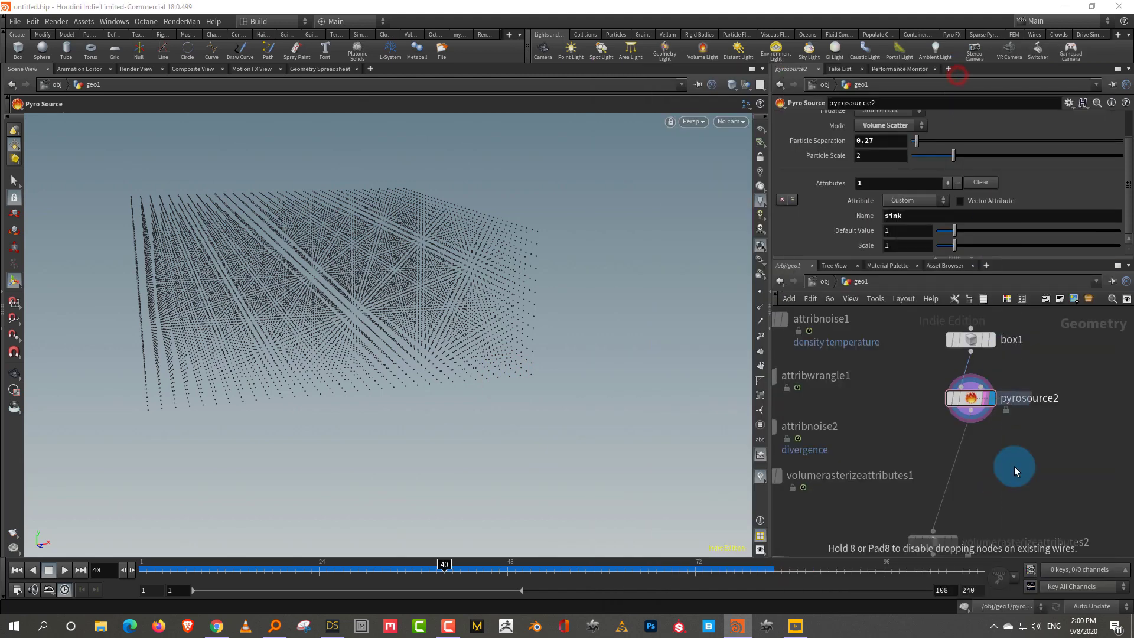
pyautogui.click(1016, 489)
# Insert a Labs Color Gradient between pyrosource2 and the rasterizer, and delete attribvop1
pyautogui.press('Tab')
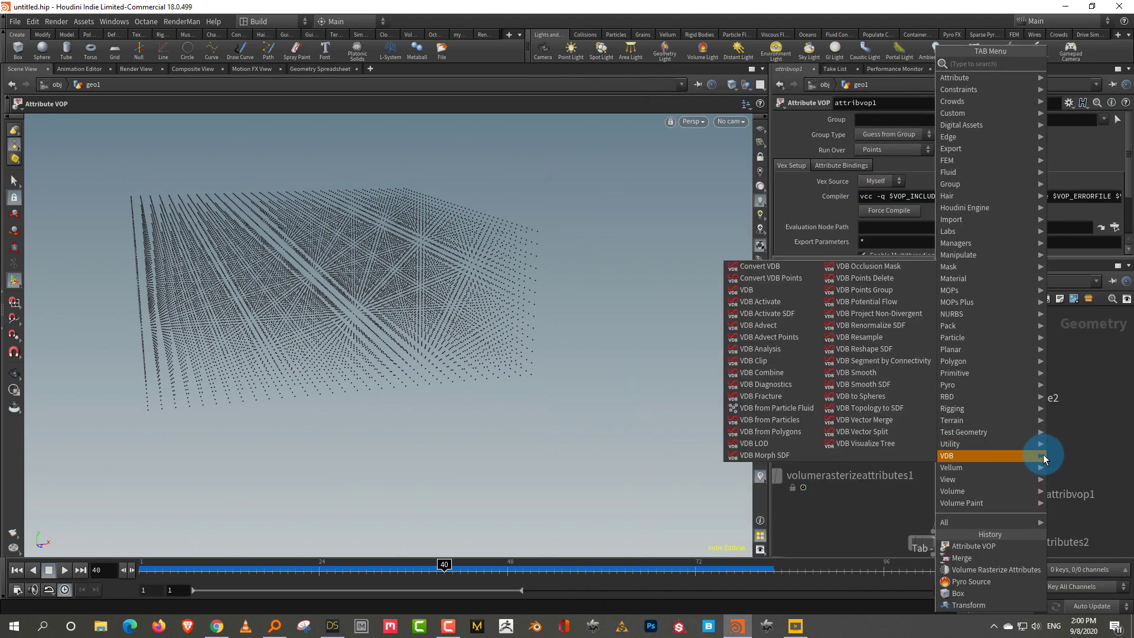
pyautogui.write('colo')
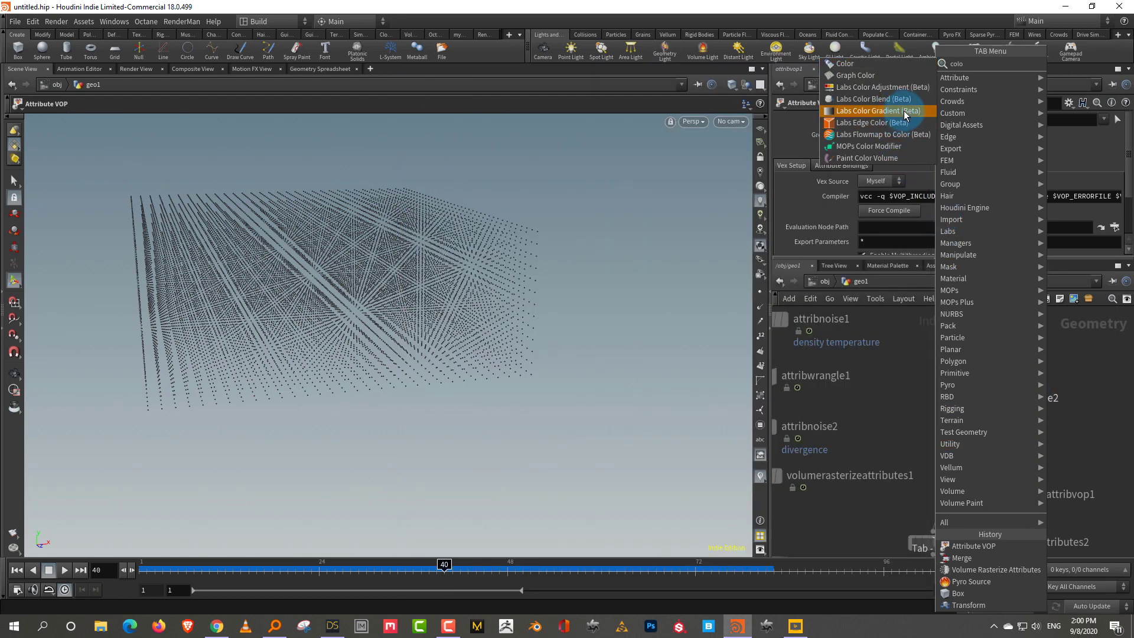
pyautogui.click(905, 111)
pyautogui.click(976, 459)
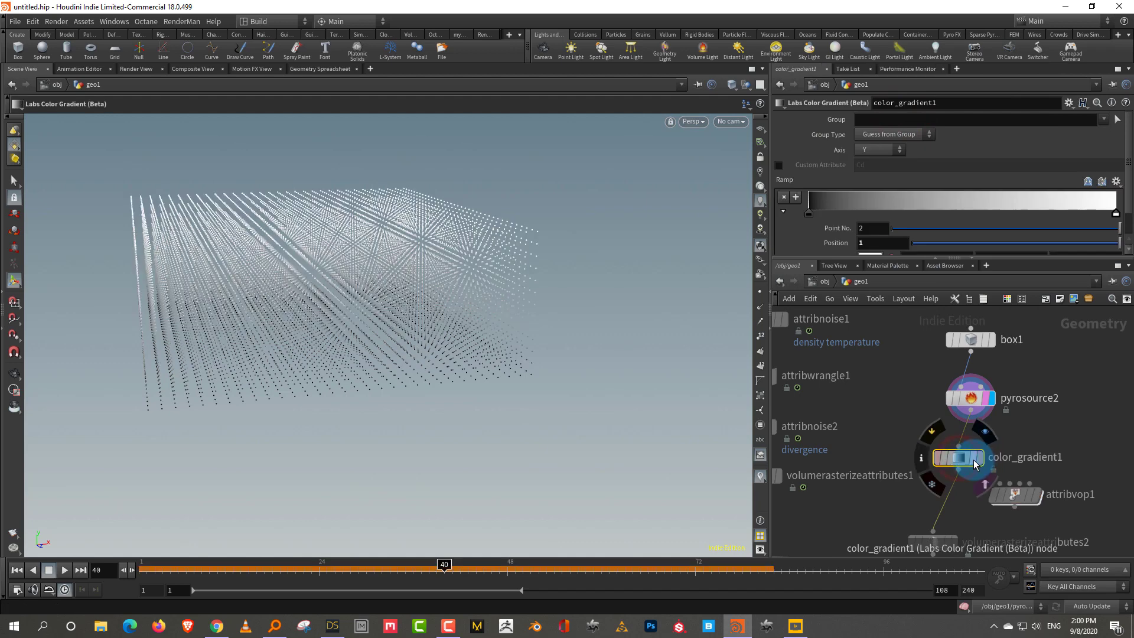
pyautogui.moveTo(444, 342); pyautogui.dragTo(419, 357)
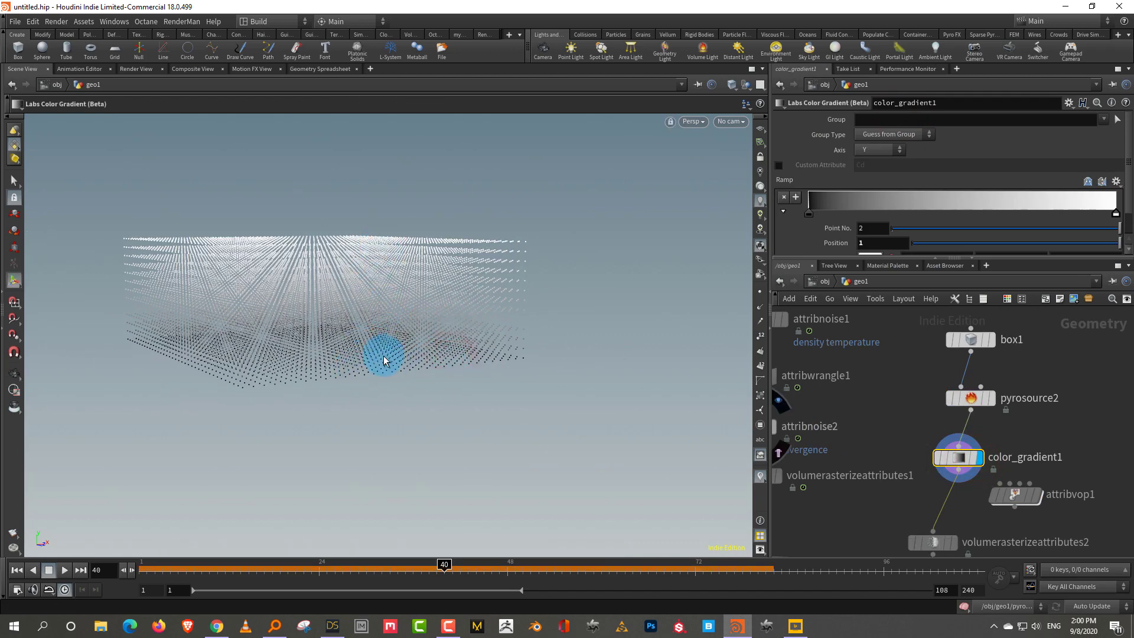
pyautogui.moveTo(1092, 474); pyautogui.dragTo(1085, 434, button='middle')
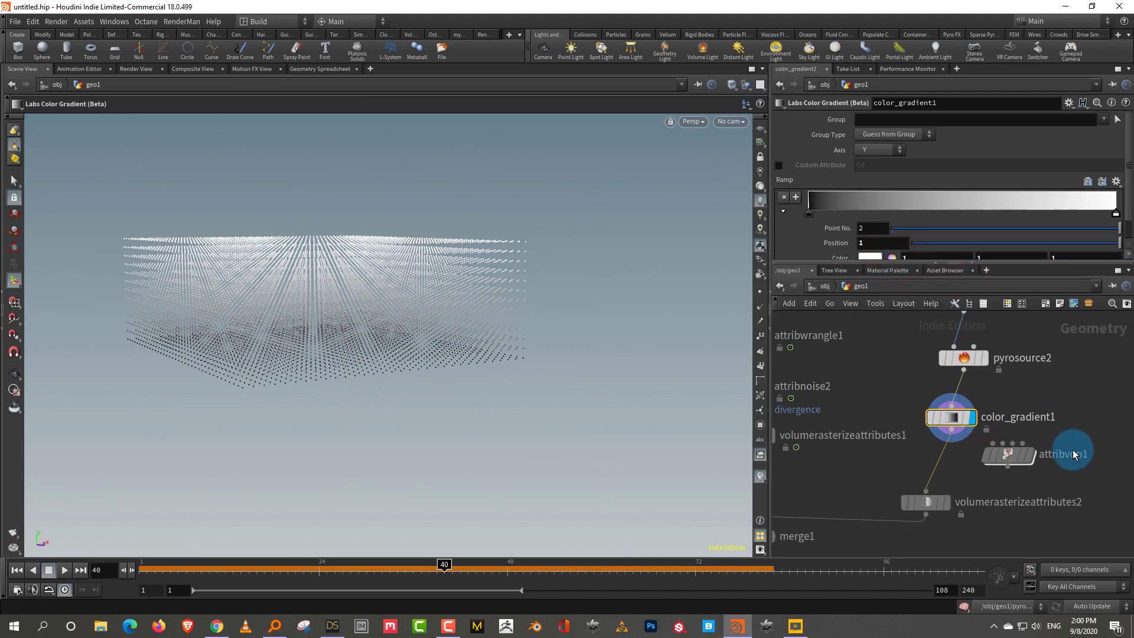
pyautogui.click(1053, 473)
pyautogui.press('Delete')
pyautogui.press('Tab')
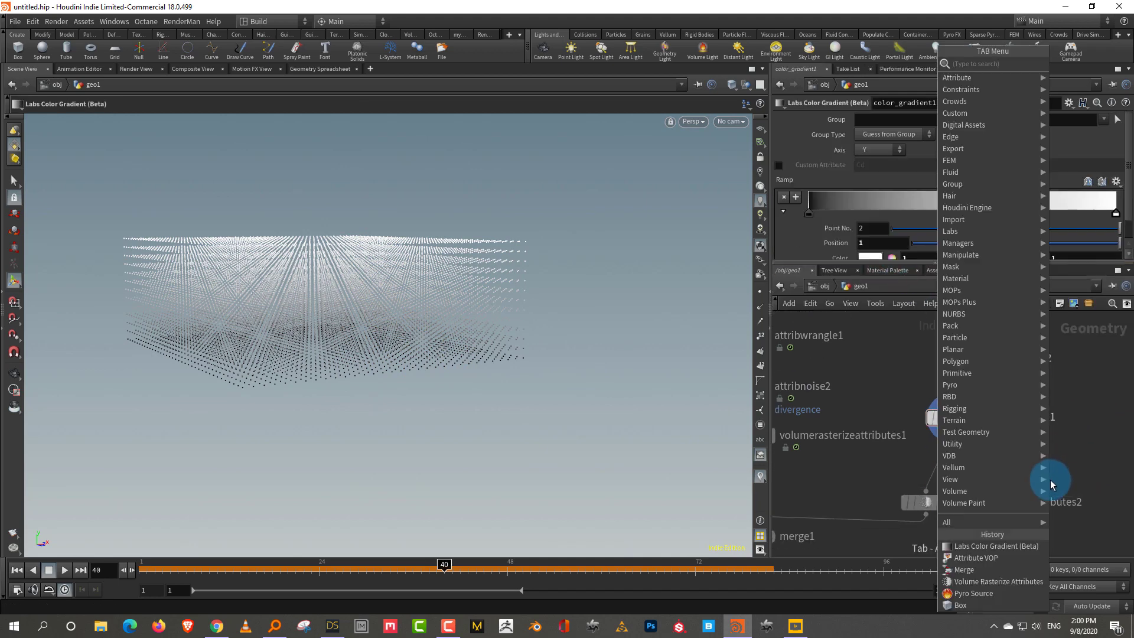
pyautogui.write('wrang')
pyautogui.click(893, 63)
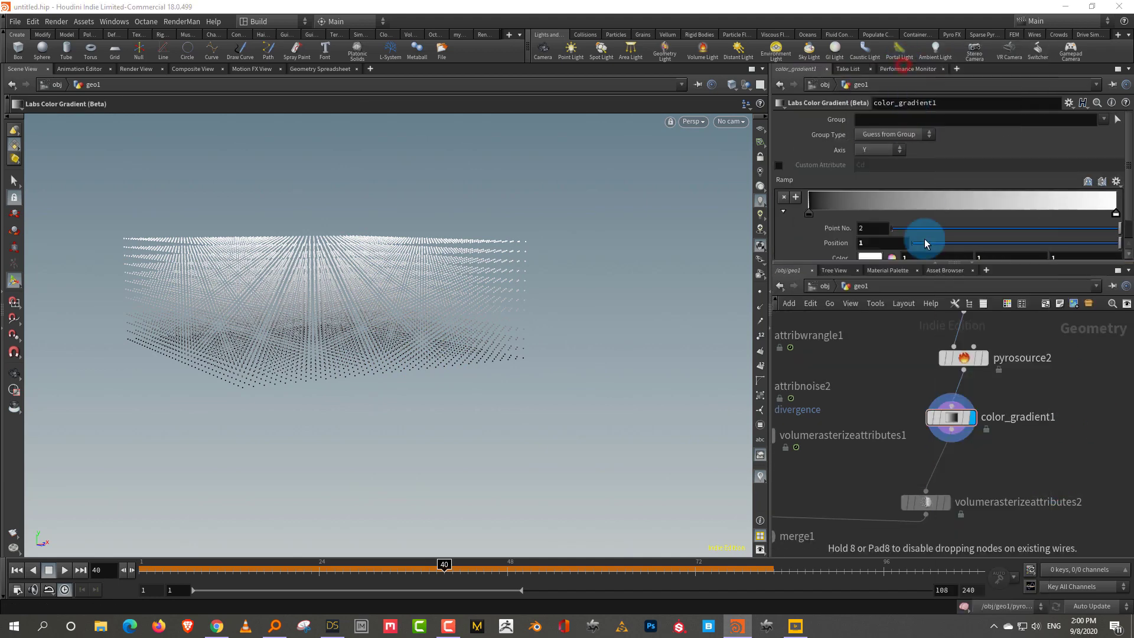
pyautogui.click(953, 466)
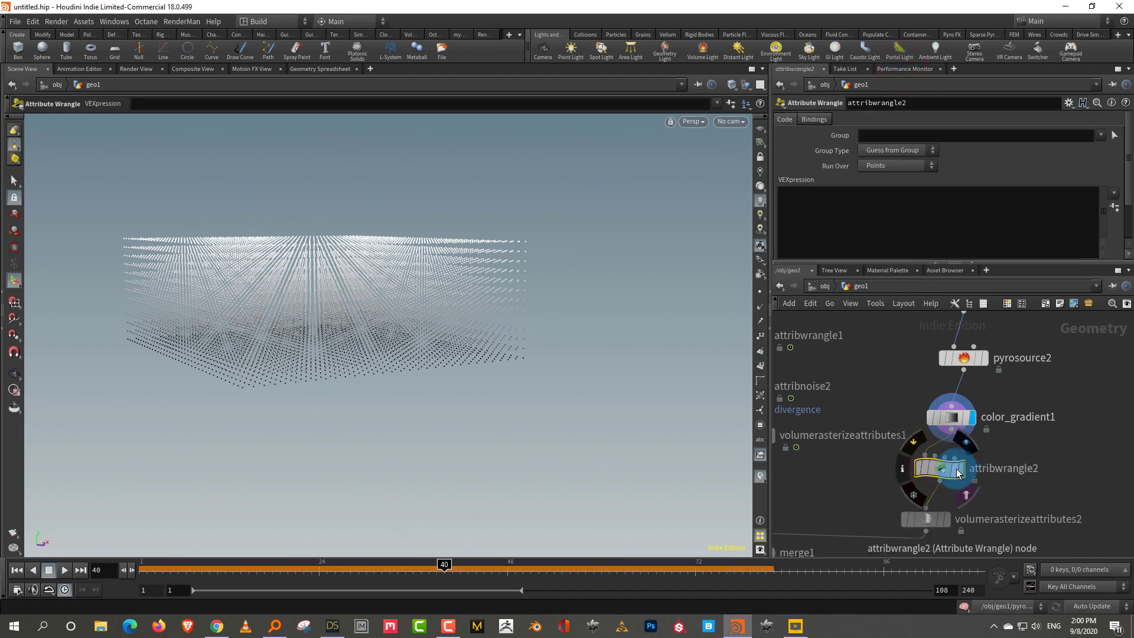
pyautogui.click(962, 470)
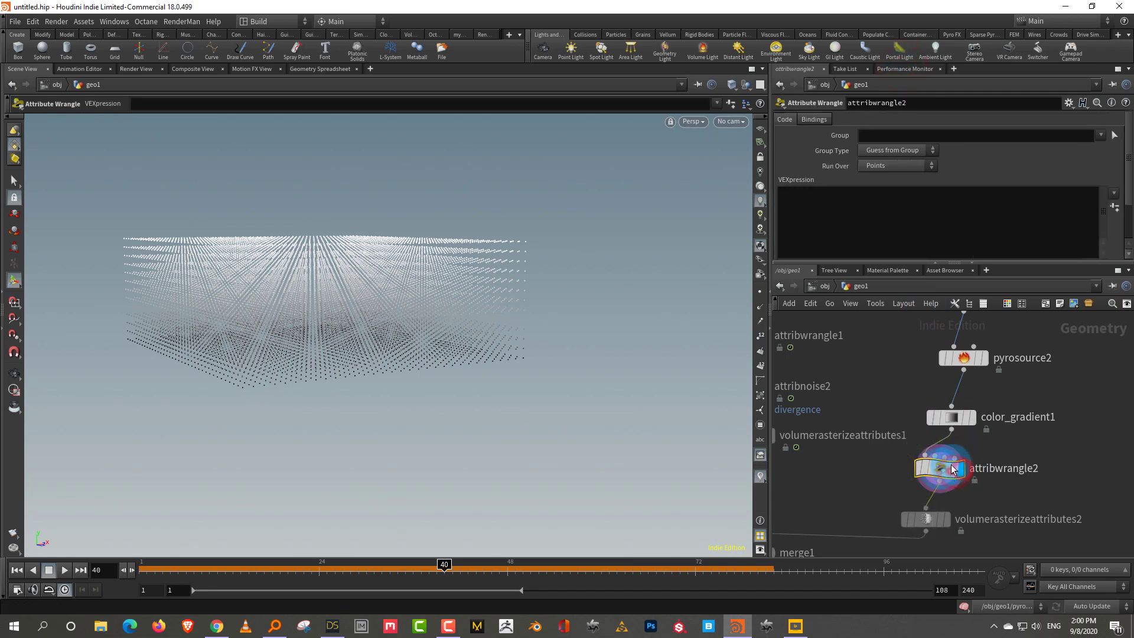
pyautogui.click(851, 213)
pyautogui.write('f@sin')
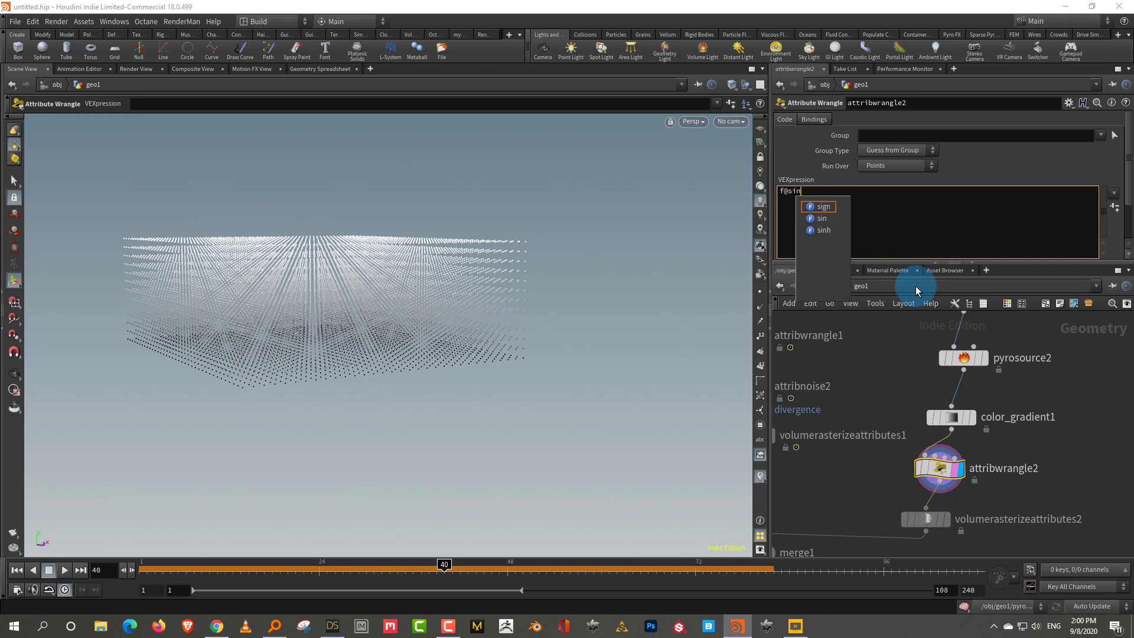
pyautogui.write('k ')
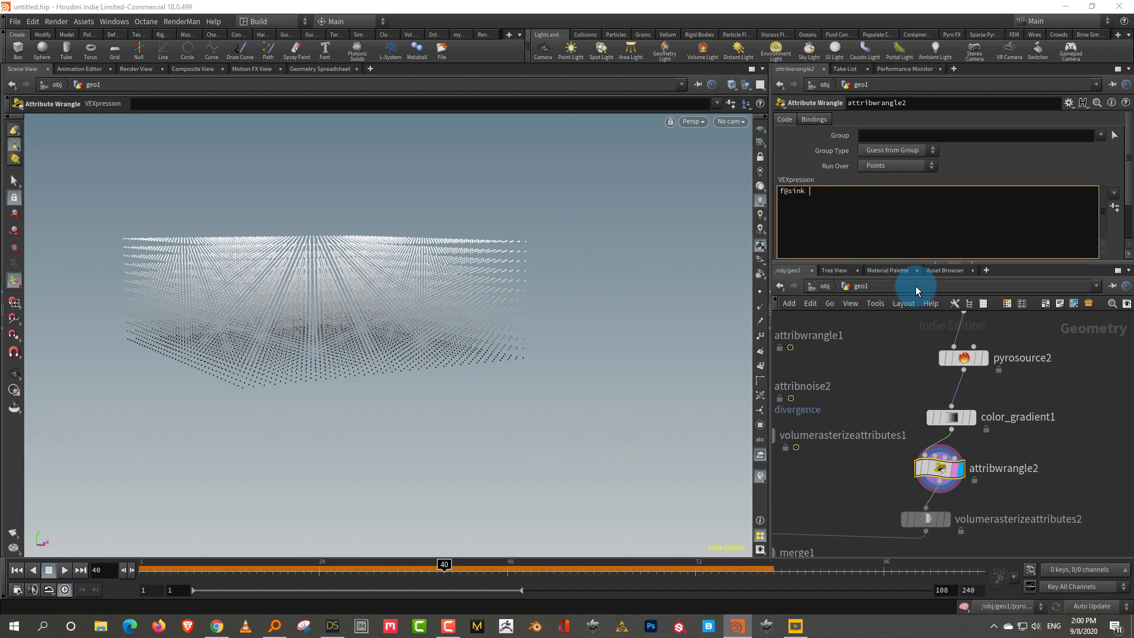
pyautogui.write('*= @Cd.r;')
pyautogui.moveTo(1039, 461); pyautogui.dragTo(1039, 402, button='middle')
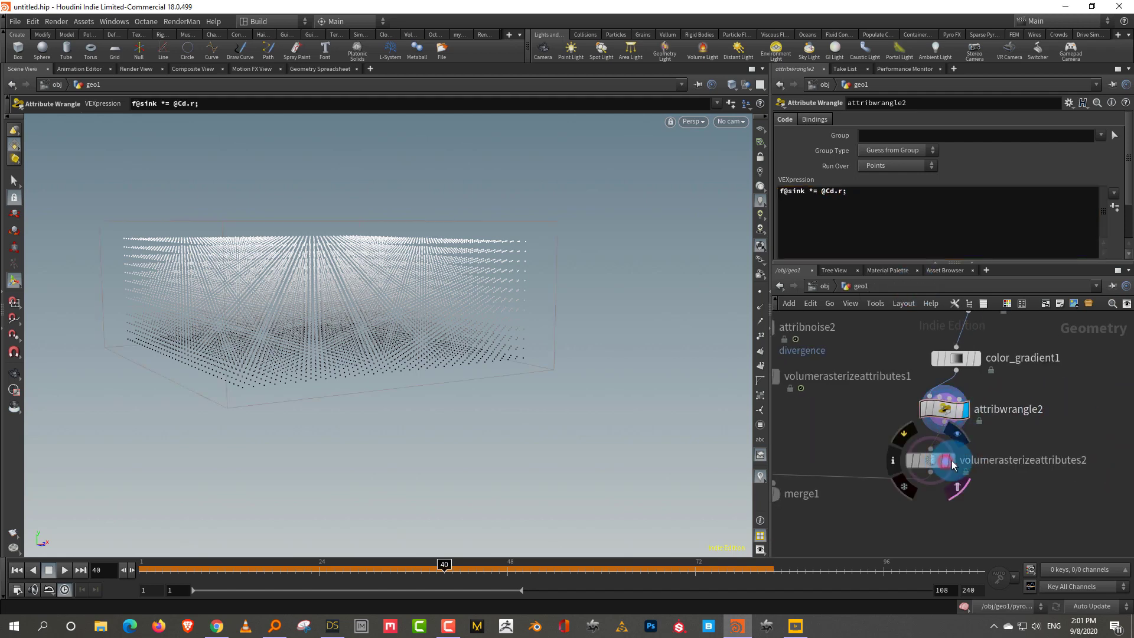
# Display the rasterized sink volume and orbit around it
pyautogui.click(946, 462)
pyautogui.moveTo(658, 441); pyautogui.dragTo(554, 406)
pyautogui.press('Return')
pyautogui.click(403, 340)
pyautogui.moveTo(401, 293); pyautogui.dragTo(474, 327)
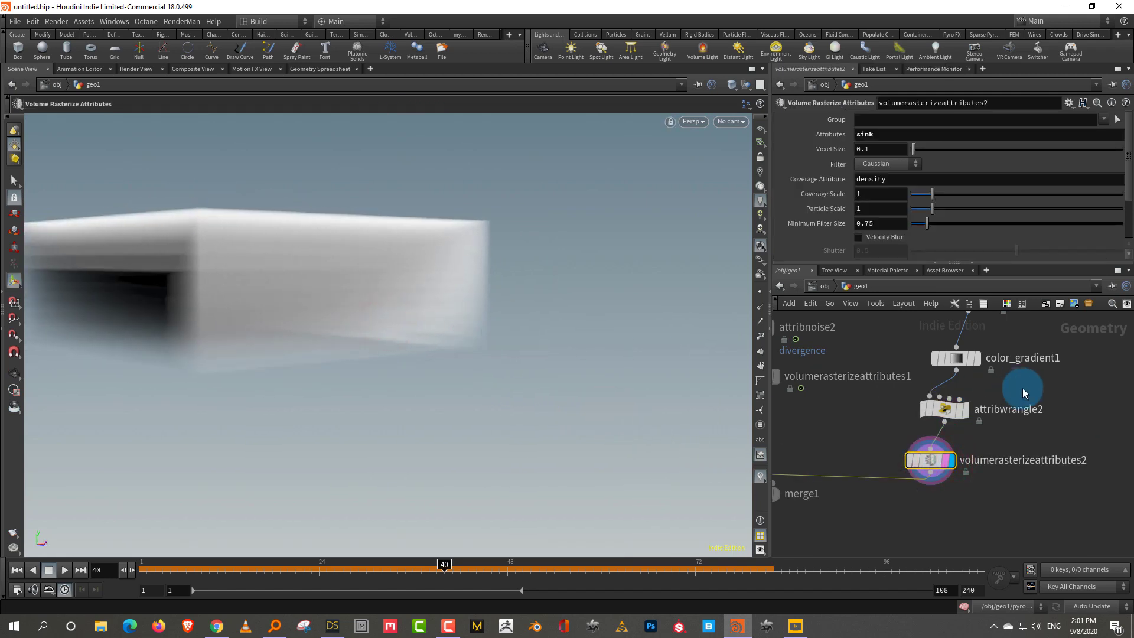
# Pull color_gradient1's white ramp key in to about 0.85, then display pyrosolver2 and play
pyautogui.moveTo(993, 361); pyautogui.dragTo(976, 387, button='middle')
pyautogui.click(976, 391)
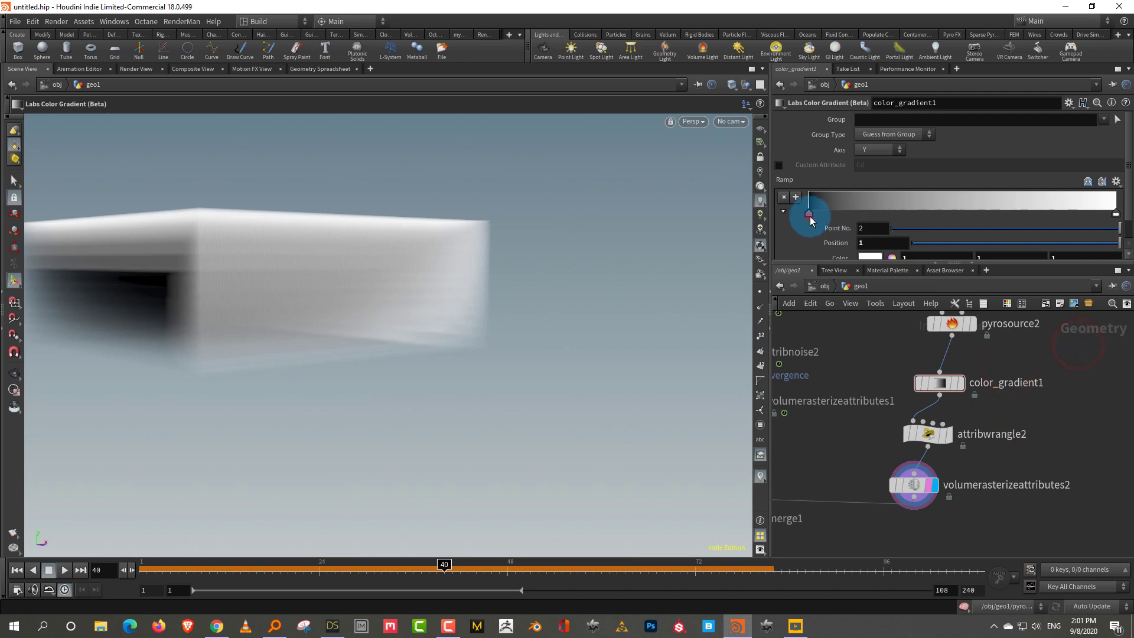
pyautogui.moveTo(813, 220)
pyautogui.mouseDown()
pyautogui.moveTo(860, 220)
pyautogui.moveTo(794, 225)
pyautogui.moveTo(861, 220)
pyautogui.moveTo(809, 214)
pyautogui.mouseUp()
pyautogui.moveTo(246, 566); pyautogui.dragTo(114, 582)
pyautogui.moveTo(1075, 448); pyautogui.dragTo(1024, 367, button='middle')
pyautogui.moveTo(1117, 217); pyautogui.dragTo(1072, 216)
pyautogui.moveTo(933, 498); pyautogui.dragTo(906, 451, button='middle')
pyautogui.click(910, 471)
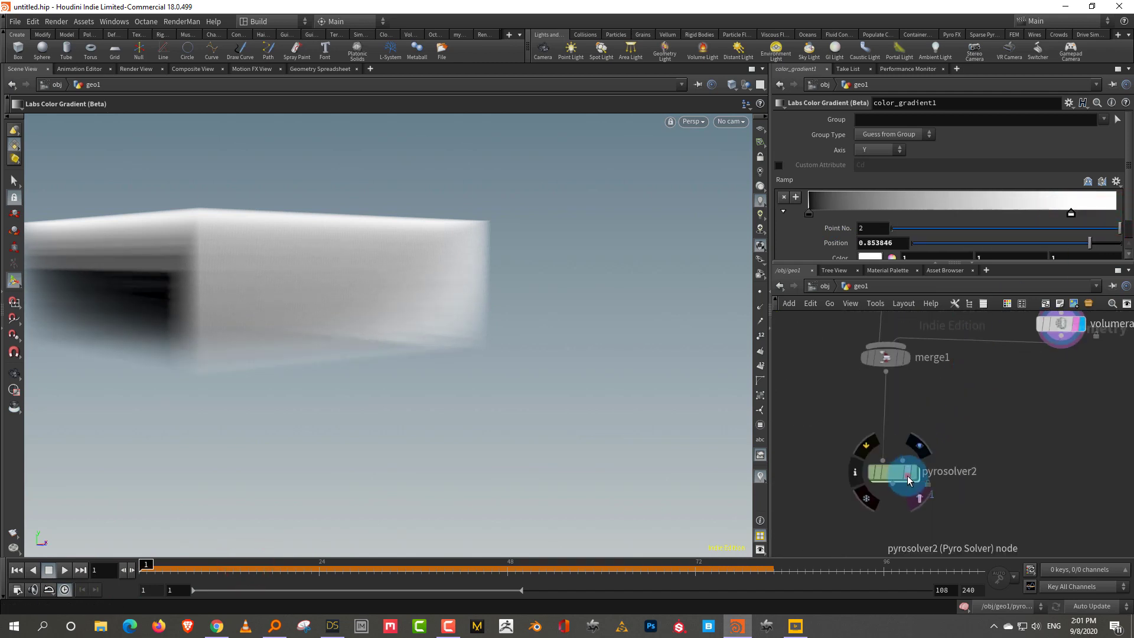
pyautogui.press('Up')
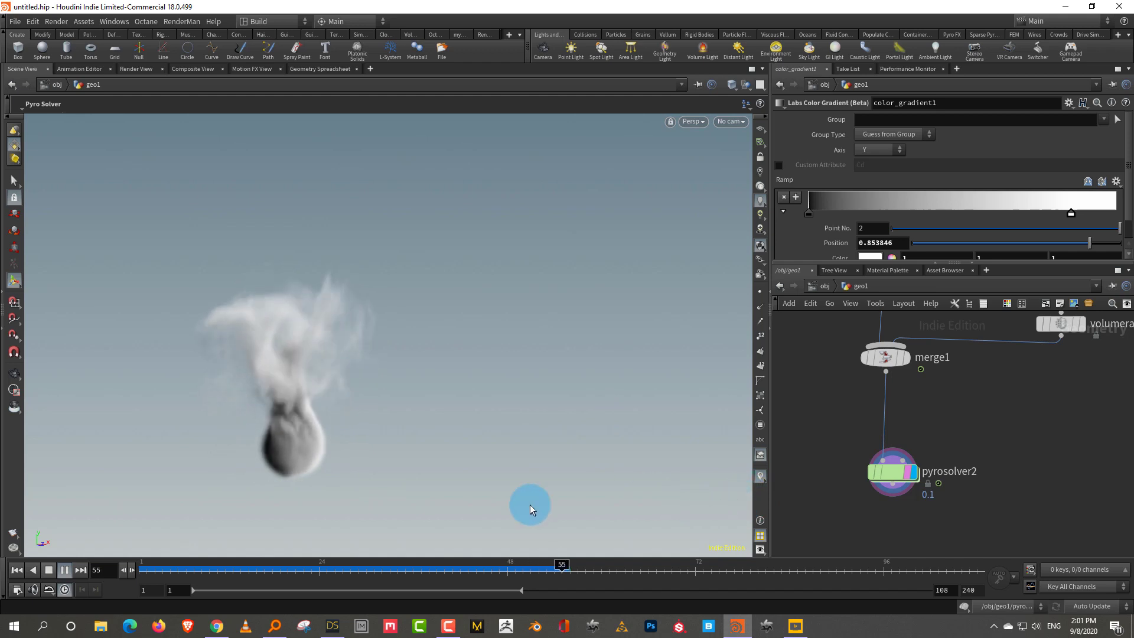
# Stop at frame 61, paste a copy of the gradient sink chain to the right, and delete the originals
pyautogui.click(49, 571)
pyautogui.scroll(-4, 1025, 417)
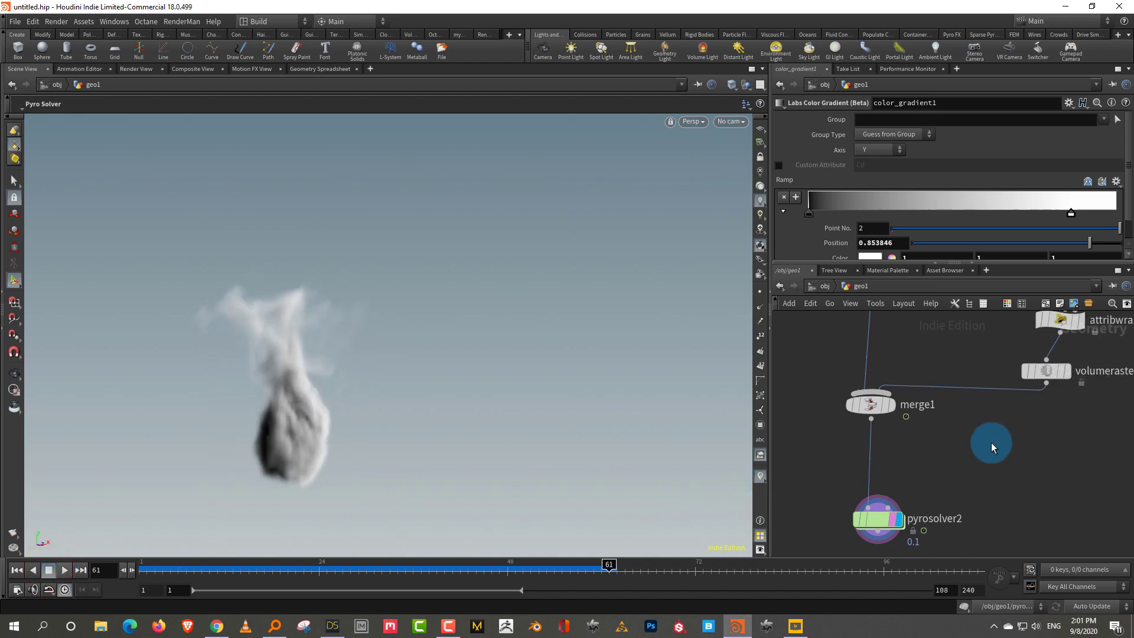
pyautogui.press('space')
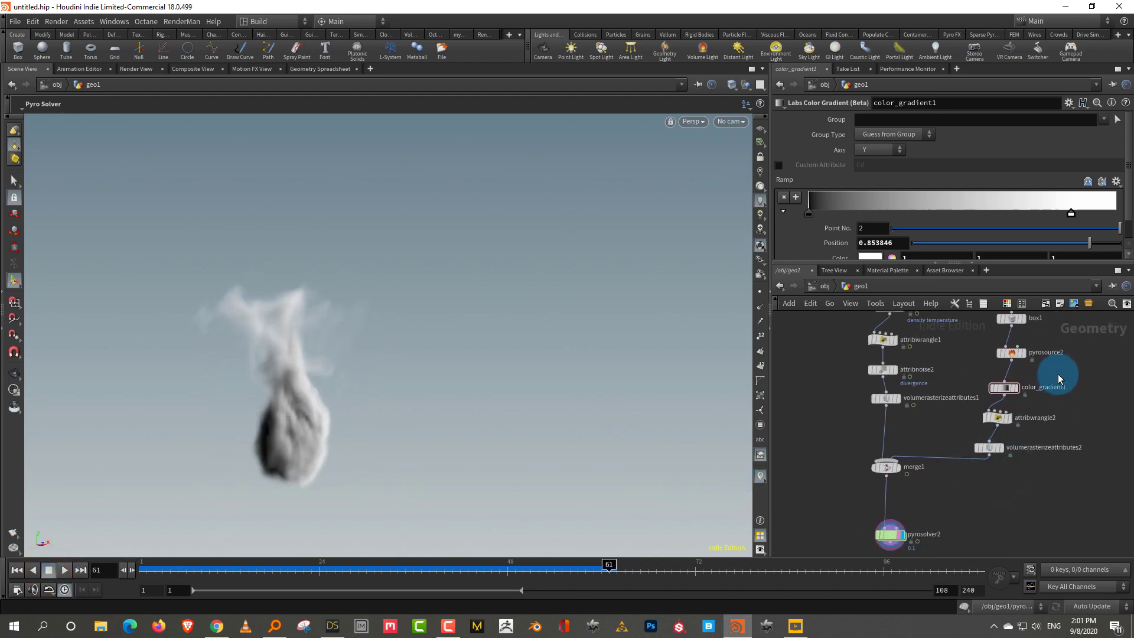
pyautogui.moveTo(1054, 375); pyautogui.dragTo(1003, 429)
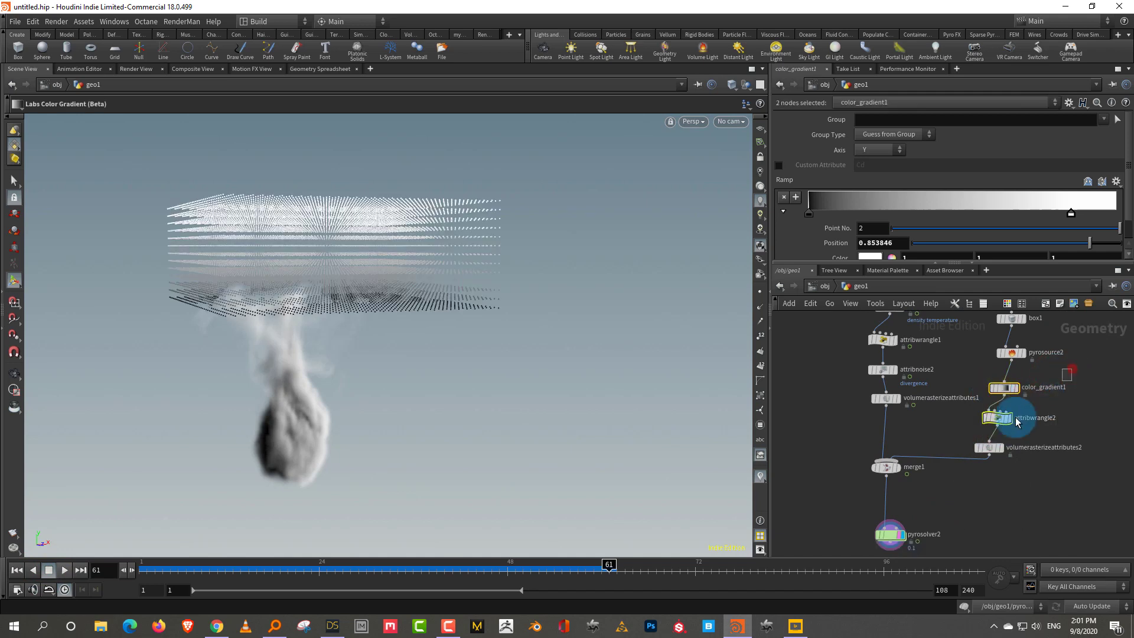
pyautogui.moveTo(1058, 418); pyautogui.dragTo(1069, 370, button='middle')
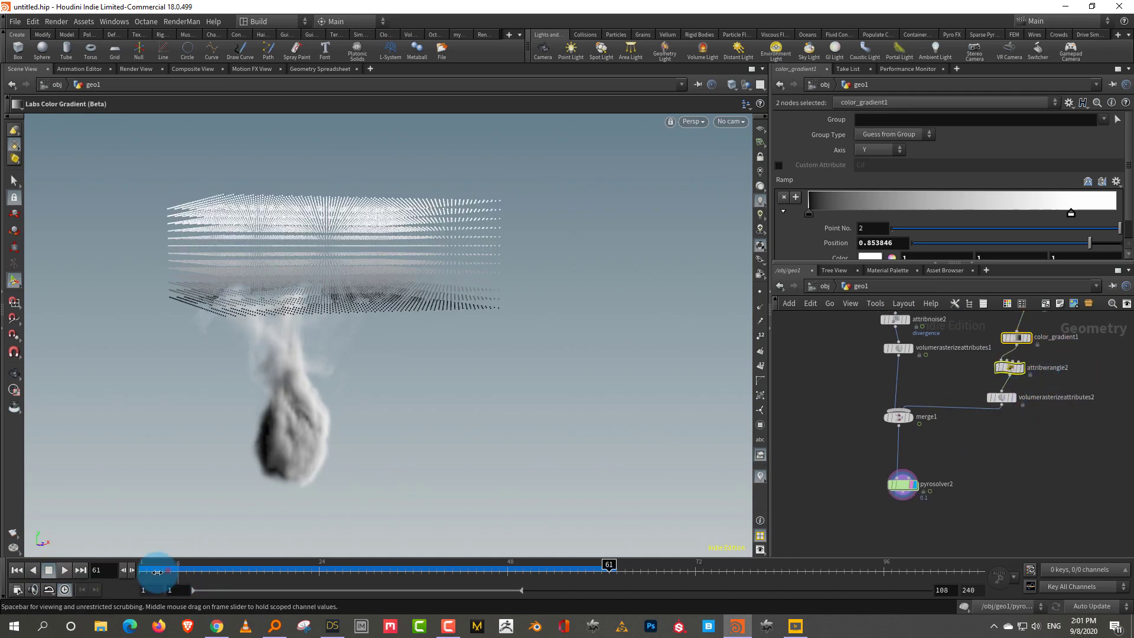
pyautogui.click(144, 567)
pyautogui.press('f')
pyautogui.hotkey('ctrl', 'v')
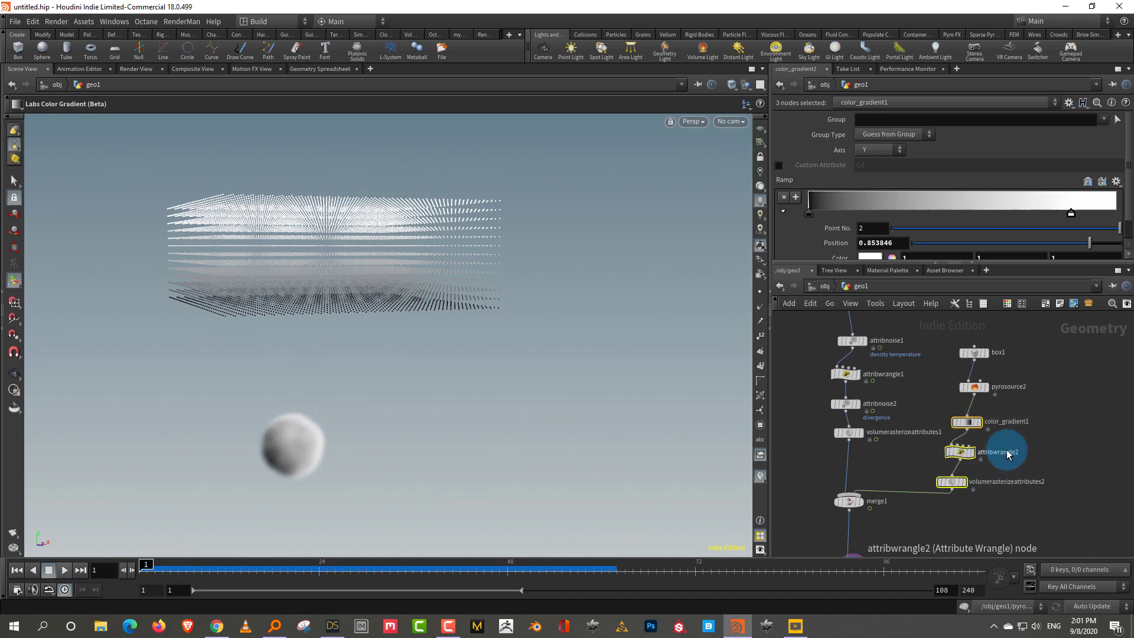
pyautogui.click(1015, 465)
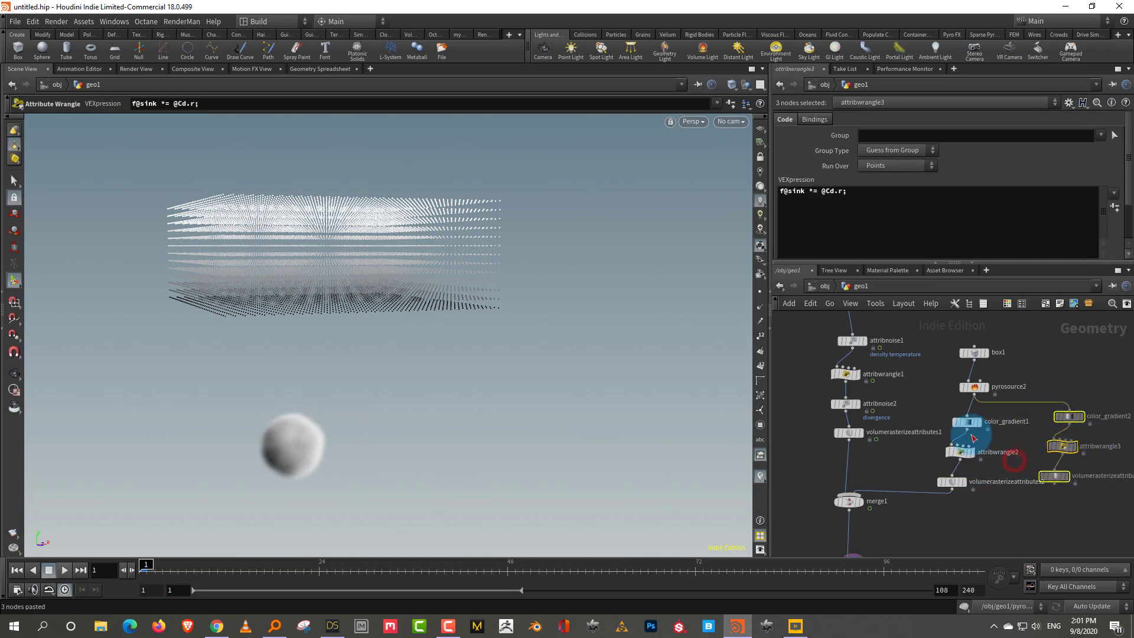
pyautogui.moveTo(938, 406); pyautogui.dragTo(974, 463)
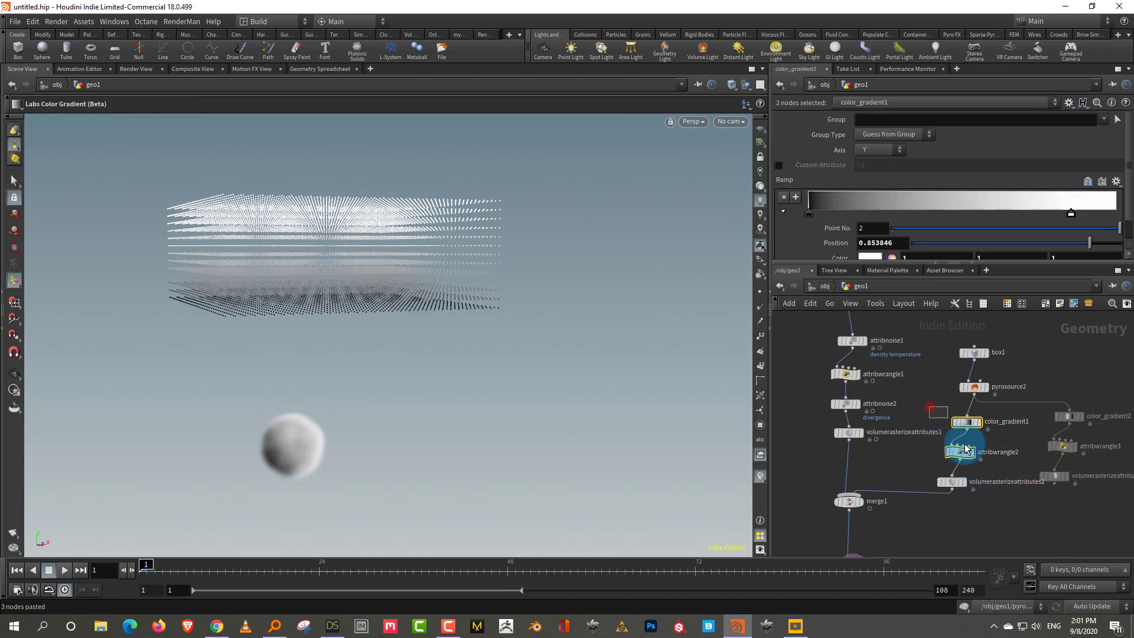
pyautogui.press('Delete')
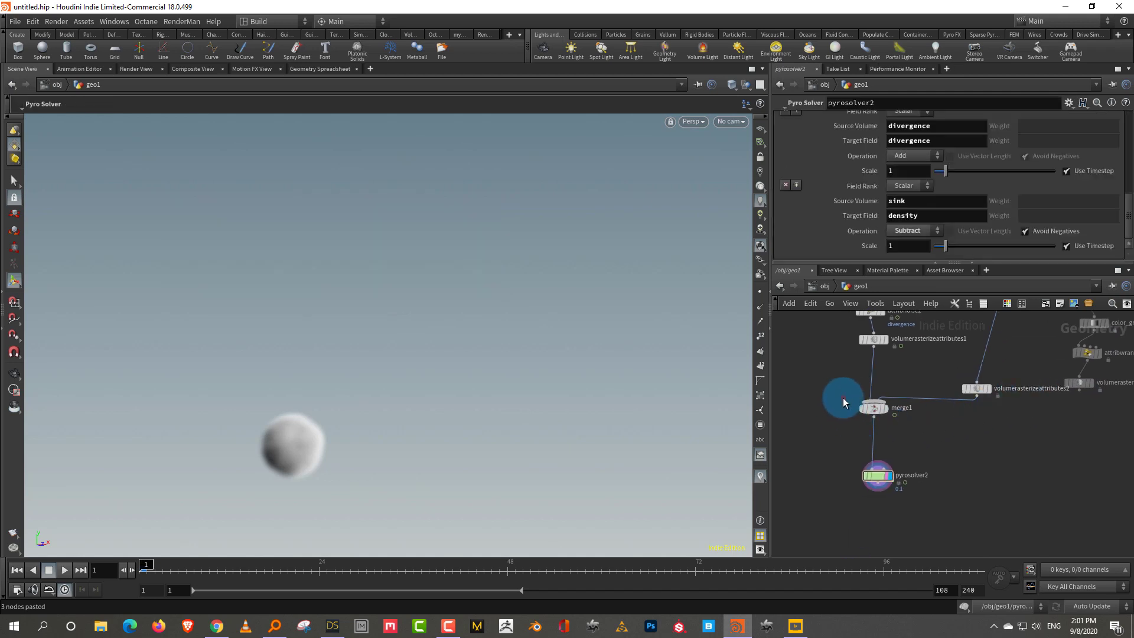
# Duplicate merge1 as merge2, wire volumerasterizeattributes1 into it, and display both rasterized sink volumes
pyautogui.click(851, 404)
pyautogui.hotkey('ctrl', 'c')
pyautogui.hotkey('ctrl', 'v')
pyautogui.click(1002, 458)
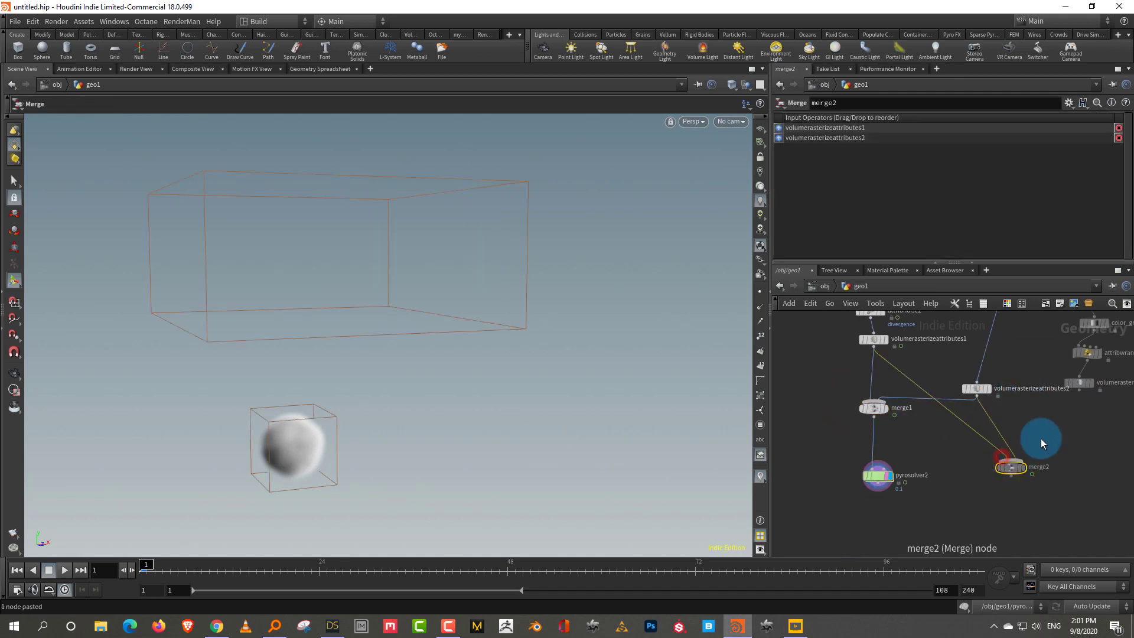
pyautogui.click(1011, 460)
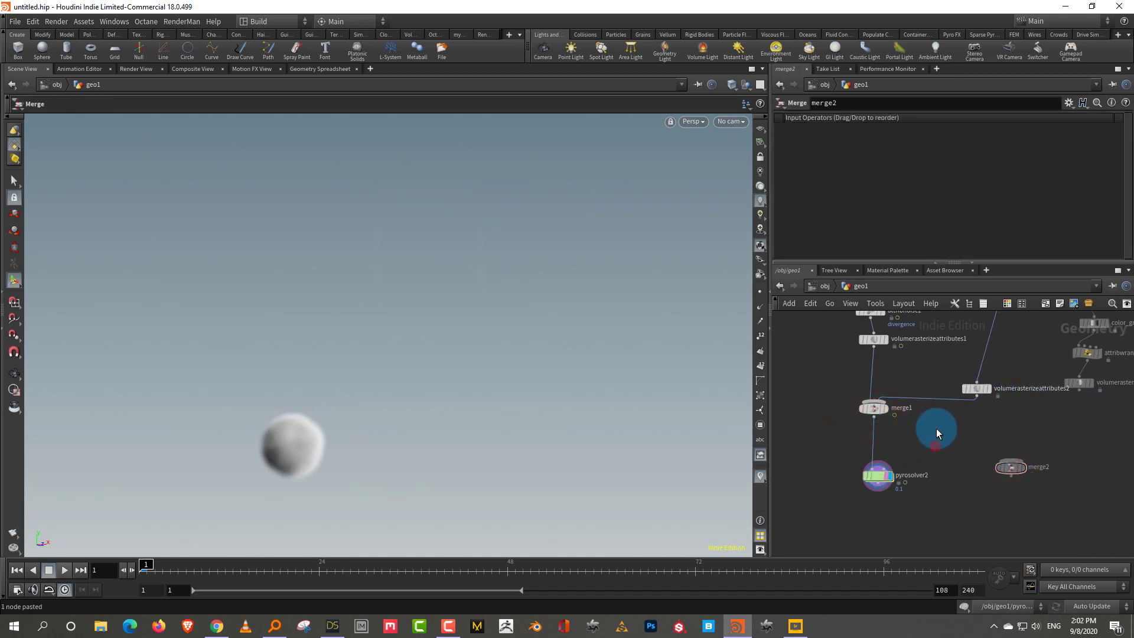
pyautogui.click(875, 351)
pyautogui.click(1012, 461)
pyautogui.click(1080, 389)
pyautogui.scroll(2, 1005, 401)
pyautogui.click(972, 382)
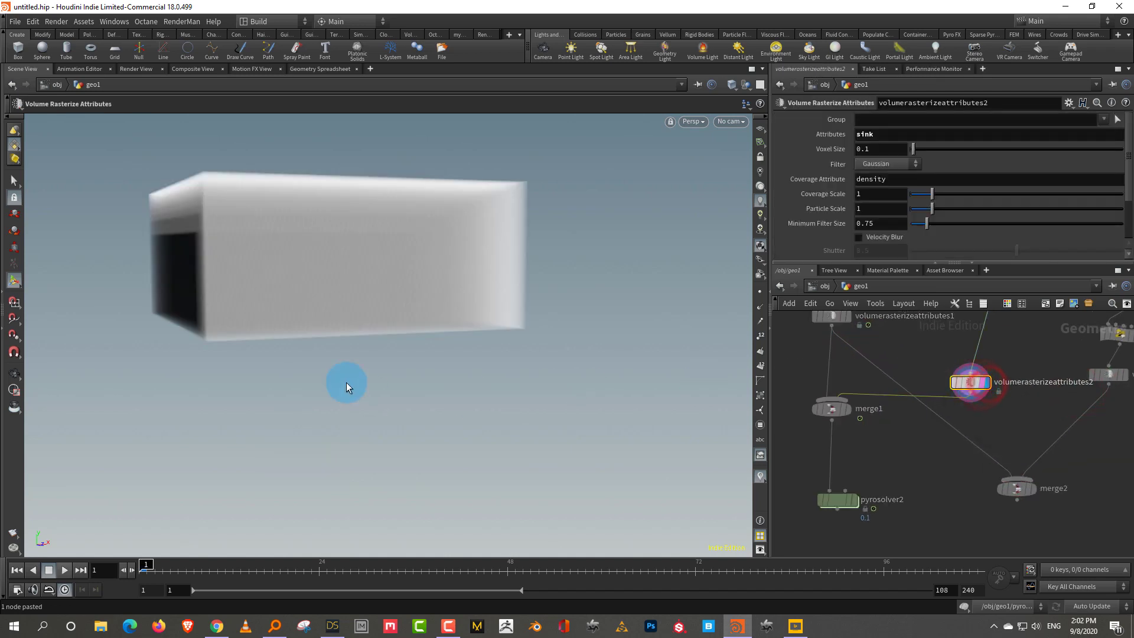
pyautogui.moveTo(1117, 430); pyautogui.dragTo(1056, 413, button='middle')
pyautogui.click(1057, 405)
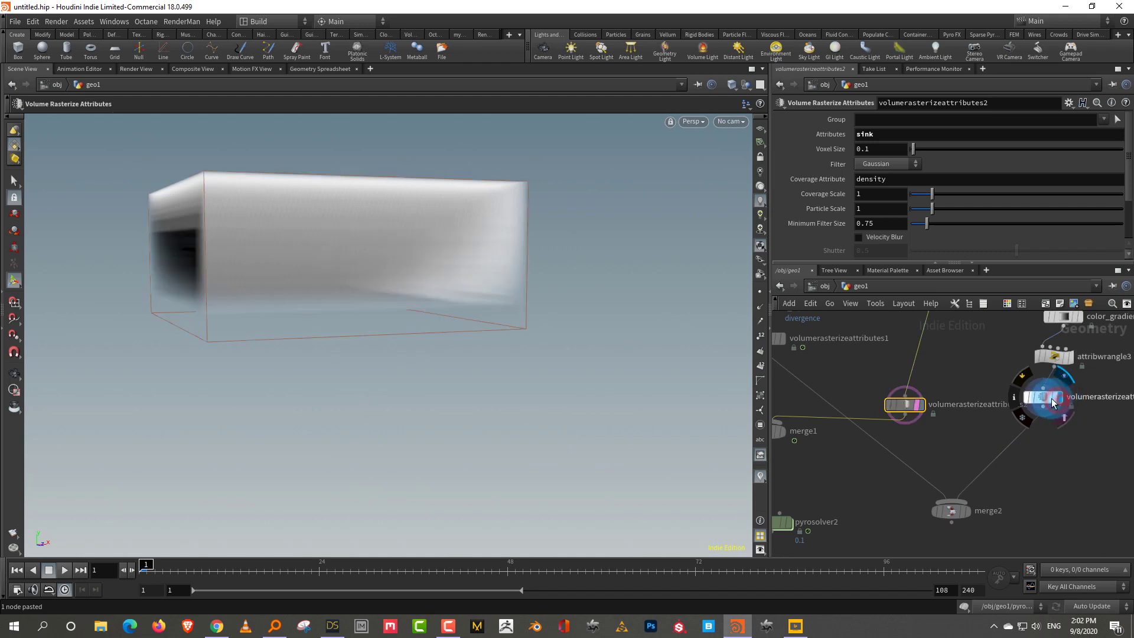
# Duplicate pyrosolver2 as pyrosolver3 and feed merge2 into it
pyautogui.moveTo(828, 509); pyautogui.dragTo(911, 413, button='middle')
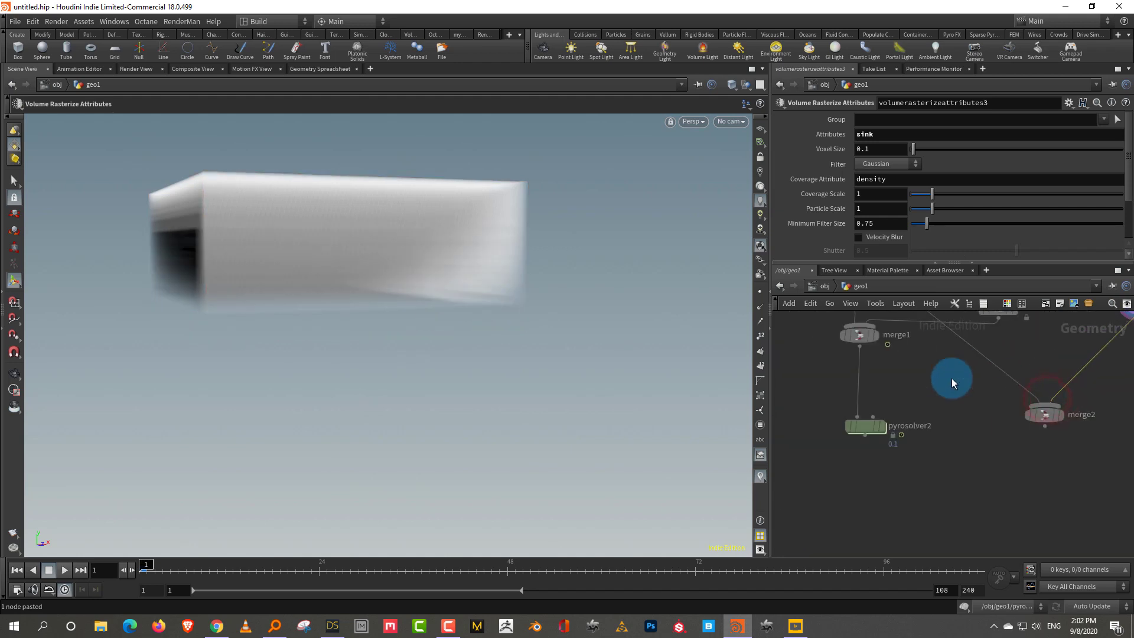
pyautogui.moveTo(841, 467); pyautogui.dragTo(841, 467)
pyautogui.click(885, 434)
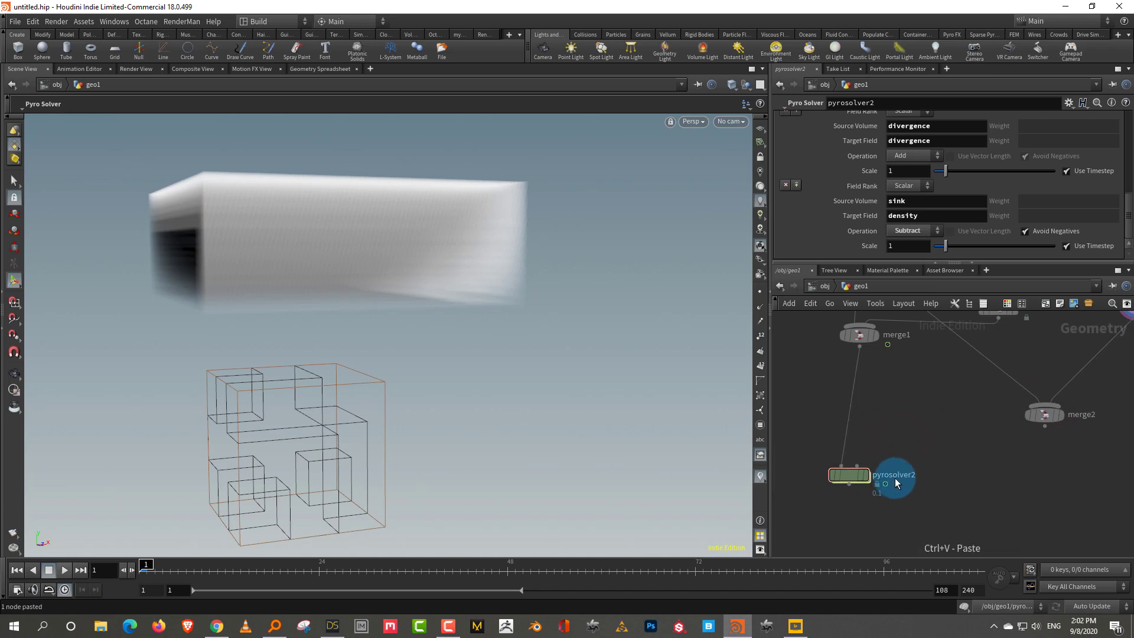
pyautogui.hotkey('ctrl', 'v')
pyautogui.click(1051, 444)
pyautogui.moveTo(1051, 444); pyautogui.dragTo(1012, 467)
pyautogui.moveTo(963, 495); pyautogui.dragTo(964, 453, button='middle')
# Add transform1 below pyrosolver3 and shift the second sim 8.6148 units along X
pyautogui.click(965, 452)
pyautogui.press('Tab')
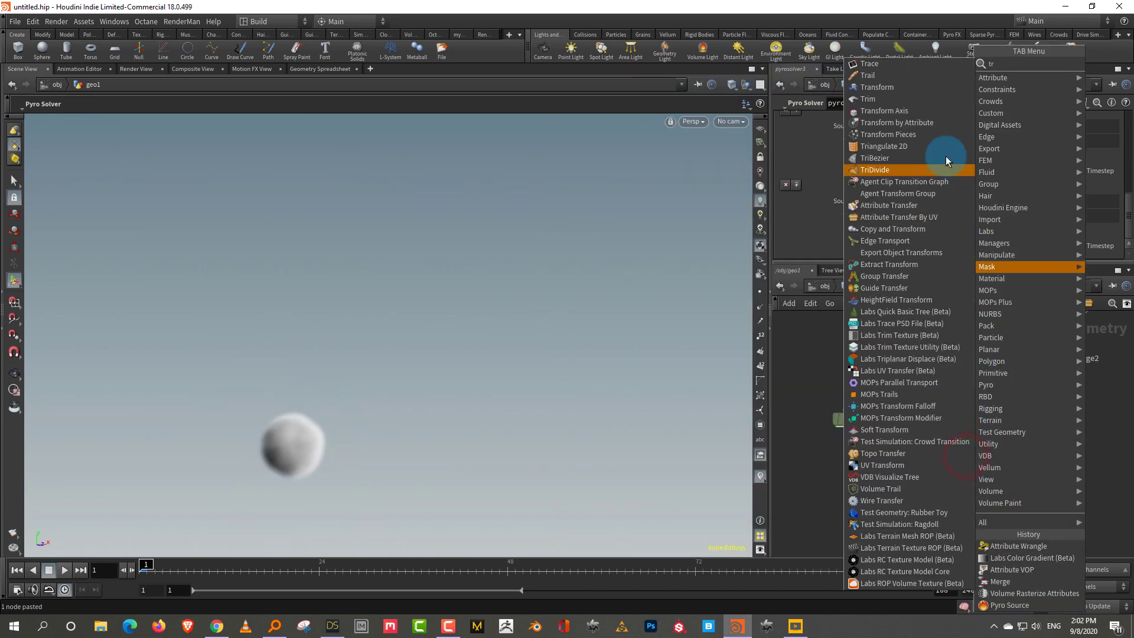
pyautogui.click(915, 86)
pyautogui.click(1022, 502)
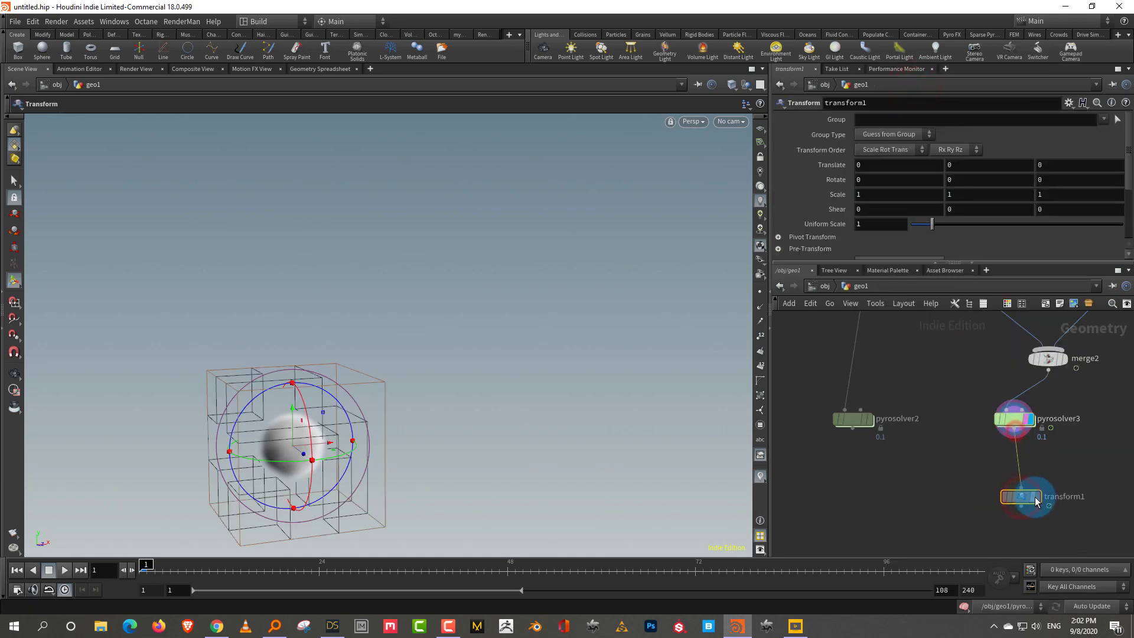
pyautogui.moveTo(331, 444); pyautogui.dragTo(583, 372)
pyautogui.click(591, 364)
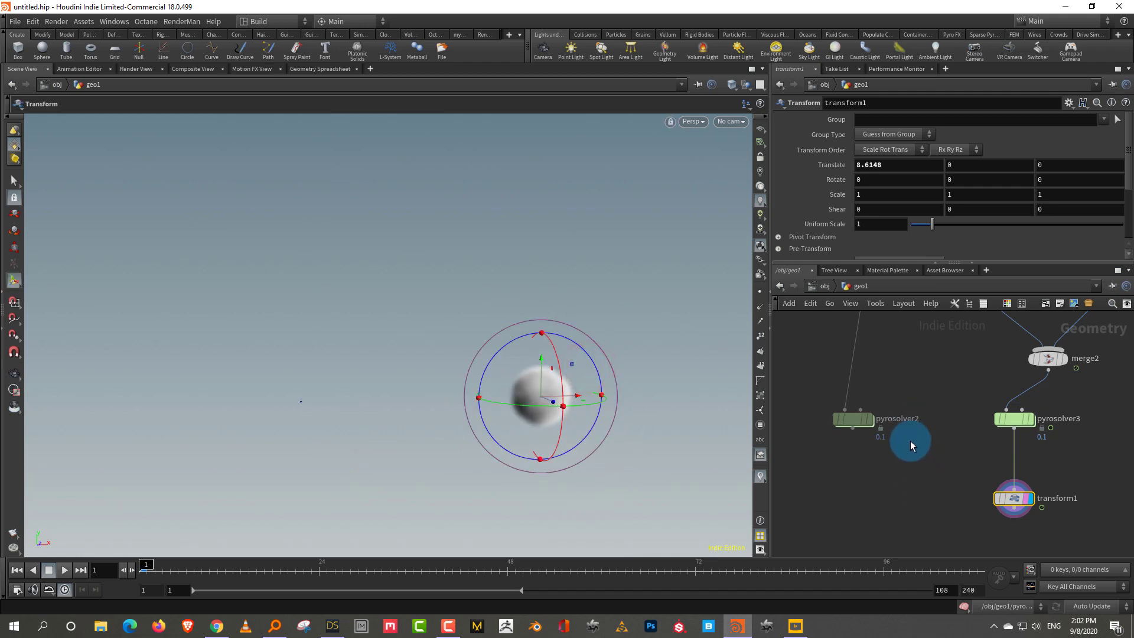
pyautogui.moveTo(923, 484); pyautogui.dragTo(910, 447, button='middle')
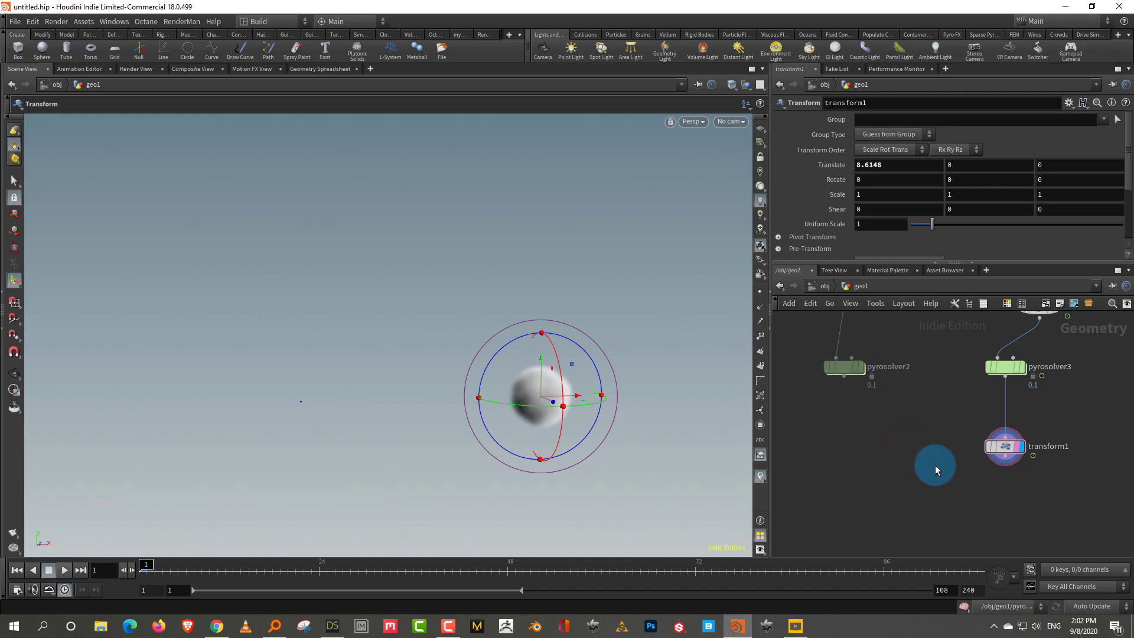
# Add merge3 combining pyrosolver2 and transform1, then play the simulation
pyautogui.press('Tab')
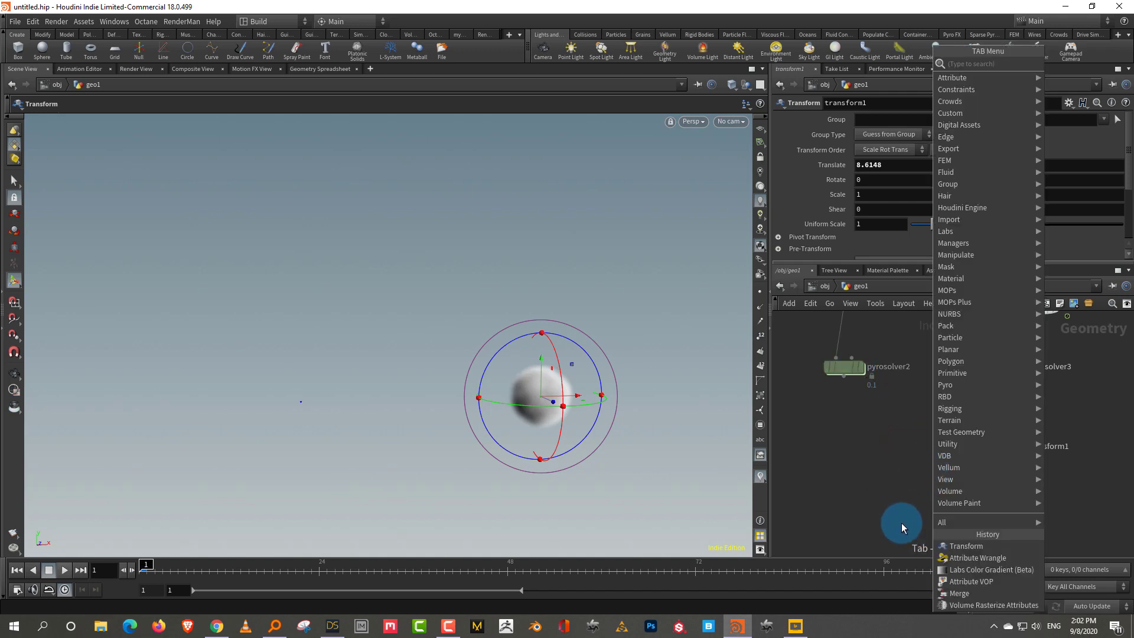
pyautogui.click(959, 594)
pyautogui.click(925, 506)
pyautogui.click(845, 378)
pyautogui.click(923, 496)
pyautogui.click(1006, 456)
pyautogui.click(926, 499)
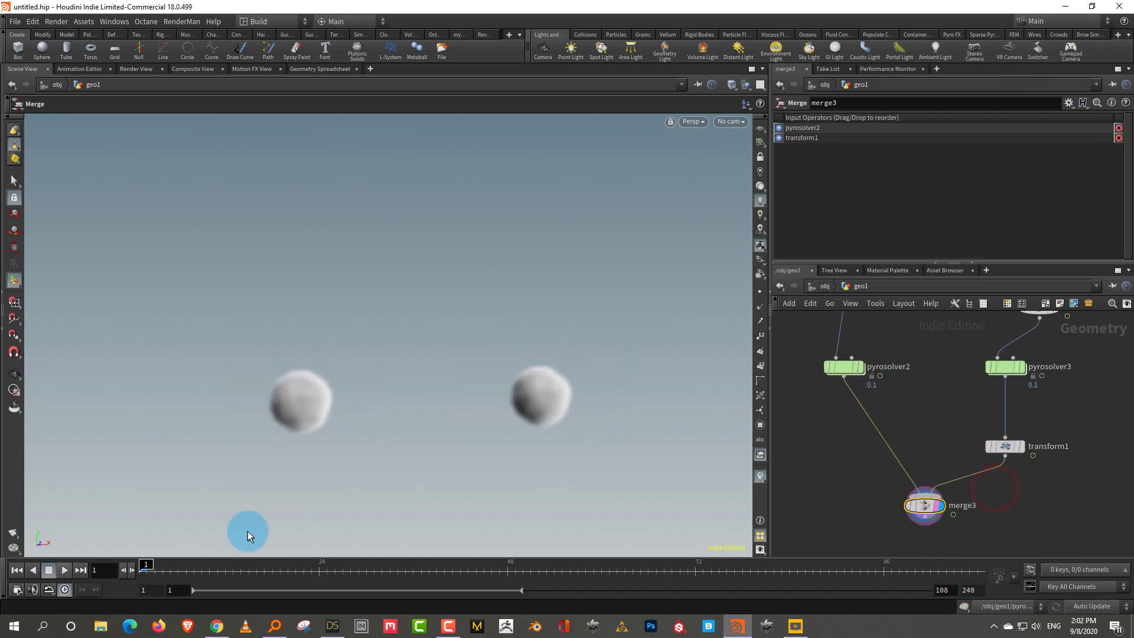
pyautogui.click(64, 570)
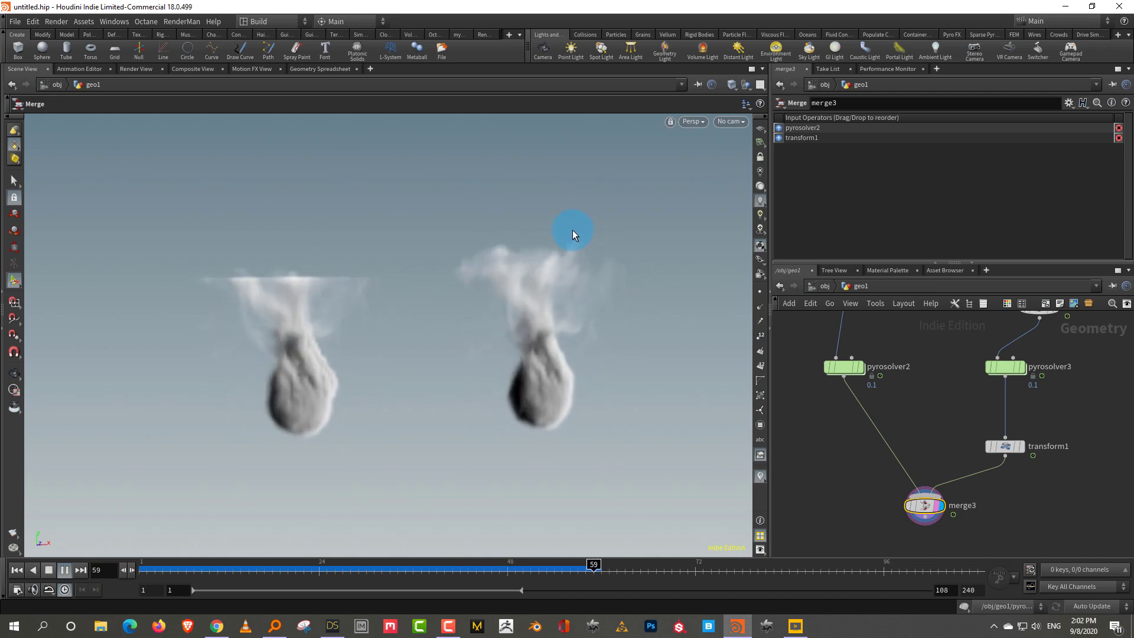
# Watch the flat-sink and gradient-sink plumes play, then stop, rewind to frame 1 and replay both
pyautogui.moveTo(1100, 562)
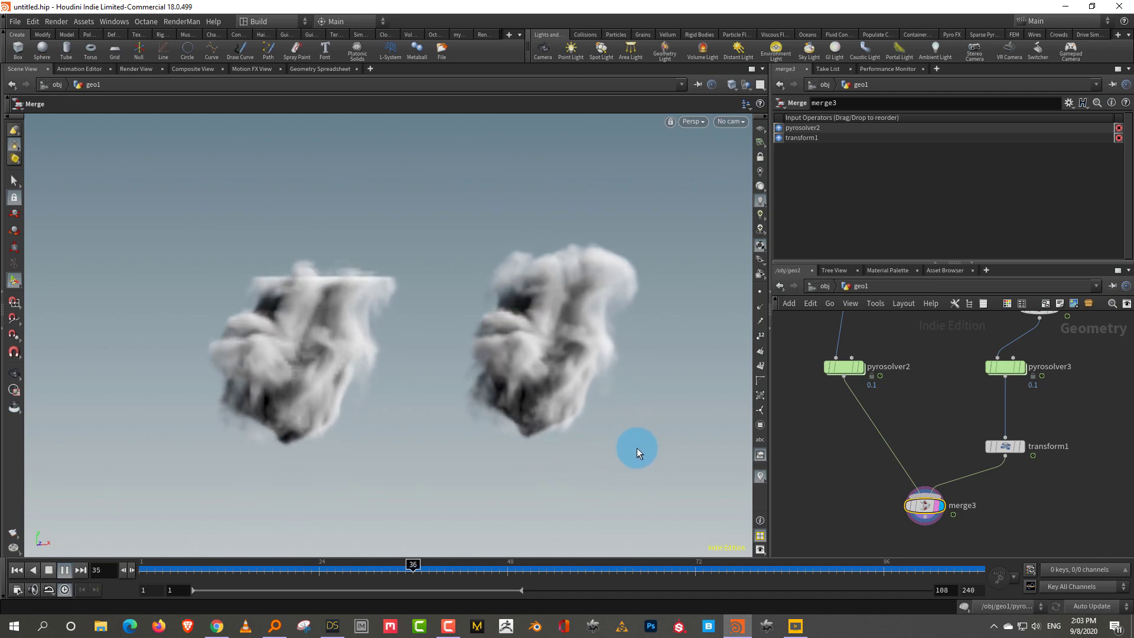
pyautogui.press('Escape')
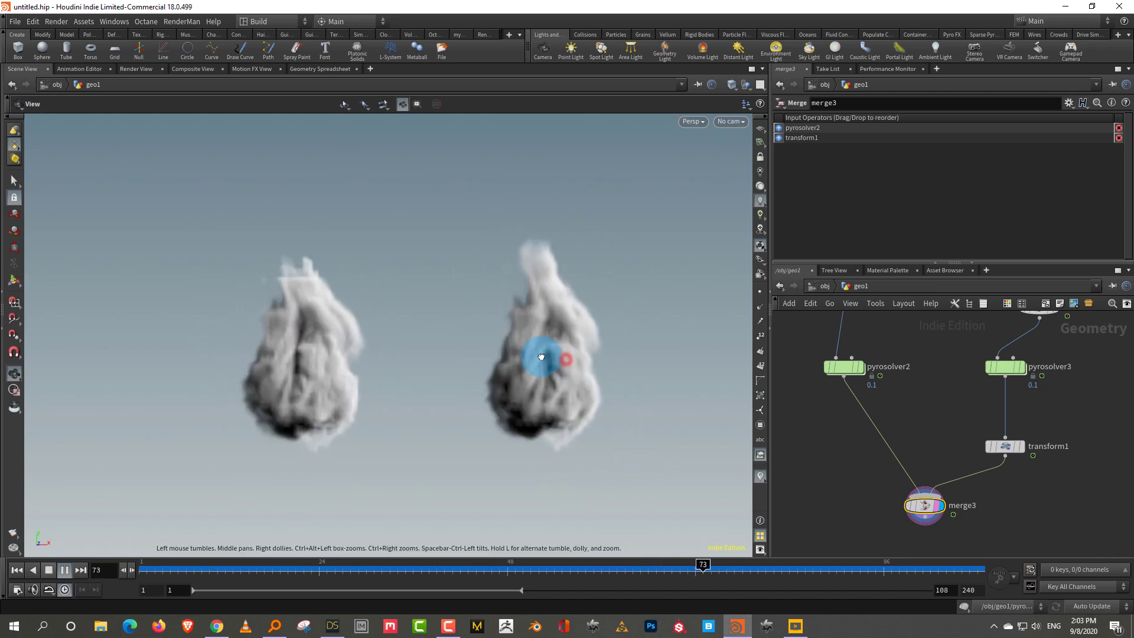
pyautogui.press('Return')
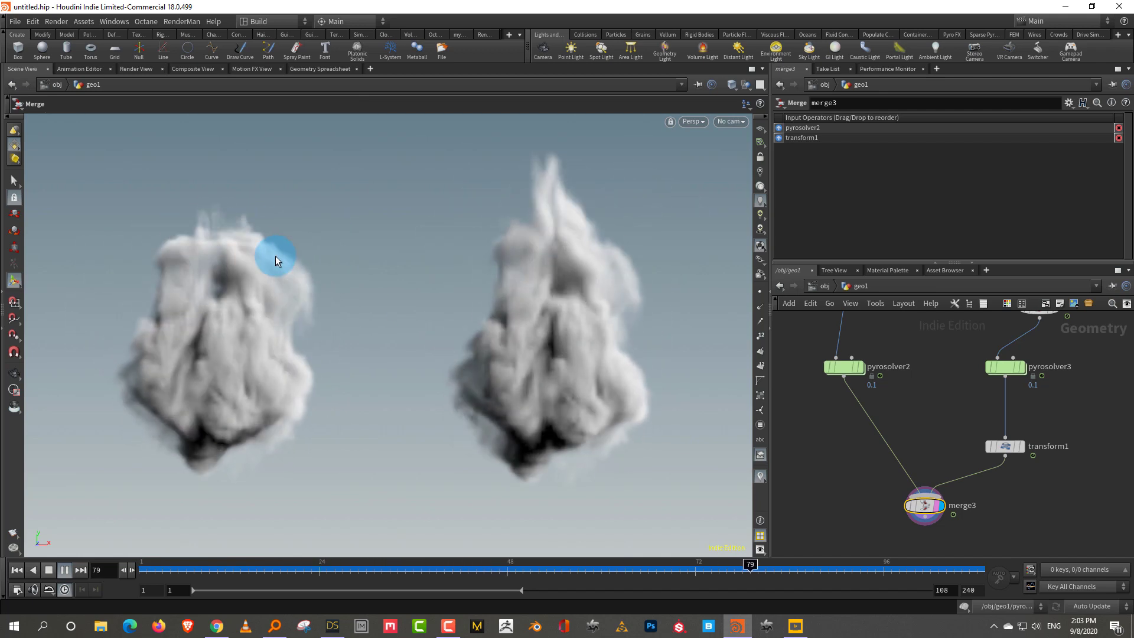
pyautogui.click(61, 568)
pyautogui.click(161, 563)
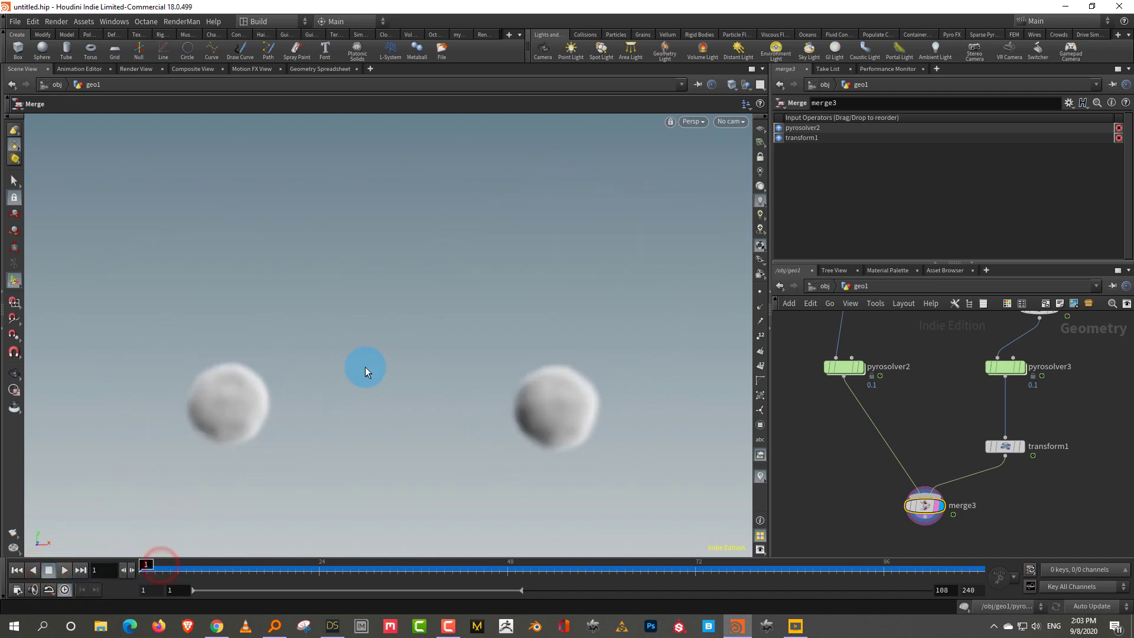
pyautogui.click(69, 569)
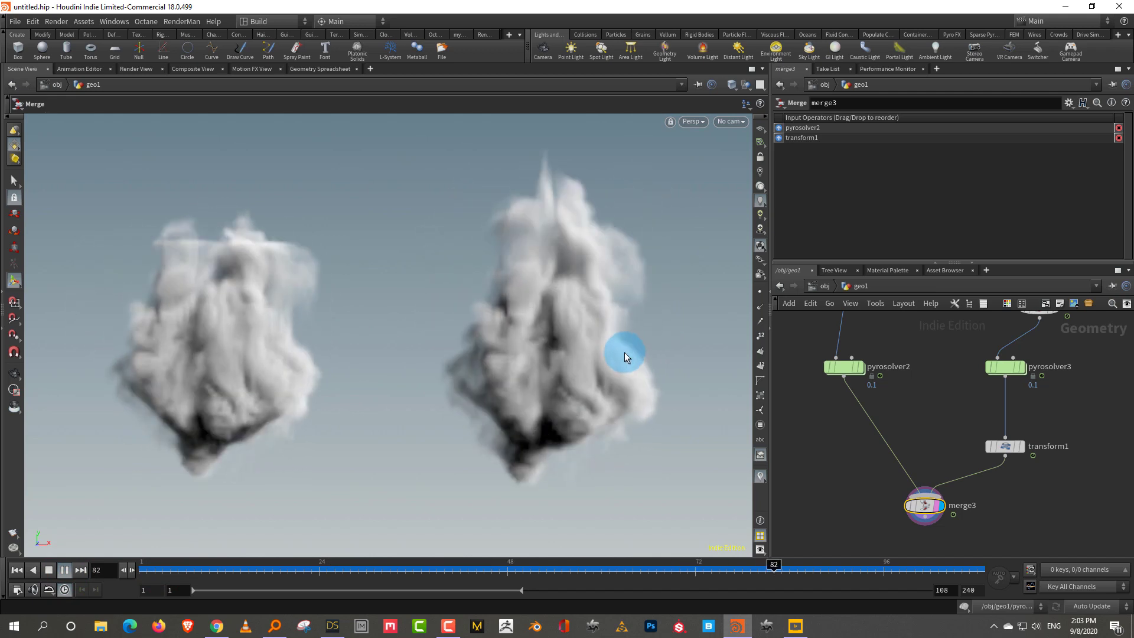
# Stop playback, pan the network to the box1 and attribnoise1 sources, then replay from frame 1
pyautogui.click(64, 570)
pyautogui.moveTo(943, 400); pyautogui.dragTo(941, 434, button='middle')
pyautogui.scroll(-3, 945, 429)
pyautogui.moveTo(1001, 374); pyautogui.dragTo(937, 436, button='middle')
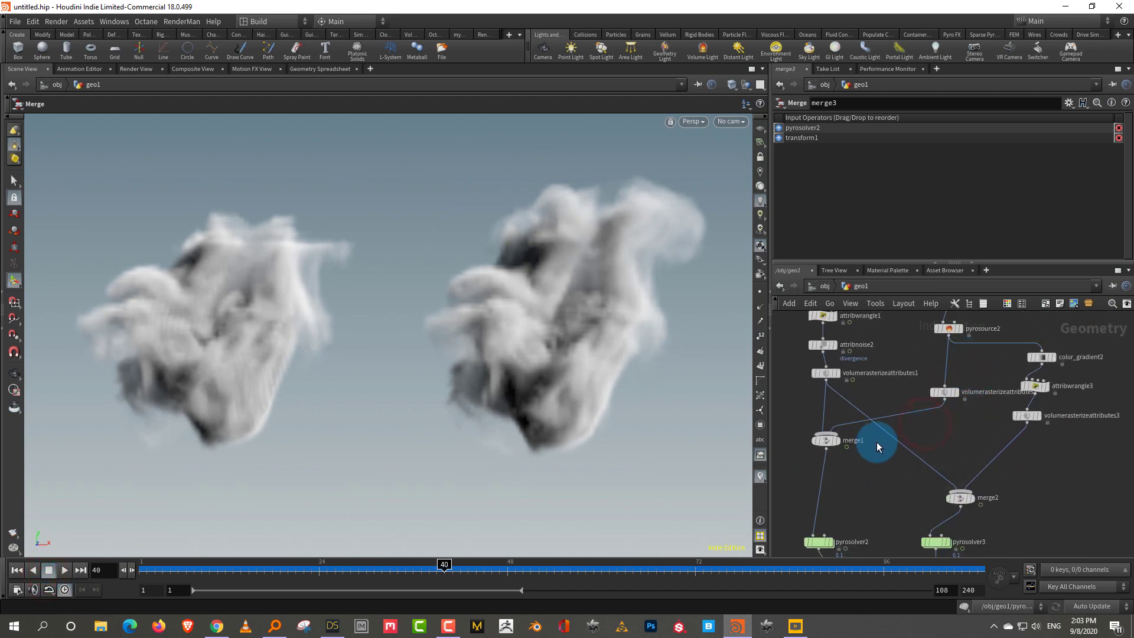
pyautogui.moveTo(983, 364); pyautogui.dragTo(960, 411, button='middle')
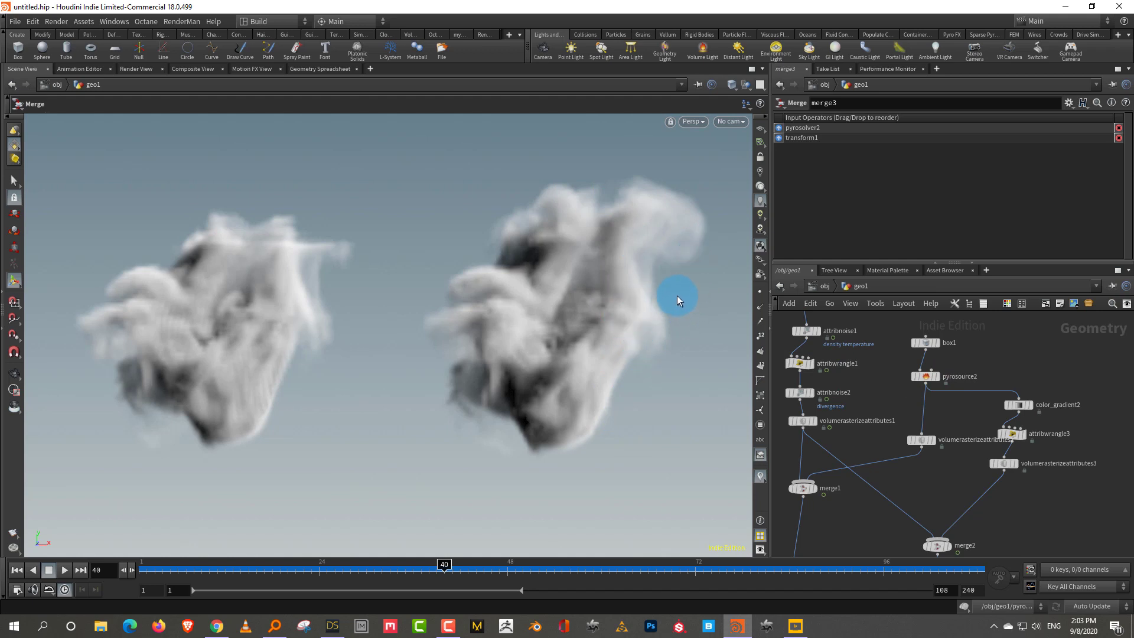
pyautogui.moveTo(922, 487); pyautogui.dragTo(938, 459, button='middle')
pyautogui.click(141, 572)
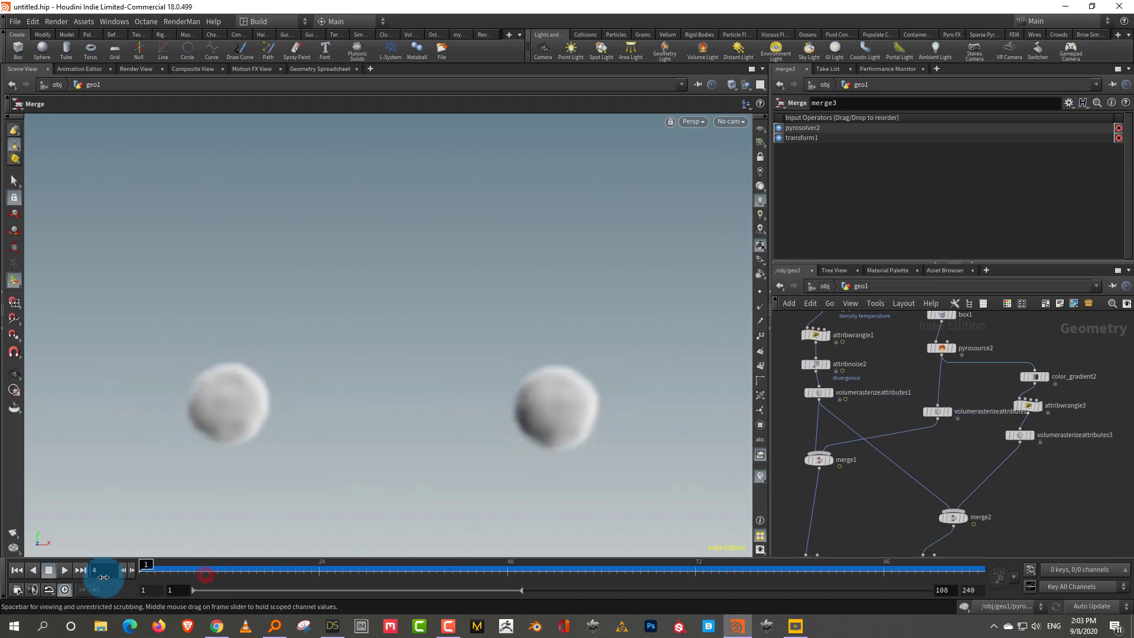
pyautogui.click(64, 569)
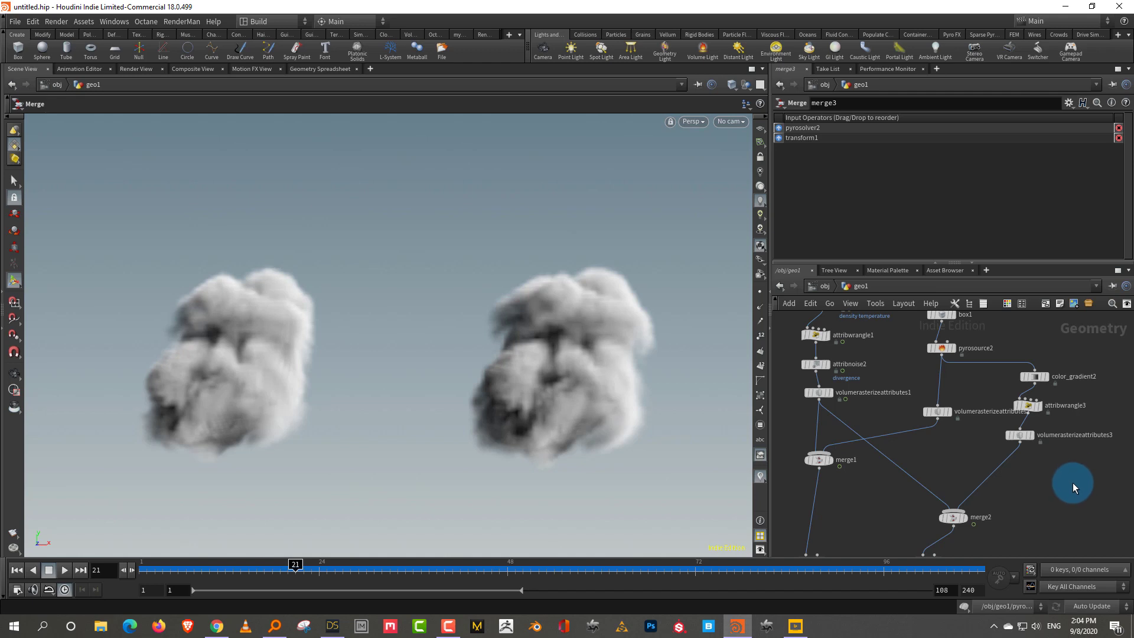
# Align pyrosolver3 directly beneath merge2 and clear the node selection
pyautogui.scroll(-2, 1085, 514)
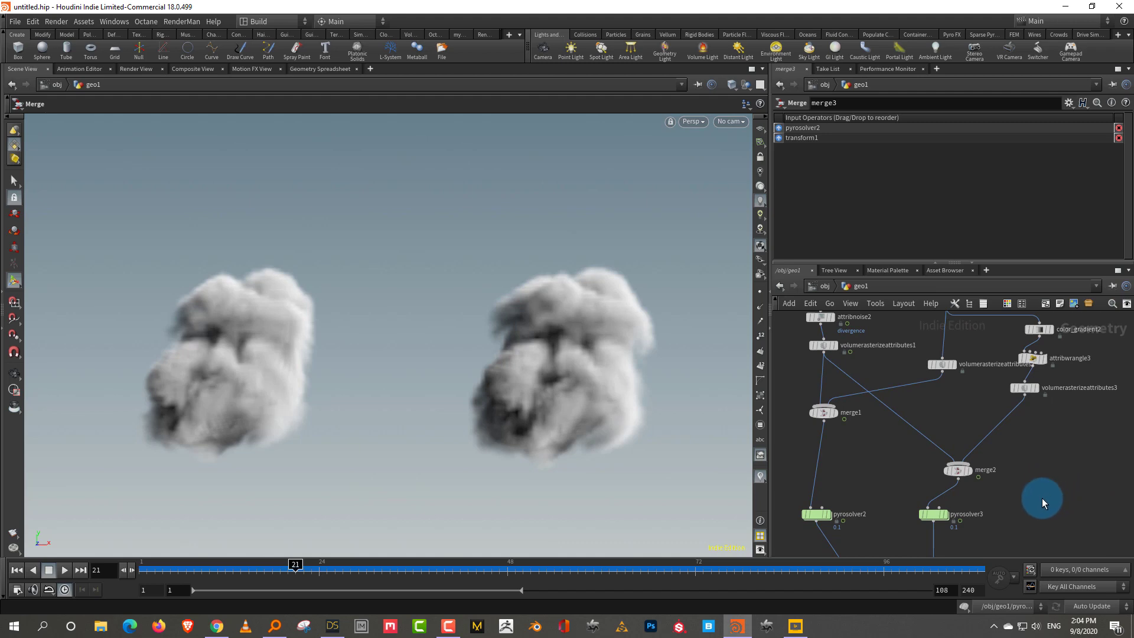
pyautogui.moveTo(938, 519)
pyautogui.moveTo(938, 519); pyautogui.dragTo(963, 518)
pyautogui.click(1047, 479)
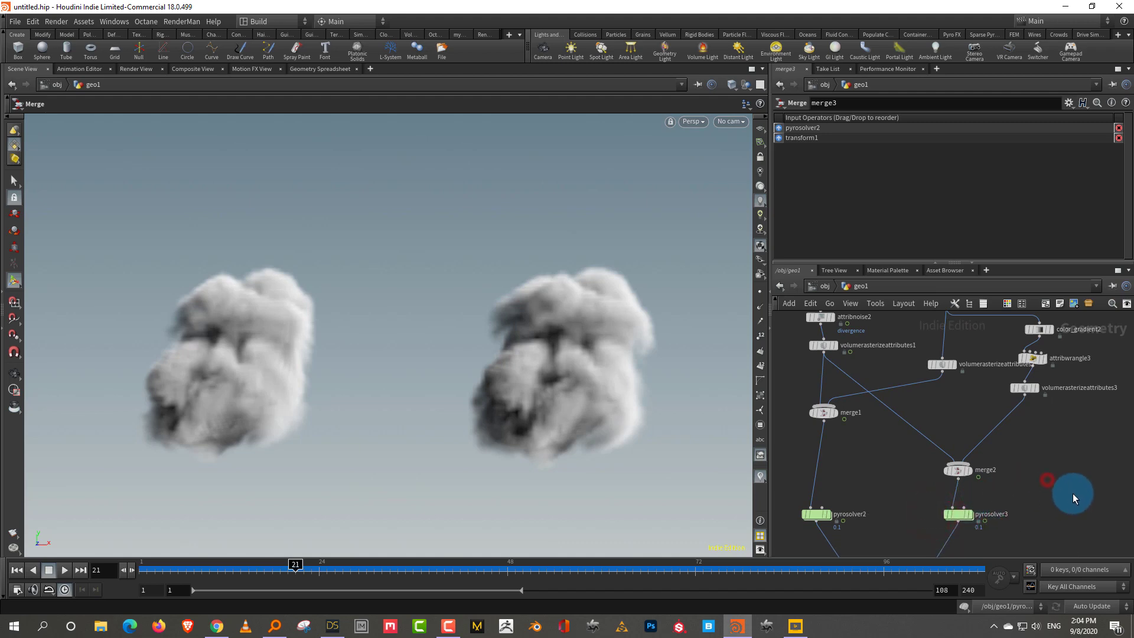